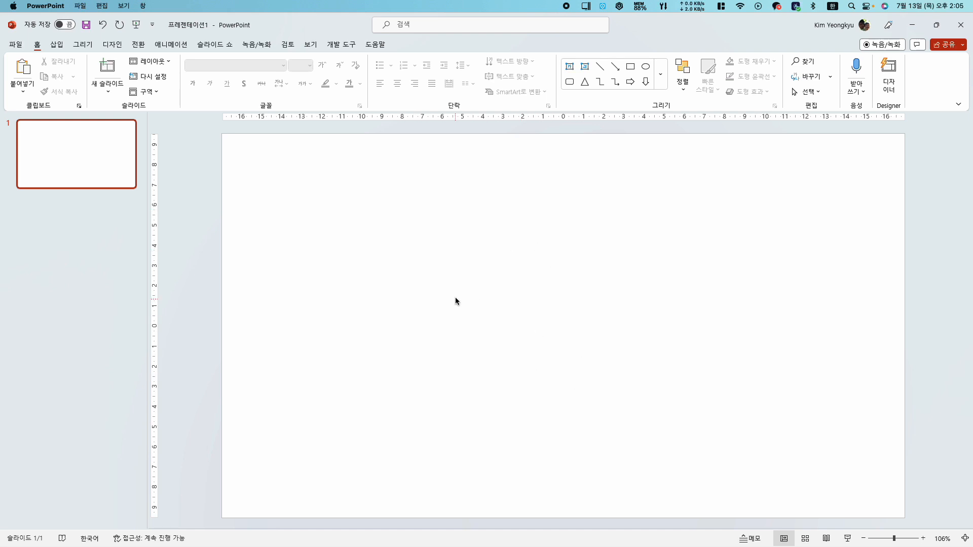
- Insert a doughnut (도넛형) chart from the pie chart types on the blank slide
left_click(58, 48)
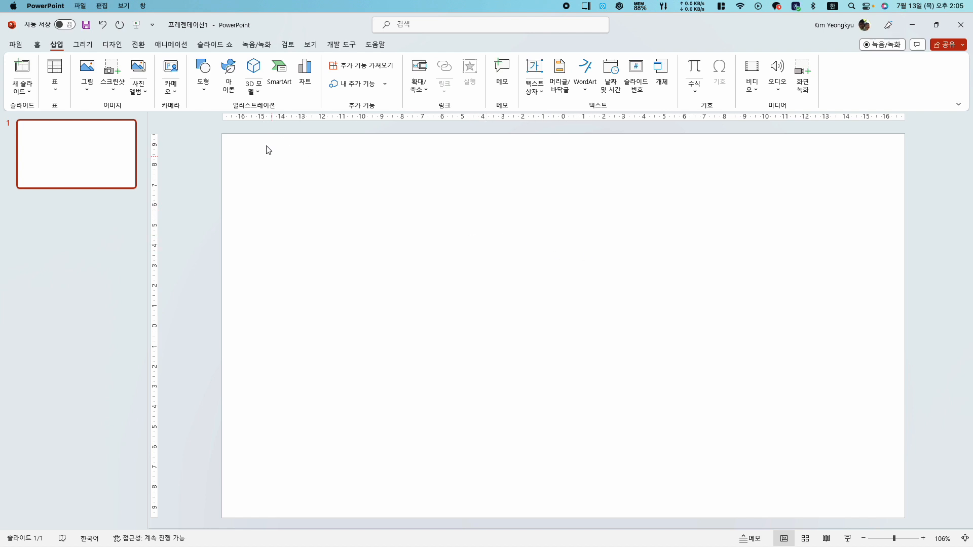
left_click(306, 82)
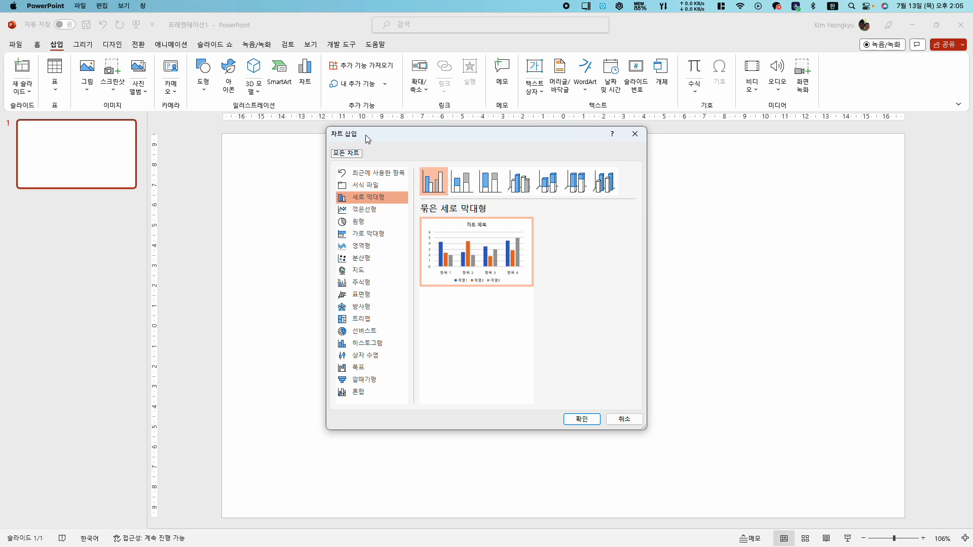
left_click_drag(366, 135, 327, 171)
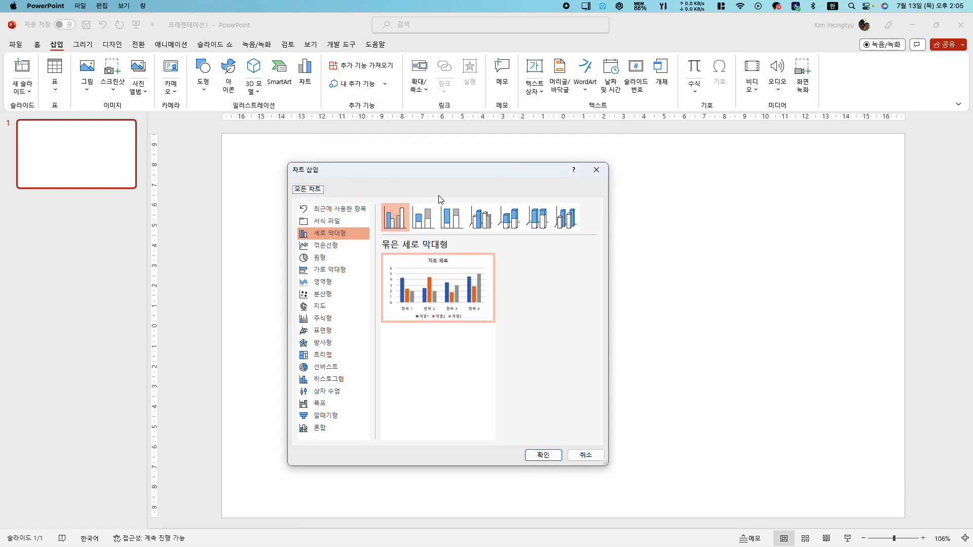
left_click(317, 262)
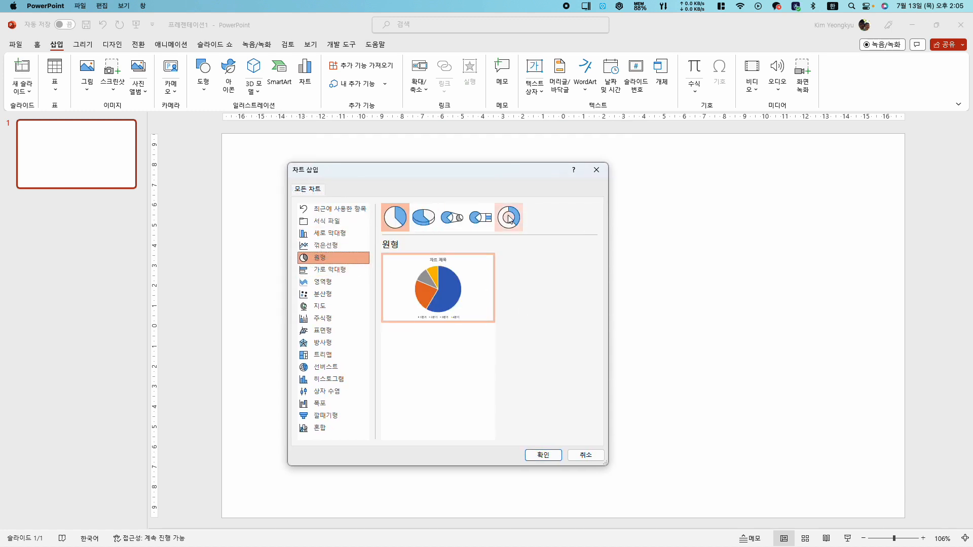
left_click(509, 219)
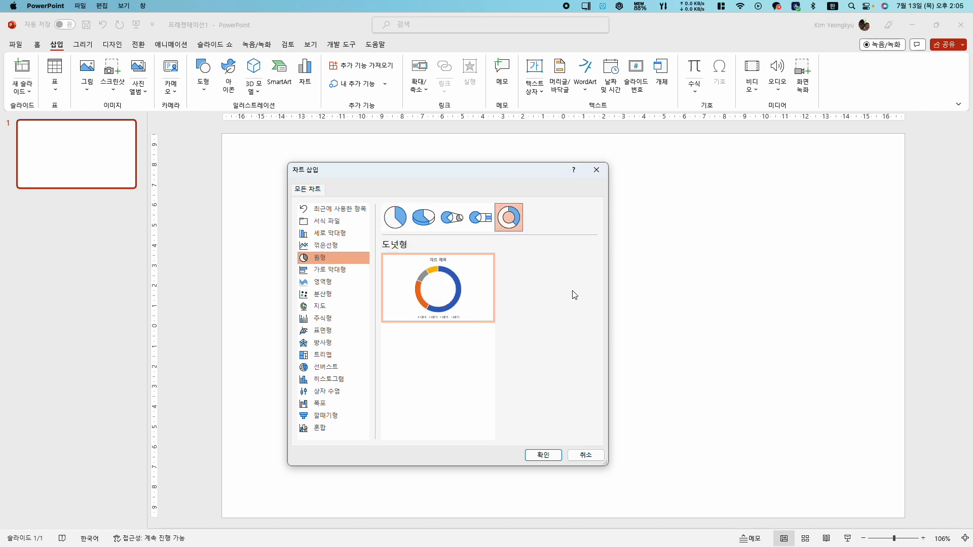
left_click(548, 456)
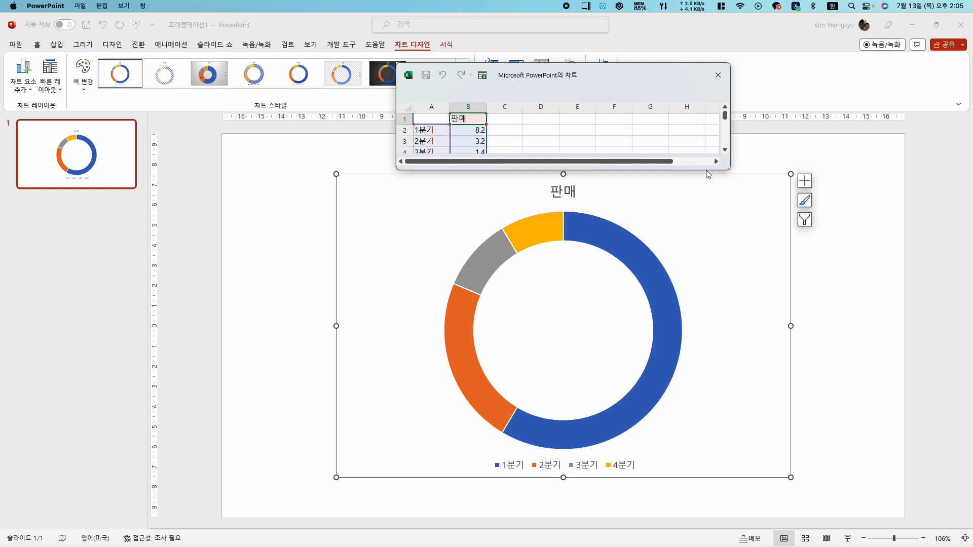
- Enlarge the chart's data sheet and delete the 3분기 and 4분기 rows
left_click(512, 133)
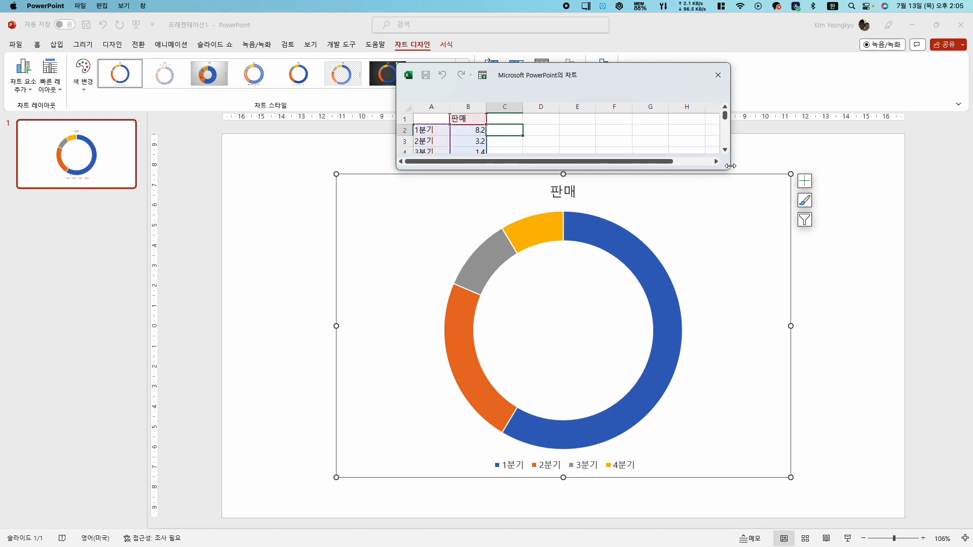
left_click_drag(731, 165, 726, 231)
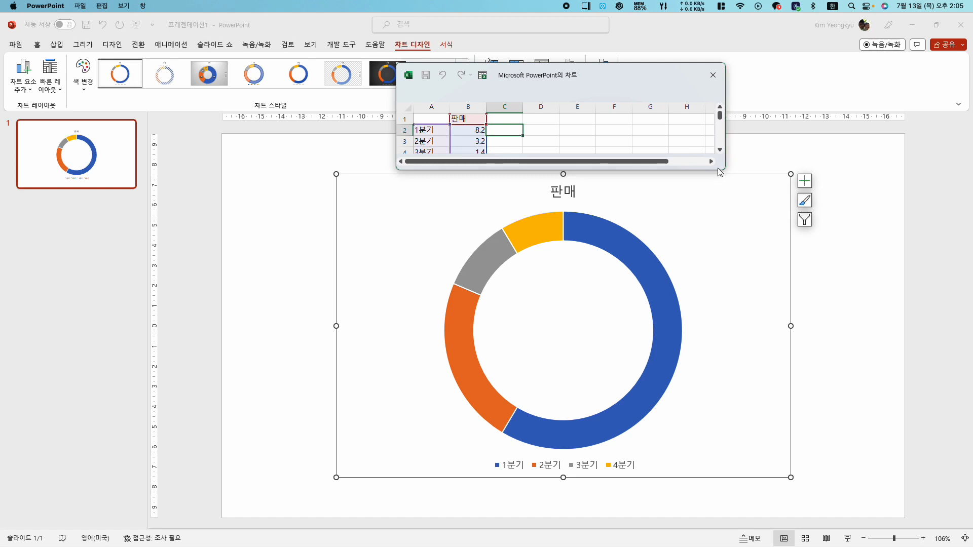
left_click_drag(719, 172, 752, 283)
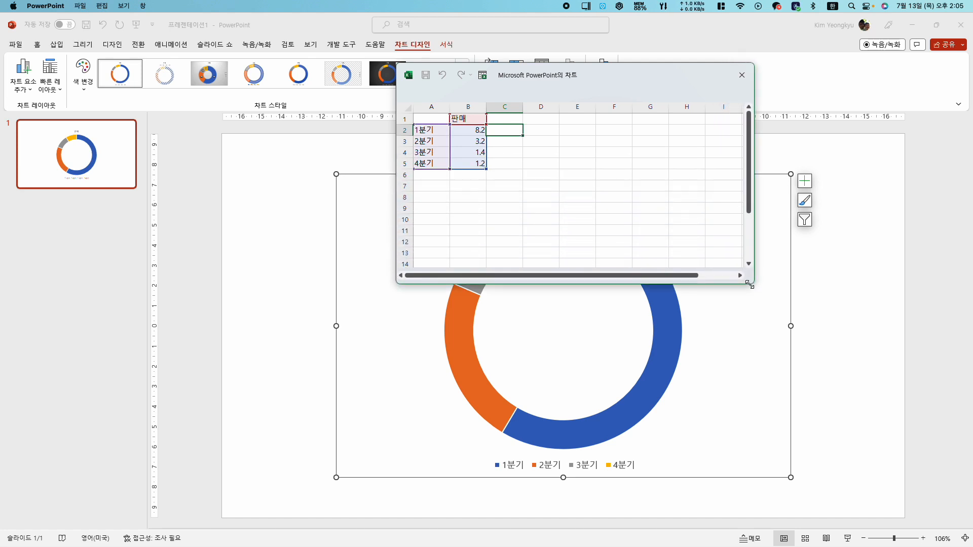
left_click(513, 187)
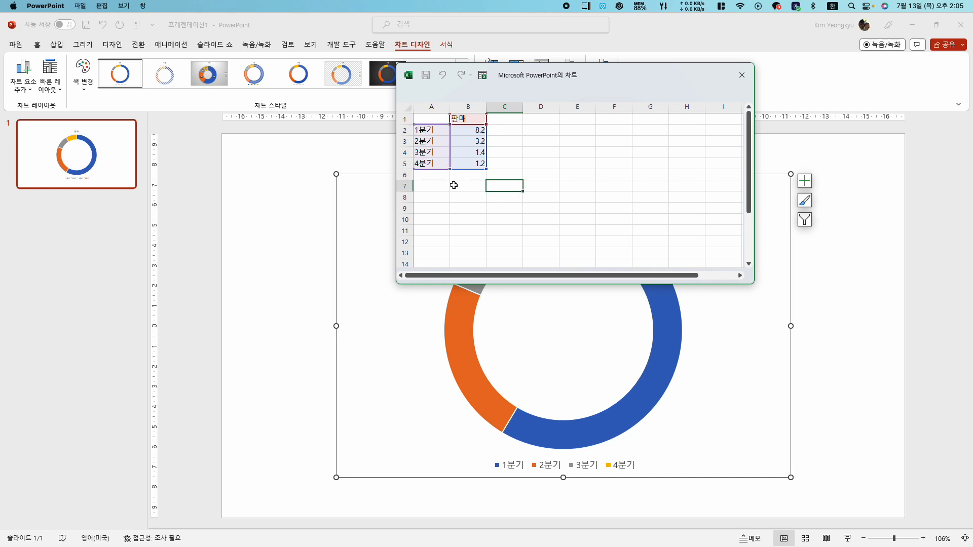
left_click_drag(408, 151, 405, 163)
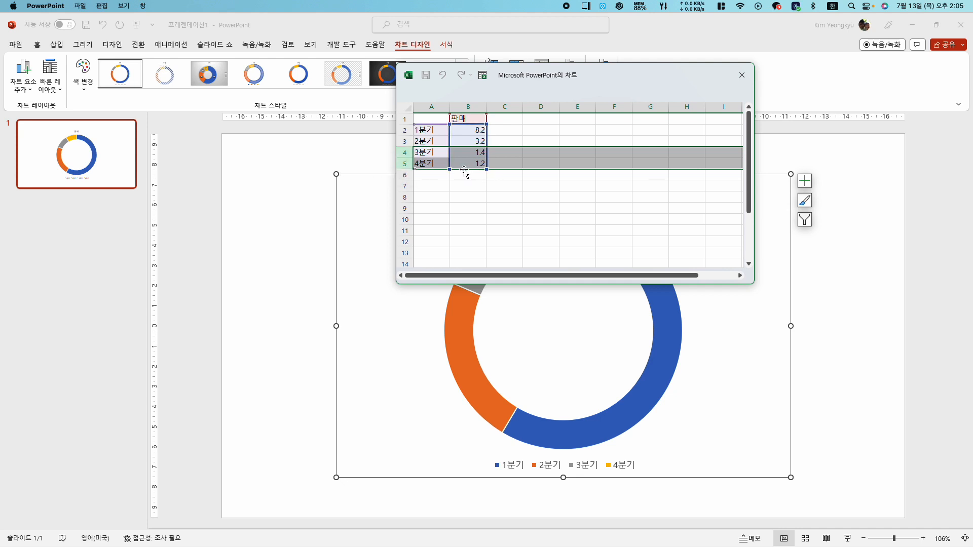
right_click(404, 152)
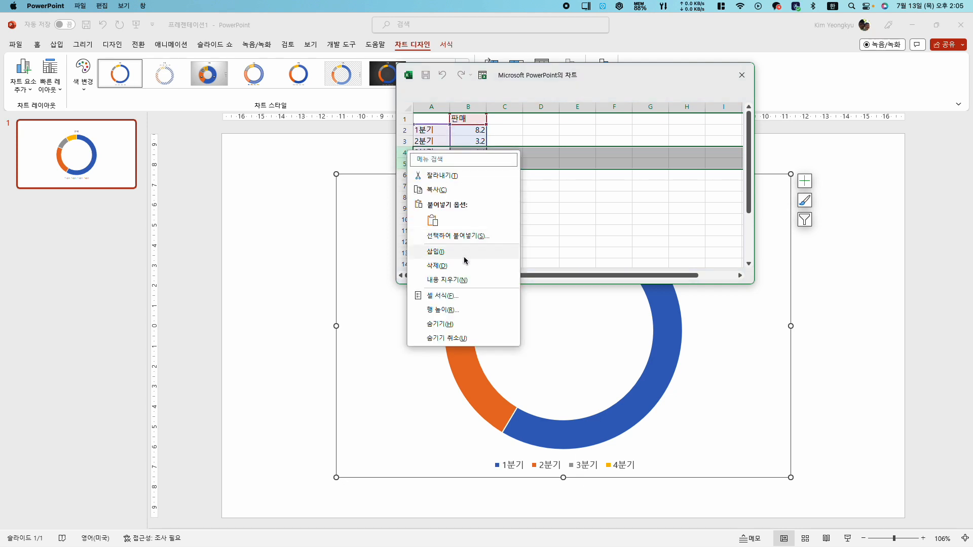
left_click(466, 264)
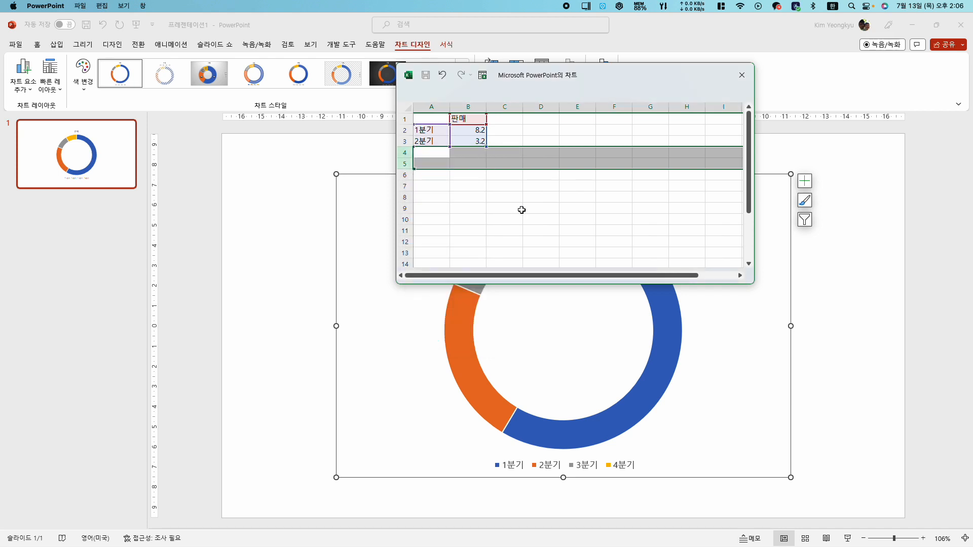
left_click(506, 179)
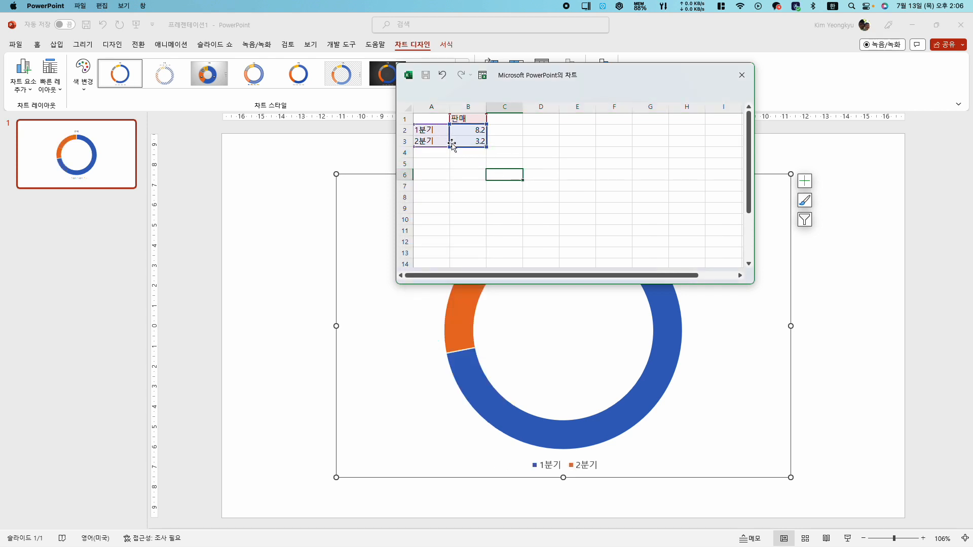
- Set the 판매 values to 55% for 1분기 and 45% for 2분기, and close the data sheet
left_click_drag(474, 133, 472, 143)
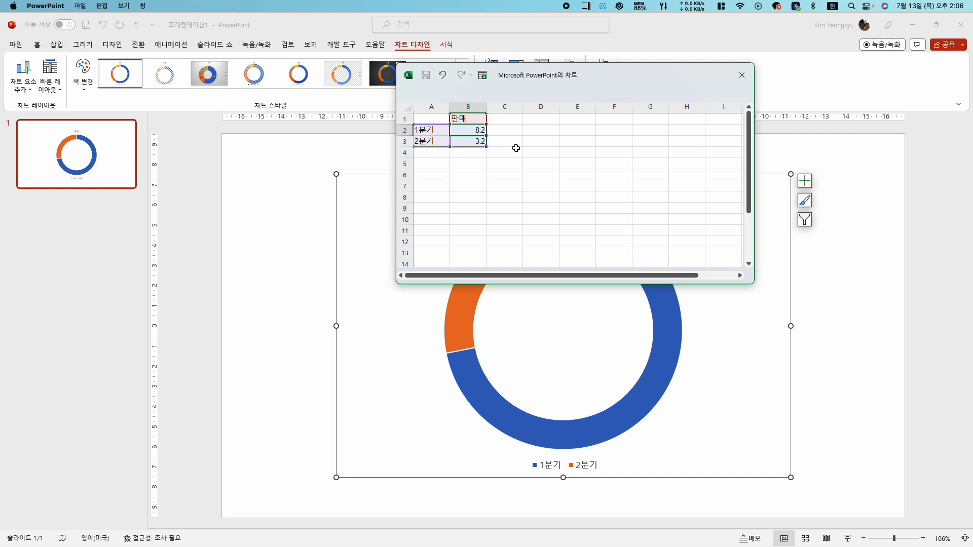
type("55")
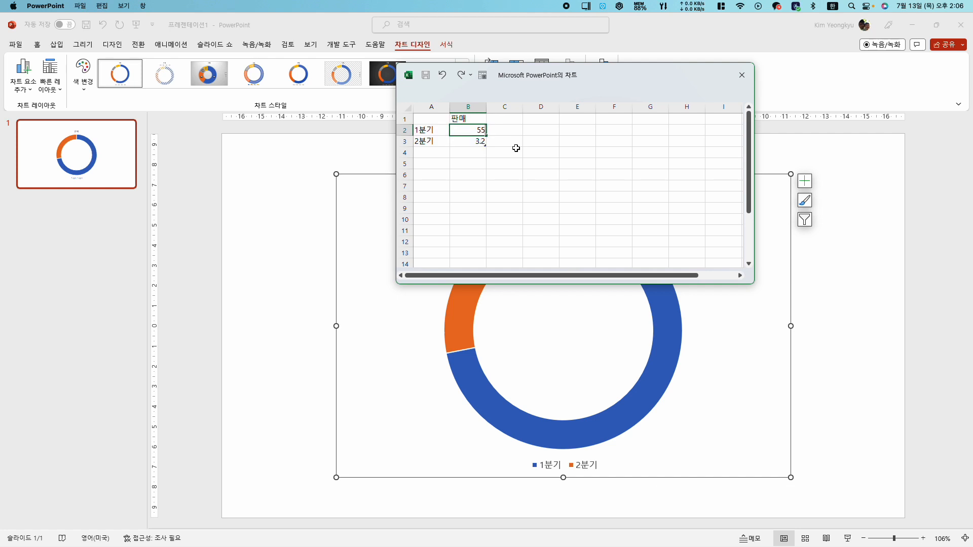
type("%")
left_click(475, 142)
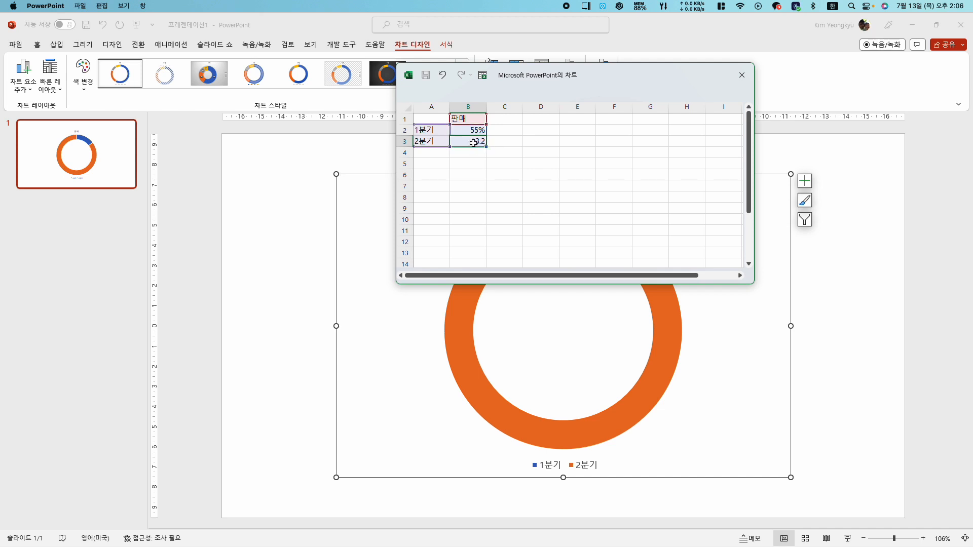
type("45%")
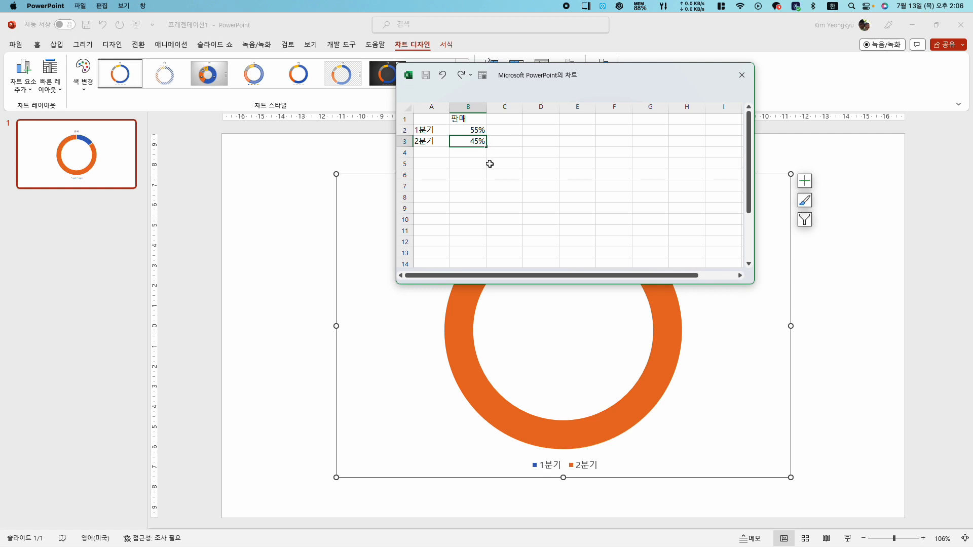
left_click(490, 165)
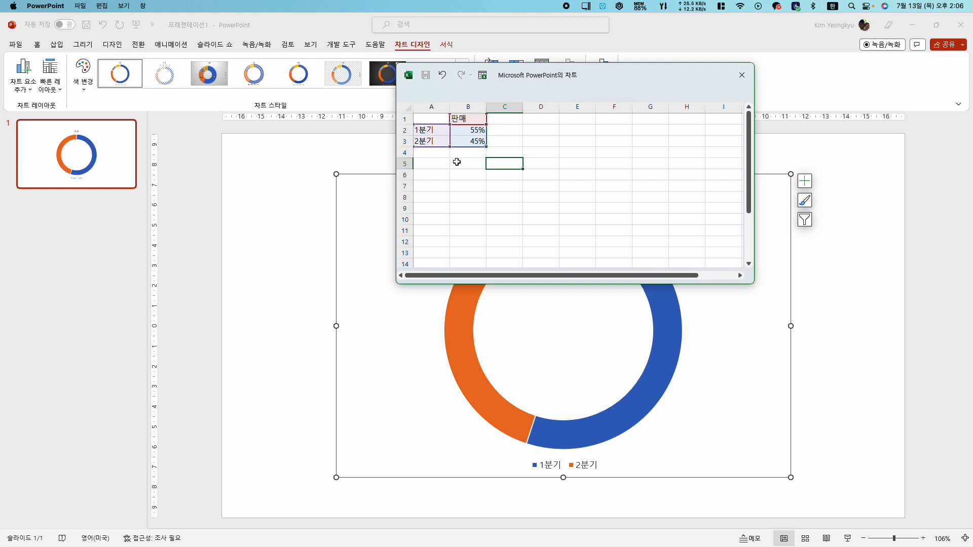
left_click(747, 81)
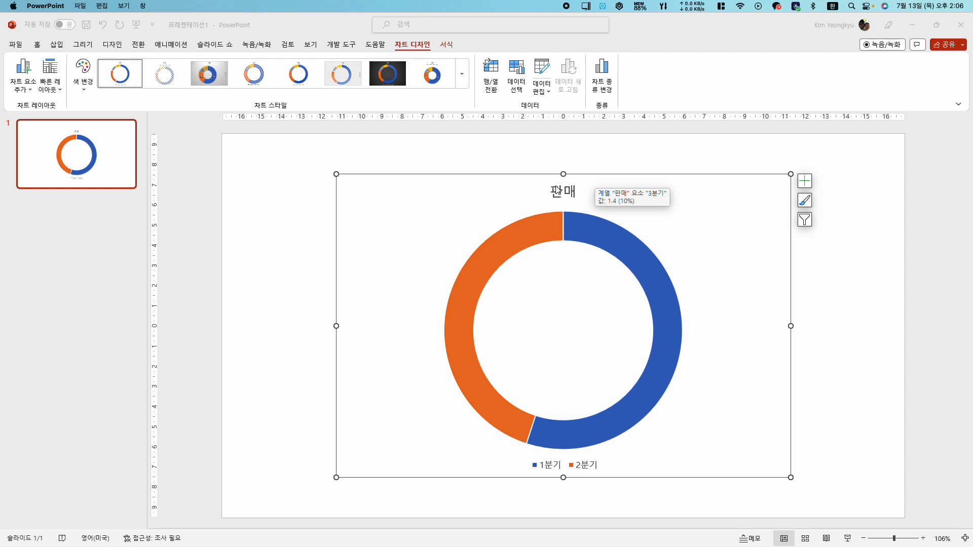
- Delete the chart title and the legend from the doughnut chart
left_click(581, 196)
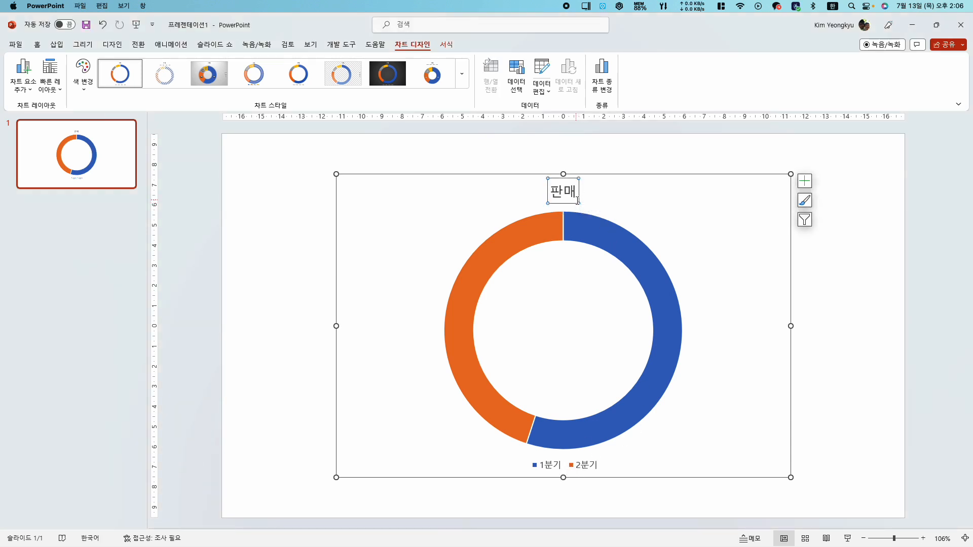
key("Delete")
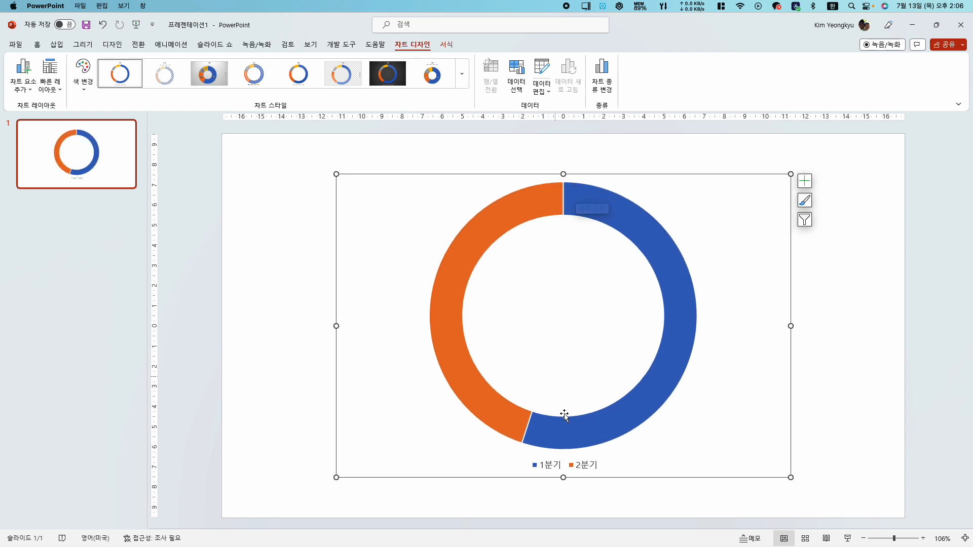
left_click(592, 469)
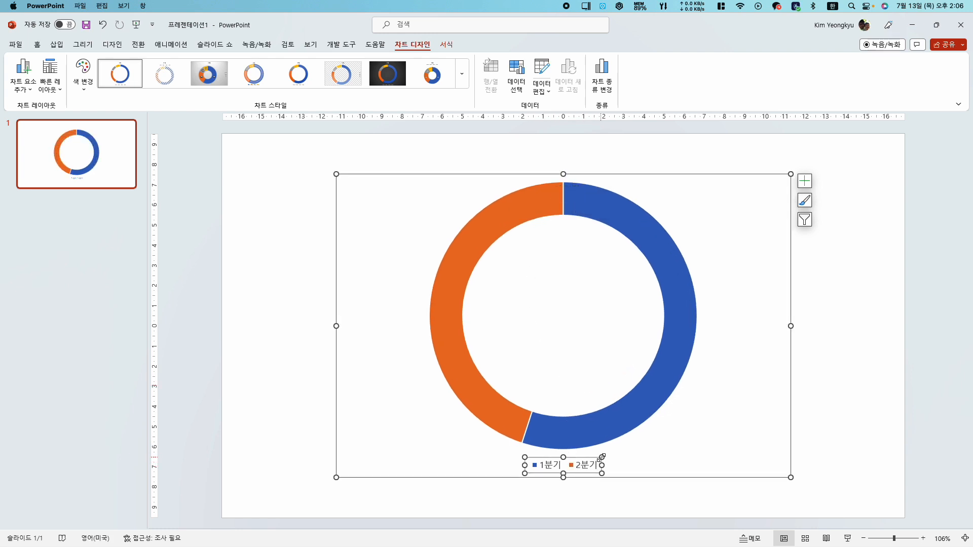
key("Delete")
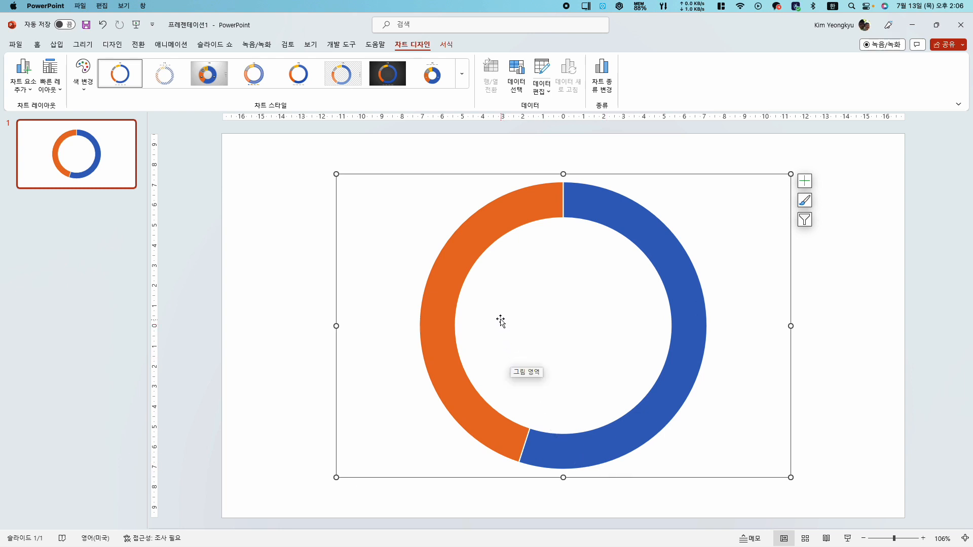
- Shrink the doughnut chart to a small, nearly square frame and place it in the slide's upper-left area
left_click_drag(791, 477, 454, 287)
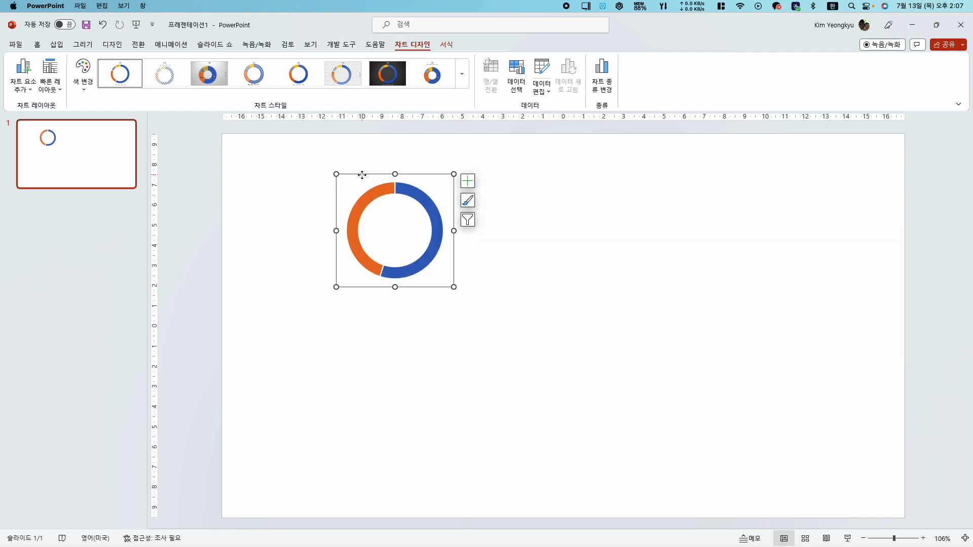
left_click_drag(360, 175, 304, 190)
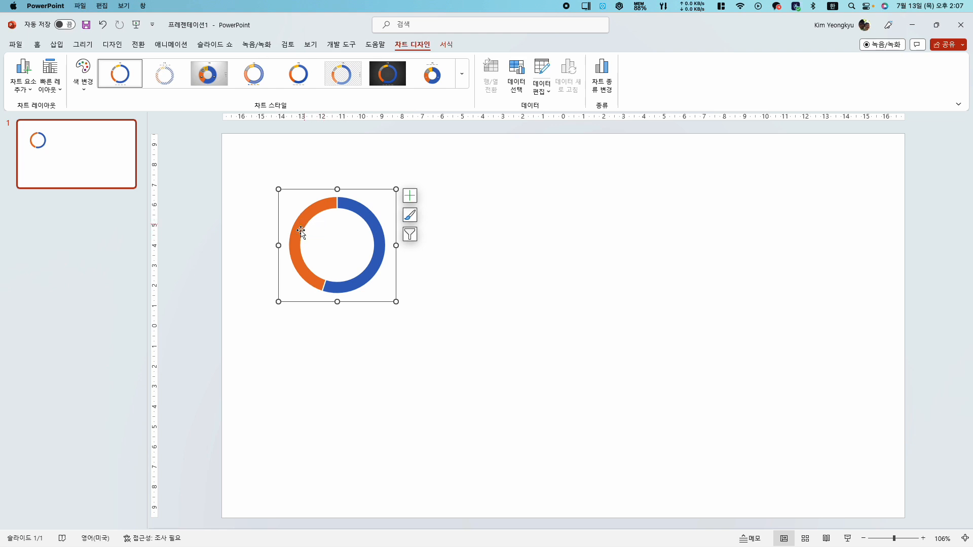
- Remove the outline from the whole doughnut series
left_click(368, 279)
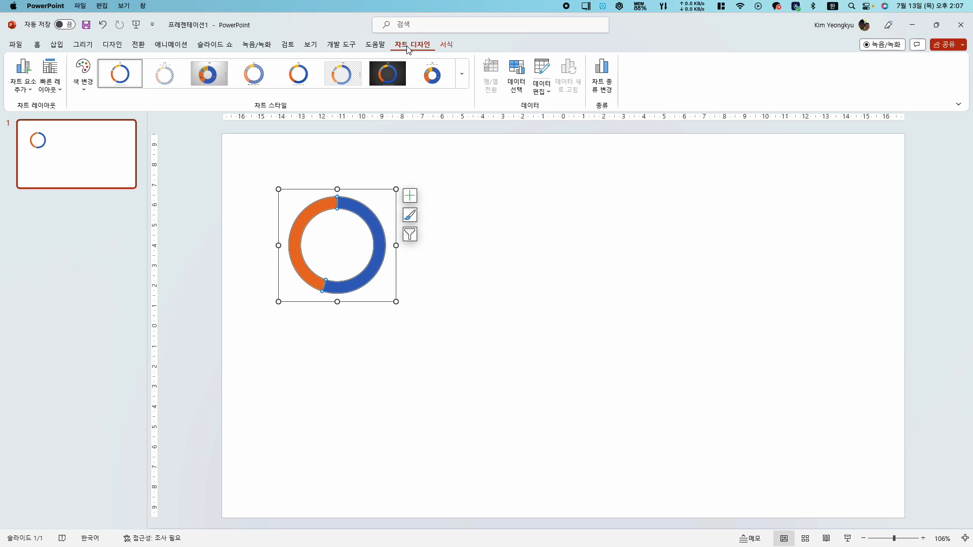
left_click(452, 47)
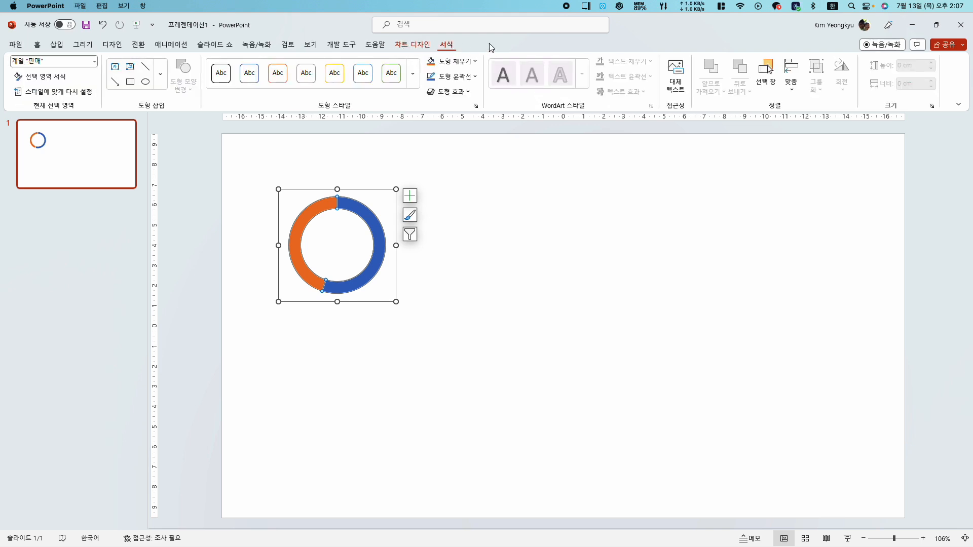
left_click(476, 77)
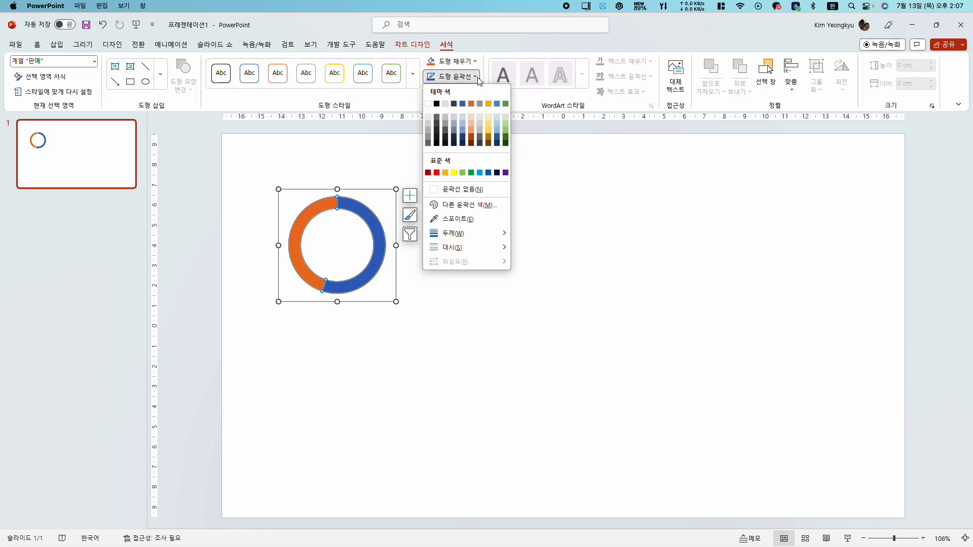
left_click(456, 189)
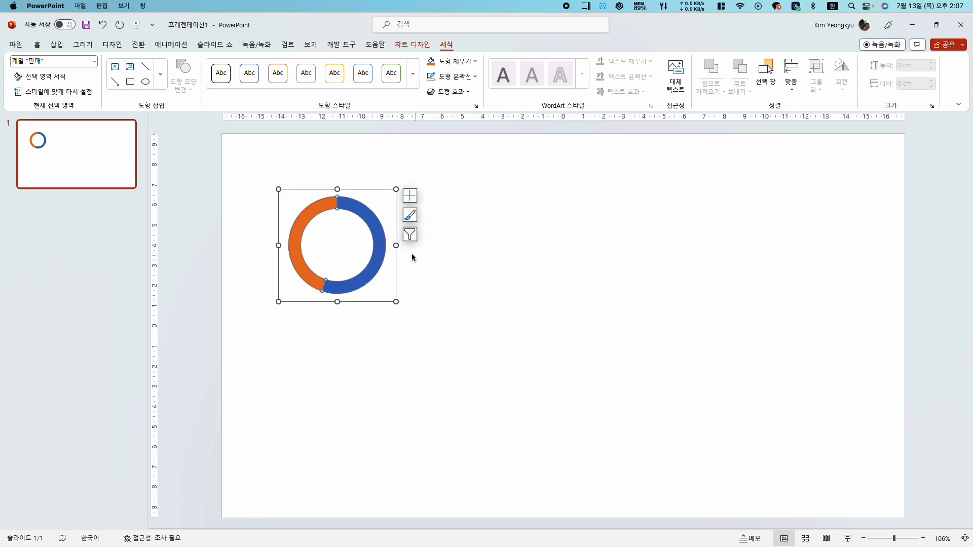
- Fill only the orange 2분기 segment of the doughnut with the lightest gray theme color
left_click(307, 216)
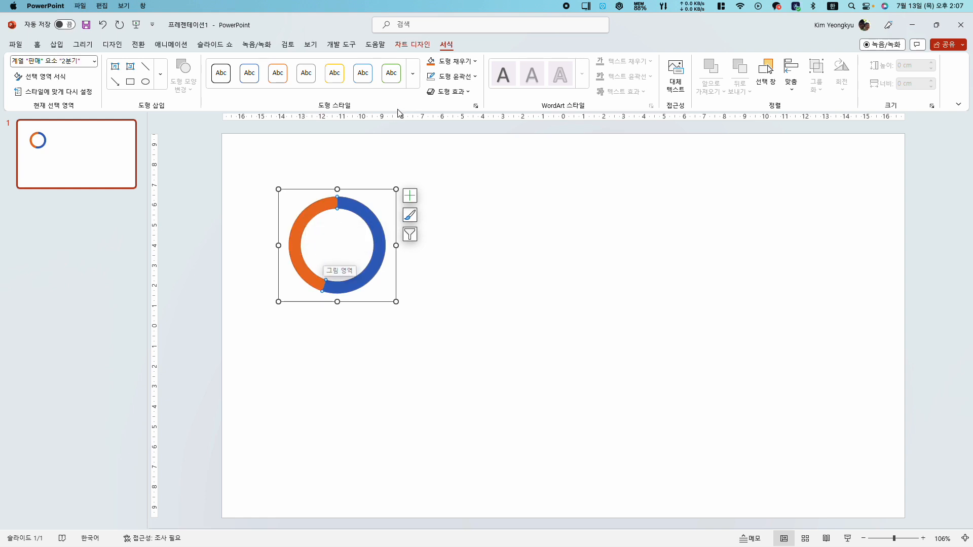
left_click(476, 62)
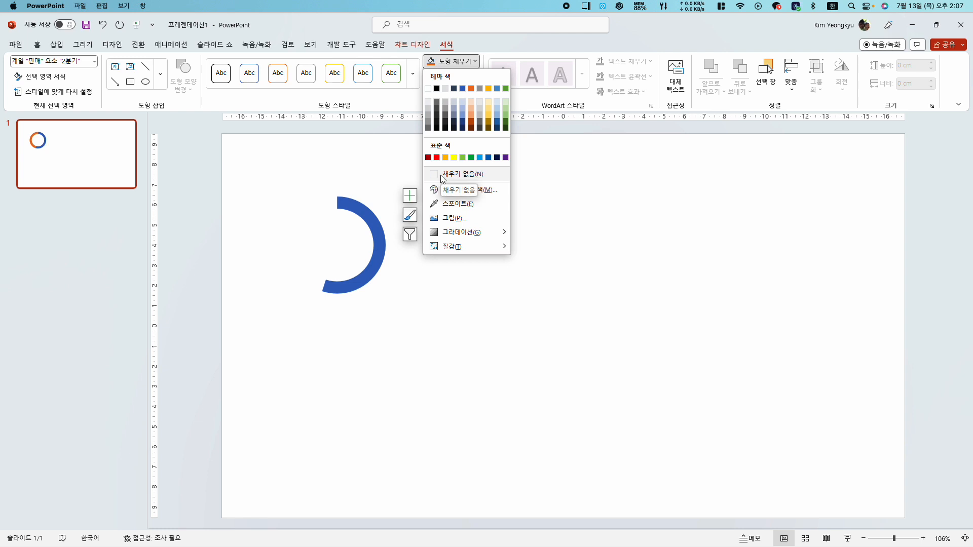
left_click(428, 104)
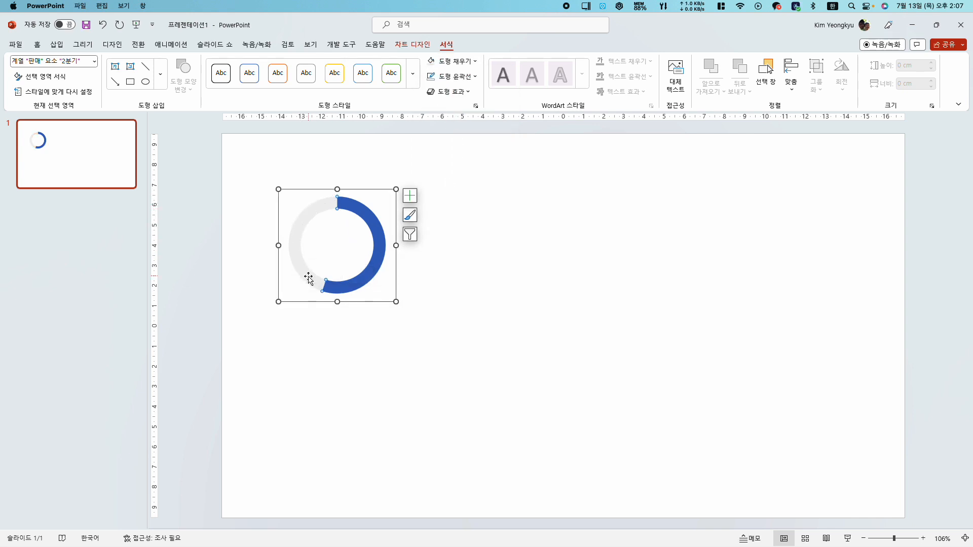
- Fill the 1분기 segment of the doughnut with the standard light blue color
mouse_move(339, 212)
left_click(369, 213)
left_click(476, 65)
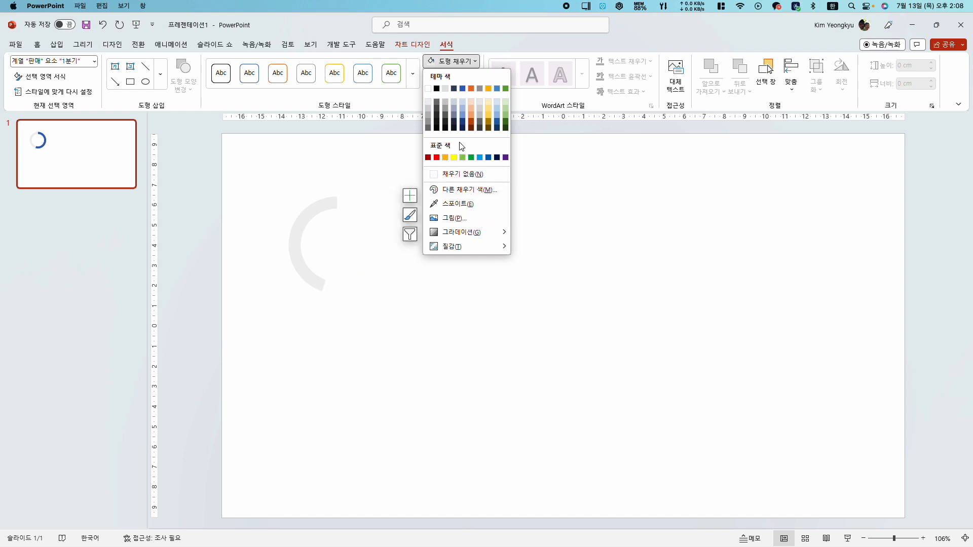
left_click(482, 160)
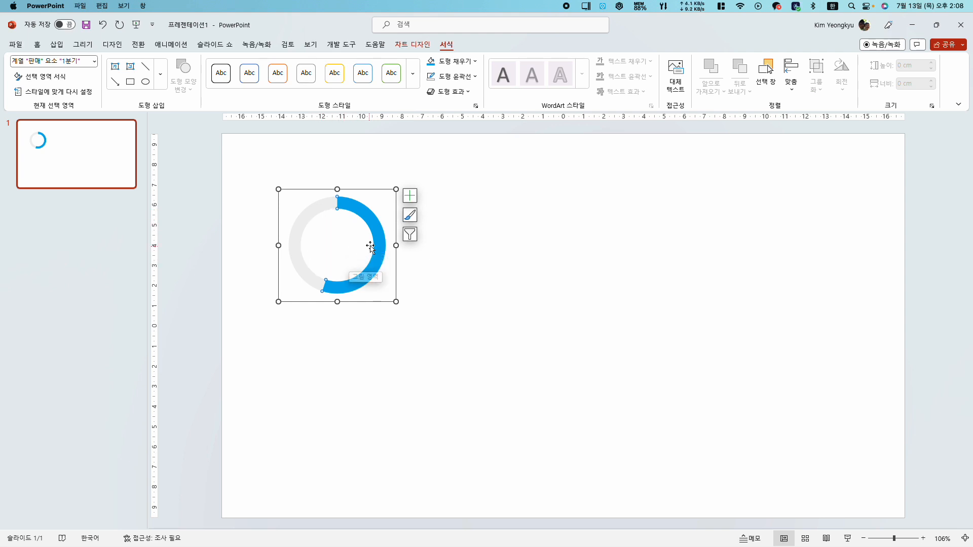
- Open the data point formatting for the blue segment and reduce the doughnut hole size to 54%
right_click(343, 203)
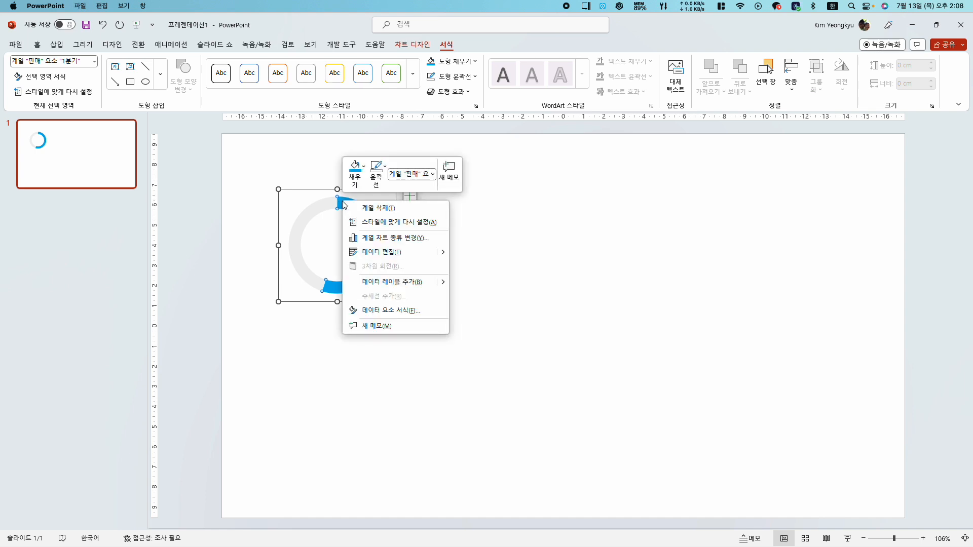
left_click(392, 311)
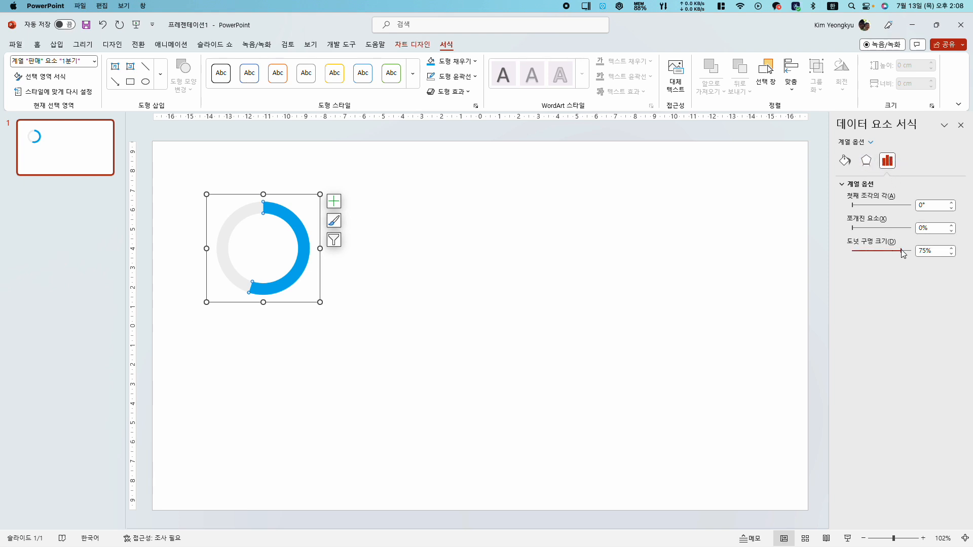
mouse_move(902, 251)
left_mouse_down()
mouse_move(882, 252)
mouse_move(890, 255)
left_mouse_up()
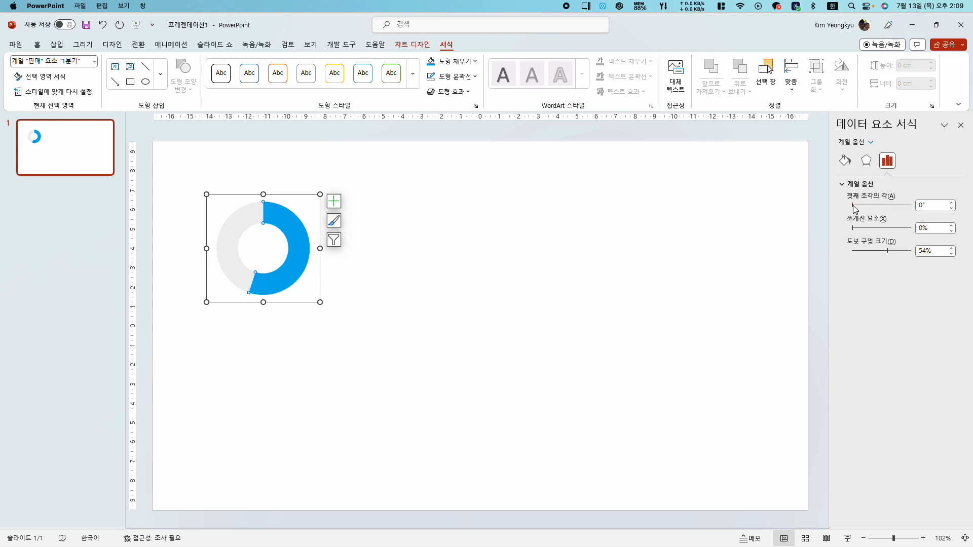
- Rotate the doughnut by setting the angle of its first slice to 30°
mouse_move(854, 206)
left_mouse_down()
mouse_move(874, 208)
mouse_move(861, 208)
left_mouse_up()
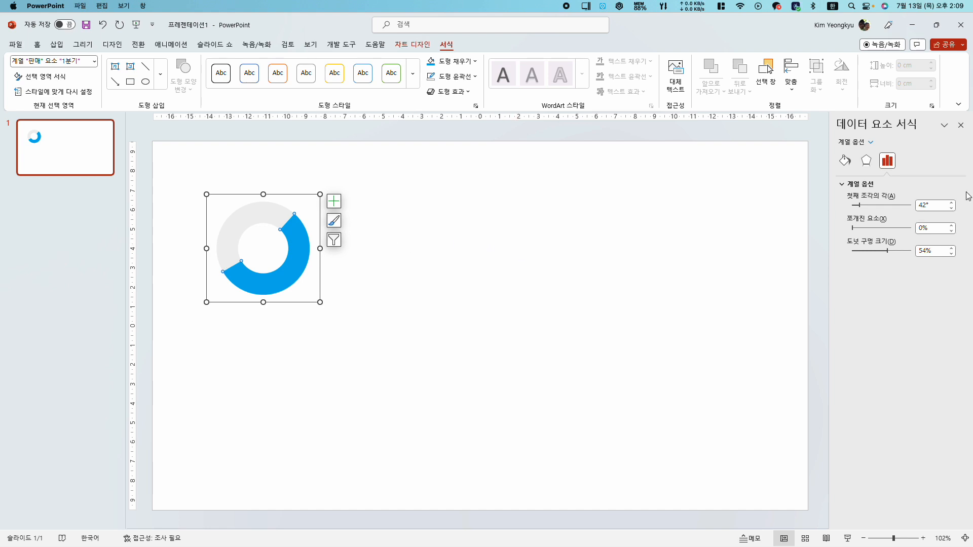
left_click_drag(859, 205, 858, 207)
left_click(411, 292)
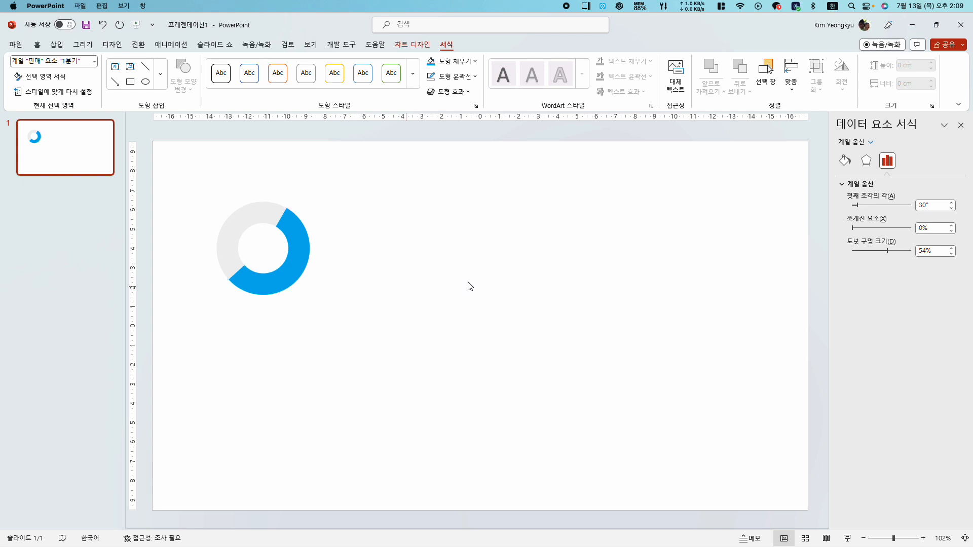
- Shrink the whole doughnut chart to about 4.45 cm high and 4.63 cm wide
left_click(294, 301)
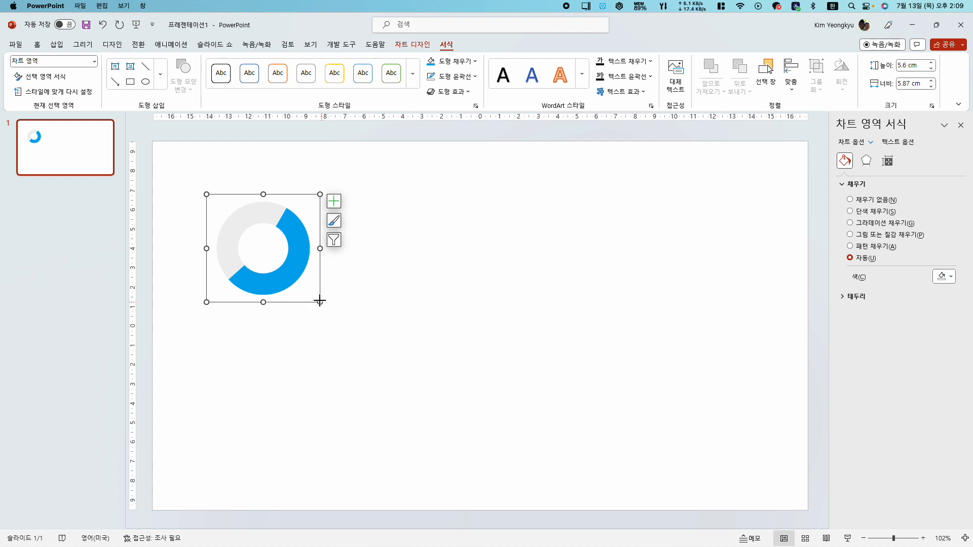
left_click_drag(320, 301, 294, 279)
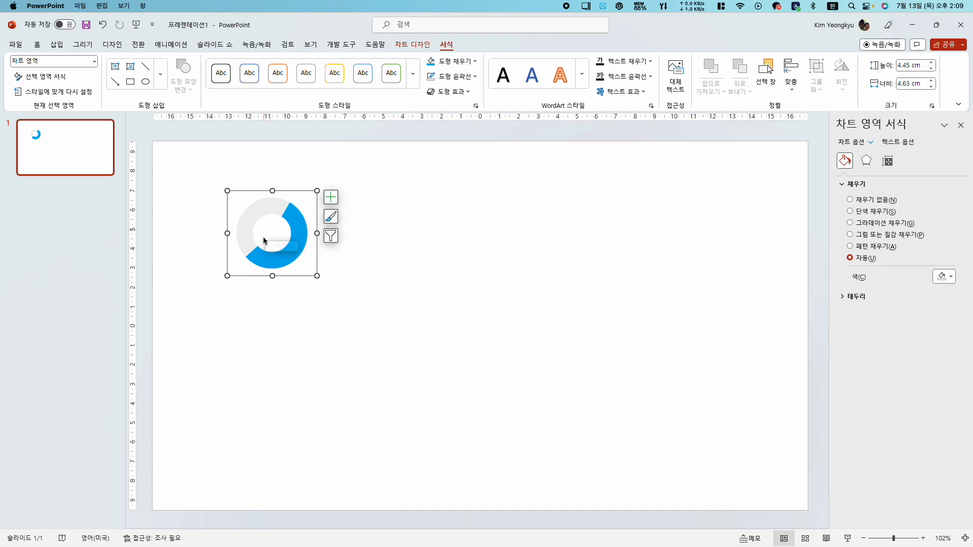
left_click(377, 293)
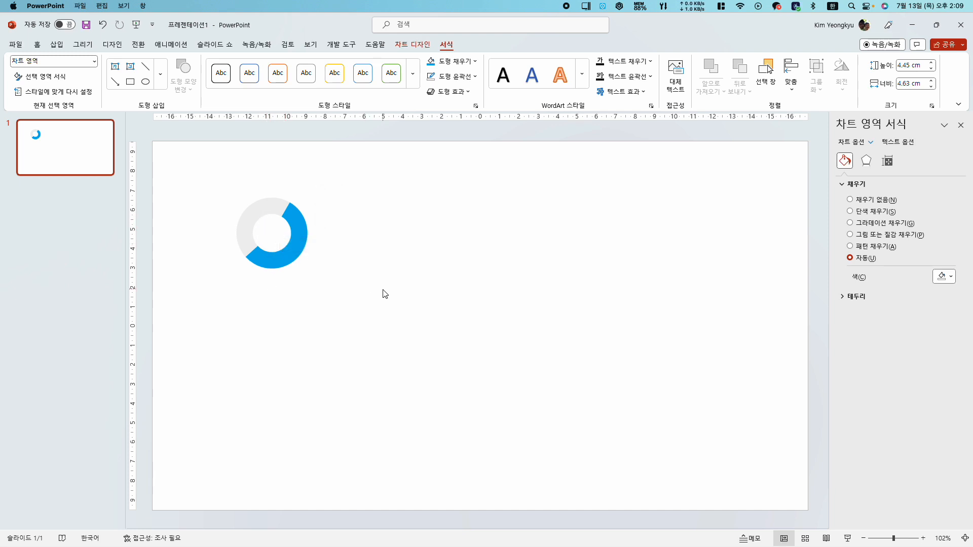
- Add a horizontal text box reading 55% beside the doughnut chart
left_click(56, 45)
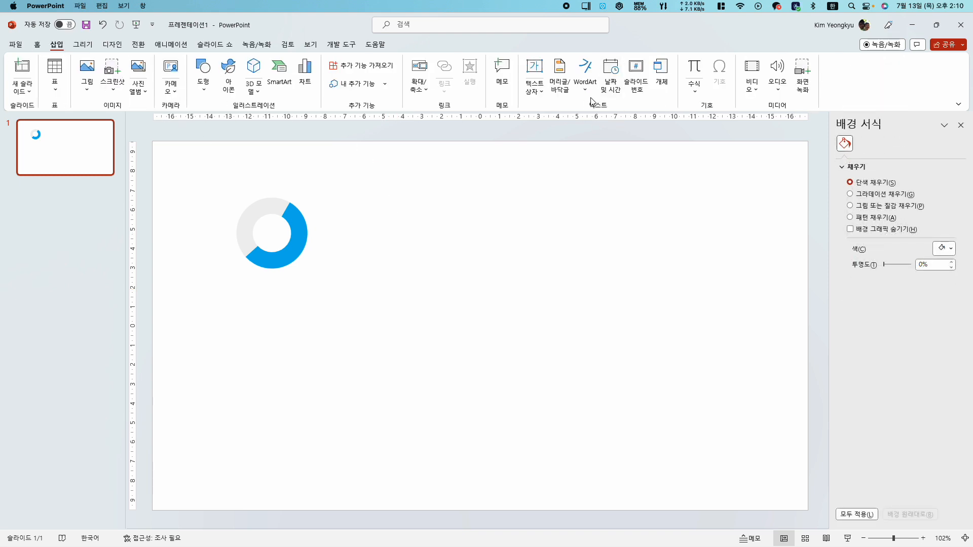
left_click(535, 91)
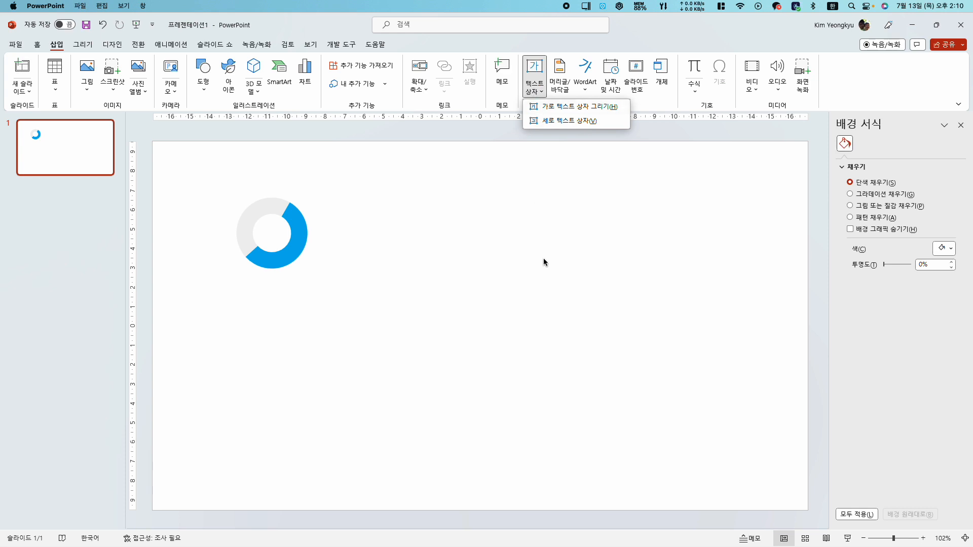
left_click(556, 112)
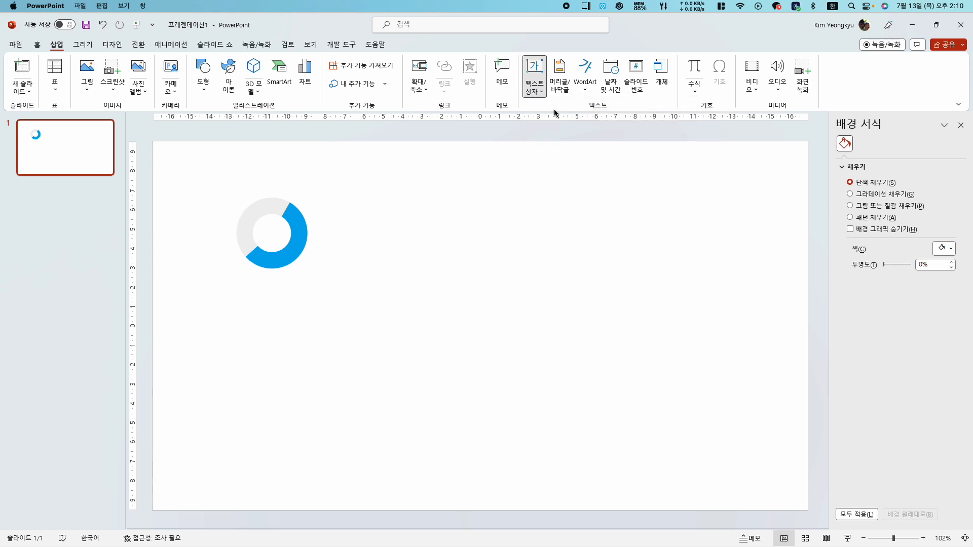
left_click(356, 226)
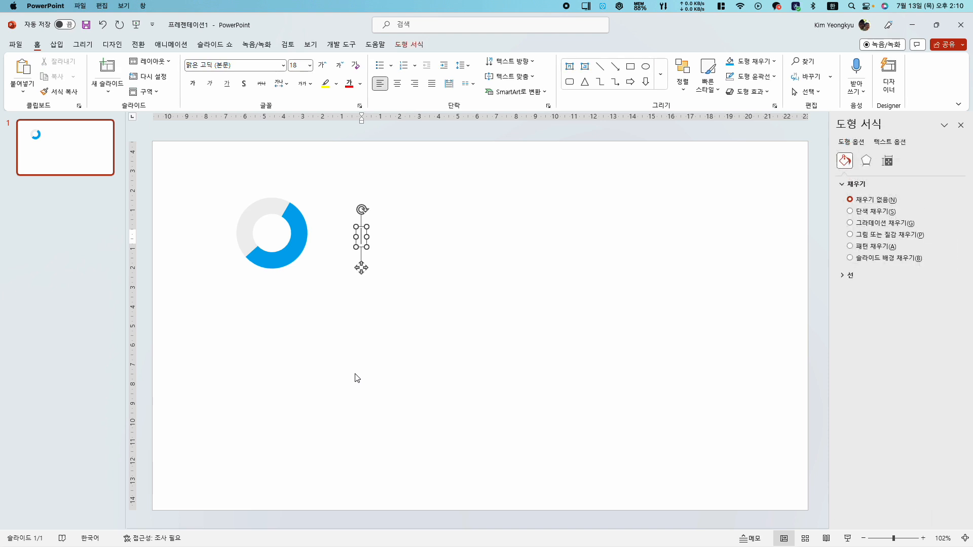
type("55")
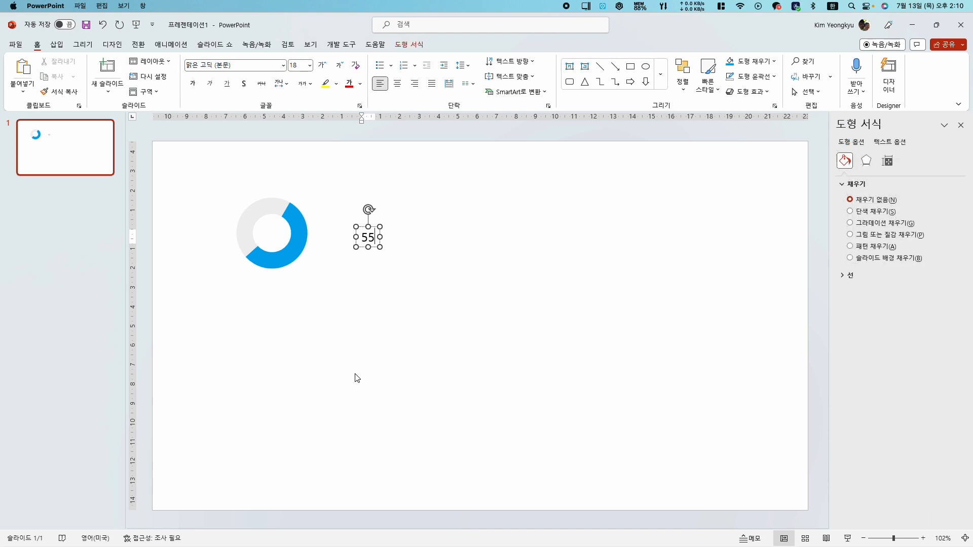
type("%")
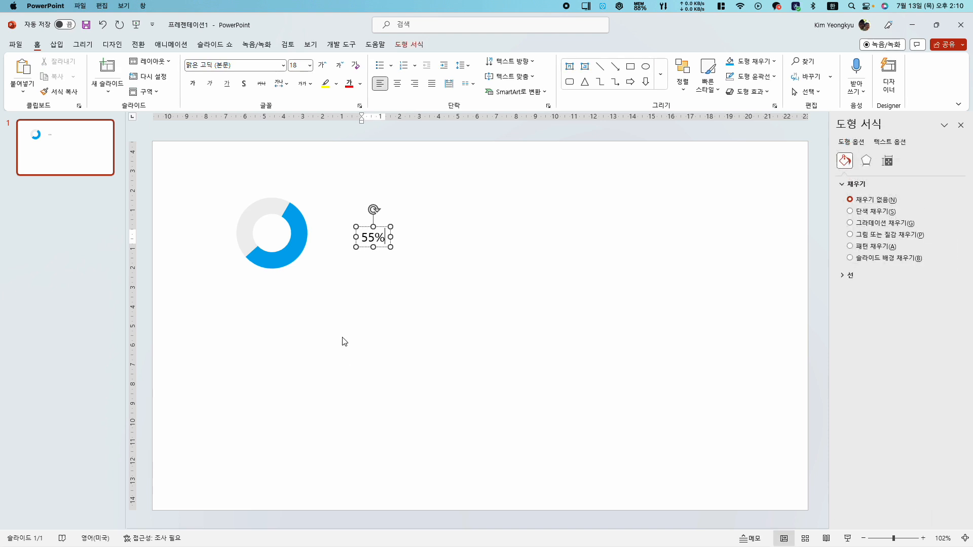
- Center-align the 55% text and move its text box into the middle of the doughnut hole
left_click(381, 227)
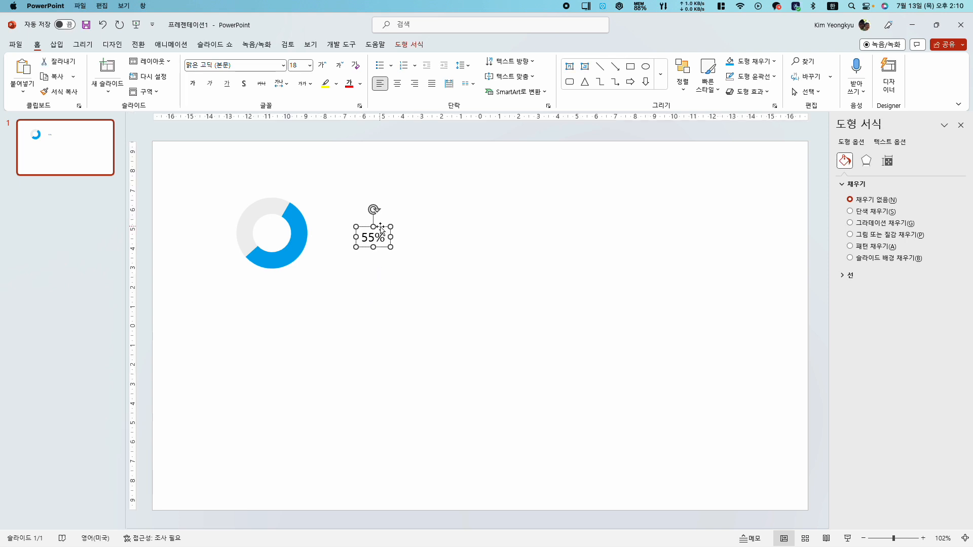
left_click(397, 83)
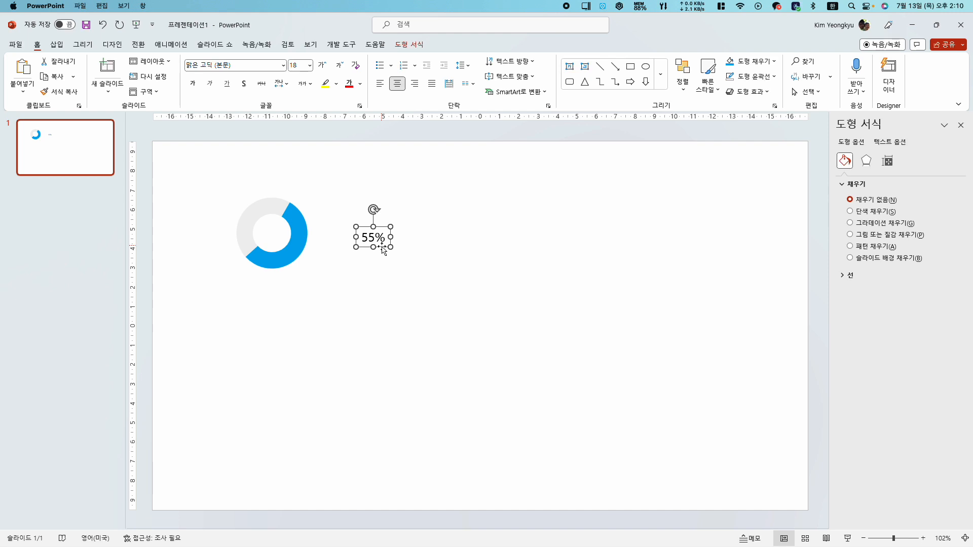
left_click_drag(382, 247, 281, 243)
left_click(334, 296)
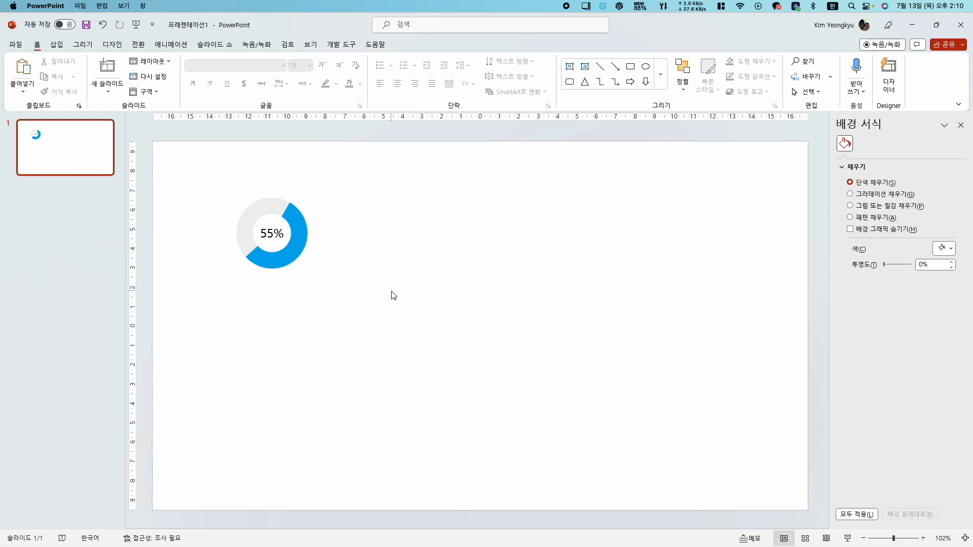
- Group the doughnut chart with its 55% label
key("ctrl+a")
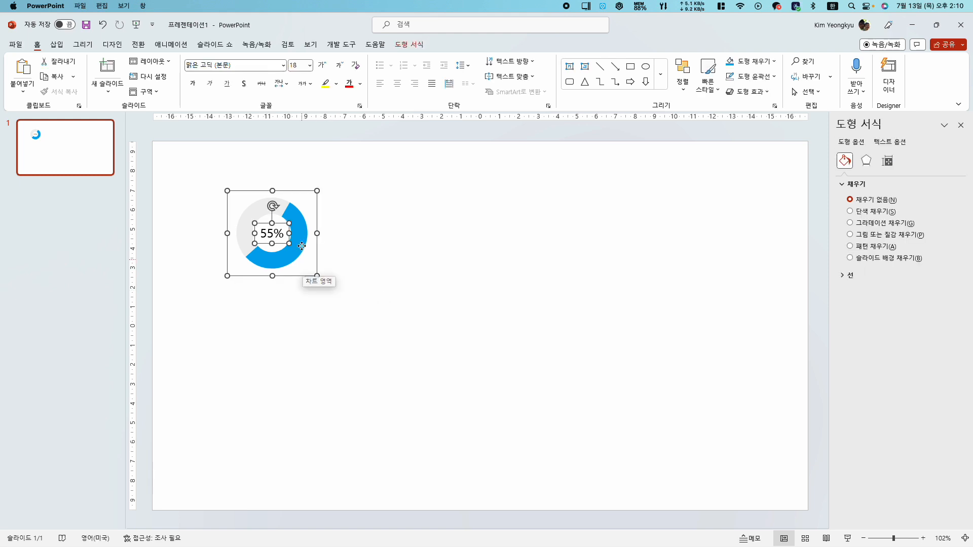
right_click(272, 207)
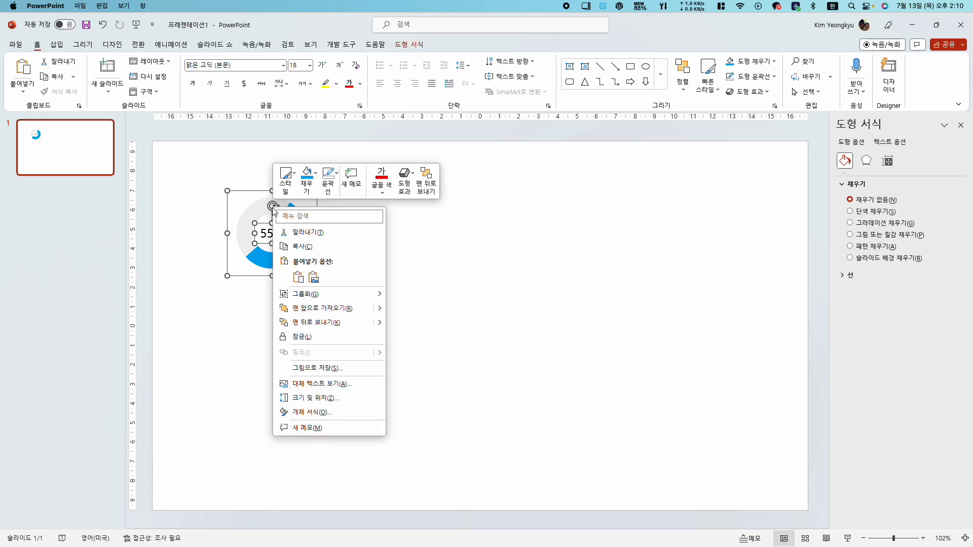
mouse_move(332, 294)
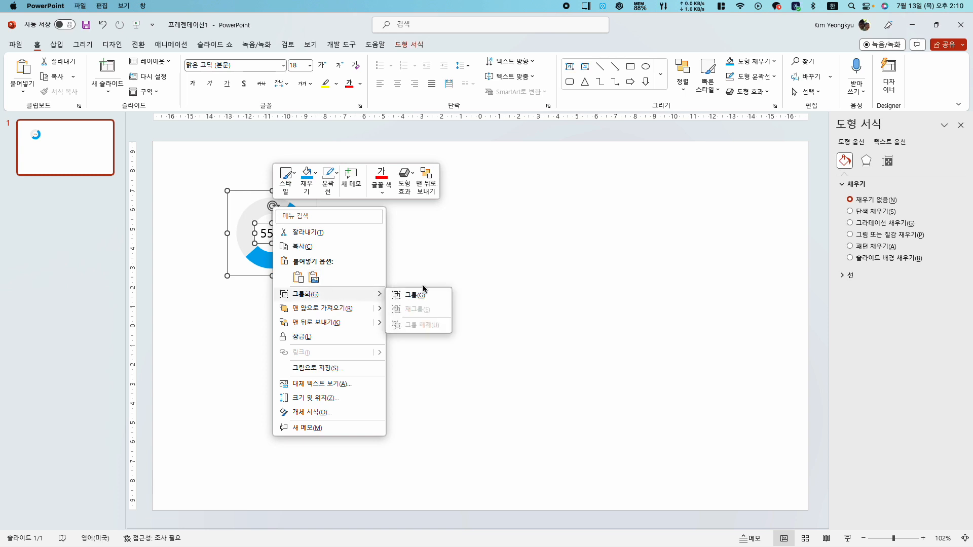
left_click(421, 291)
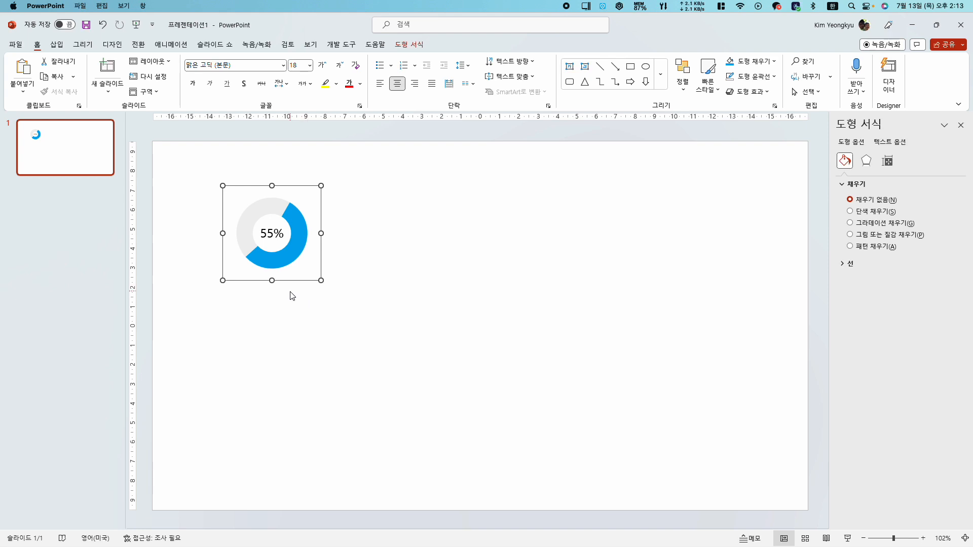
- Duplicate the grouped chart three times and move the last copy to the slide's right side
key("ctrl+d")
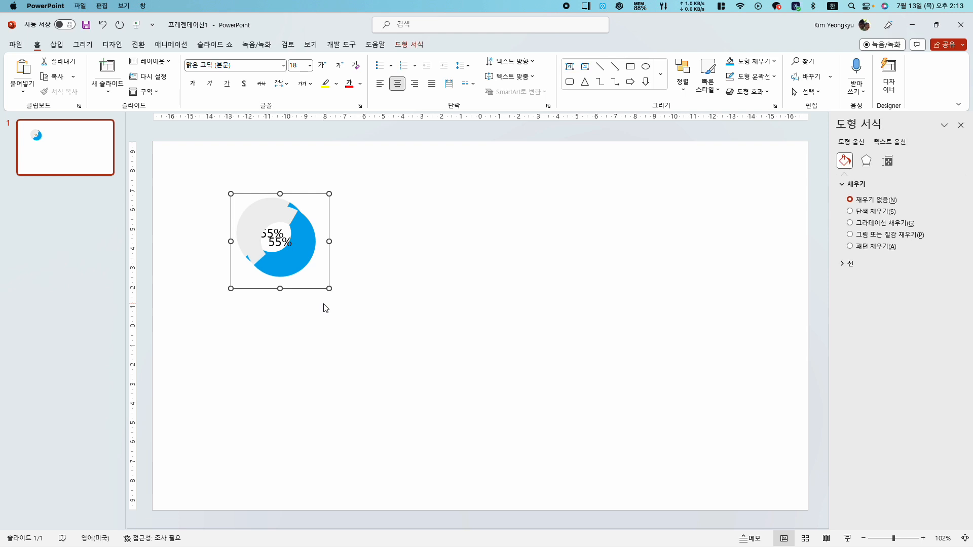
key("ctrl+d")
key("ctrl+d")
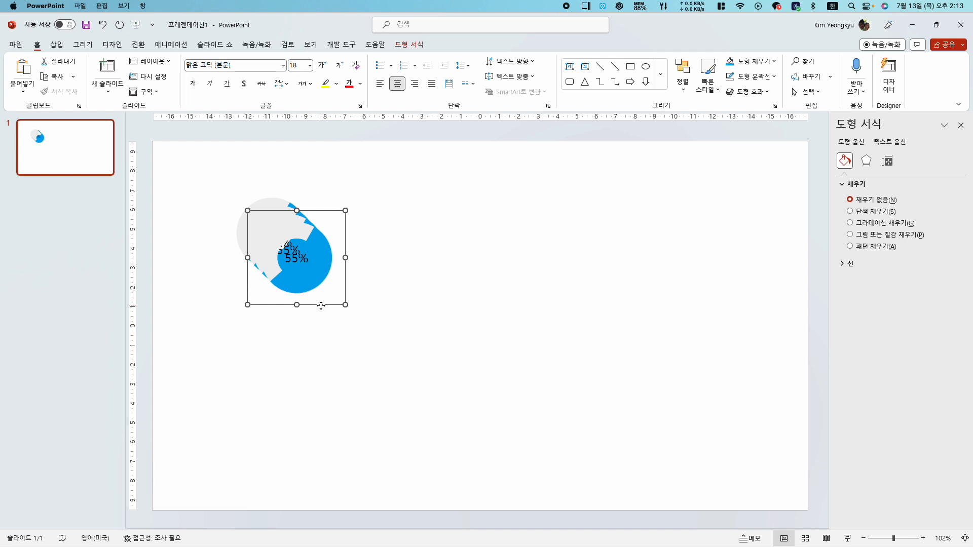
left_click_drag(321, 306, 713, 297)
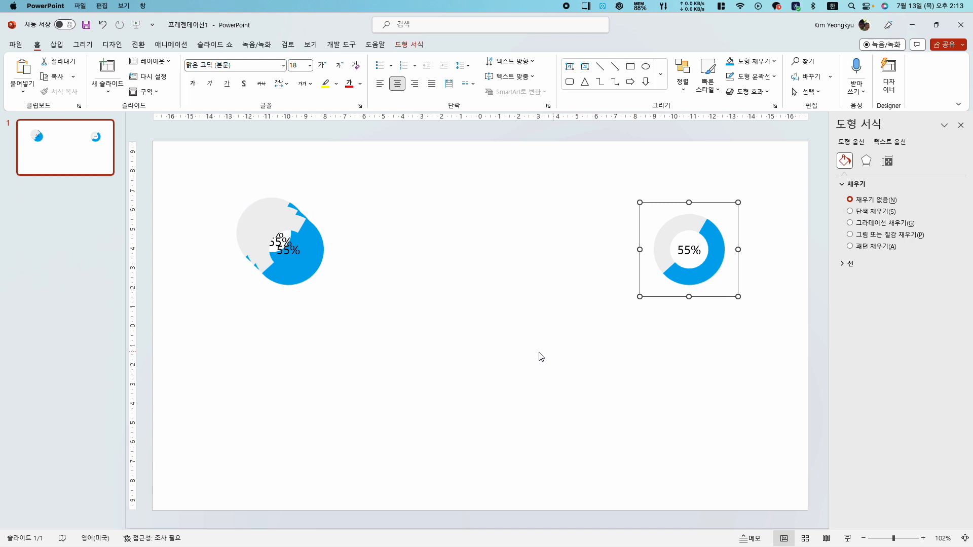
left_click(514, 354)
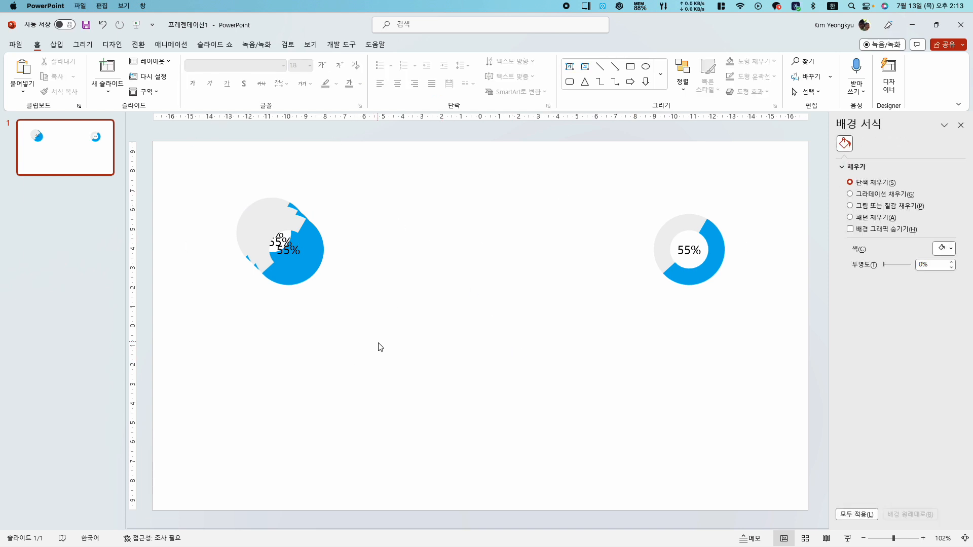
- Align all four chart groups along their top edges and distribute them horizontally with equal spacing
key("ctrl+a")
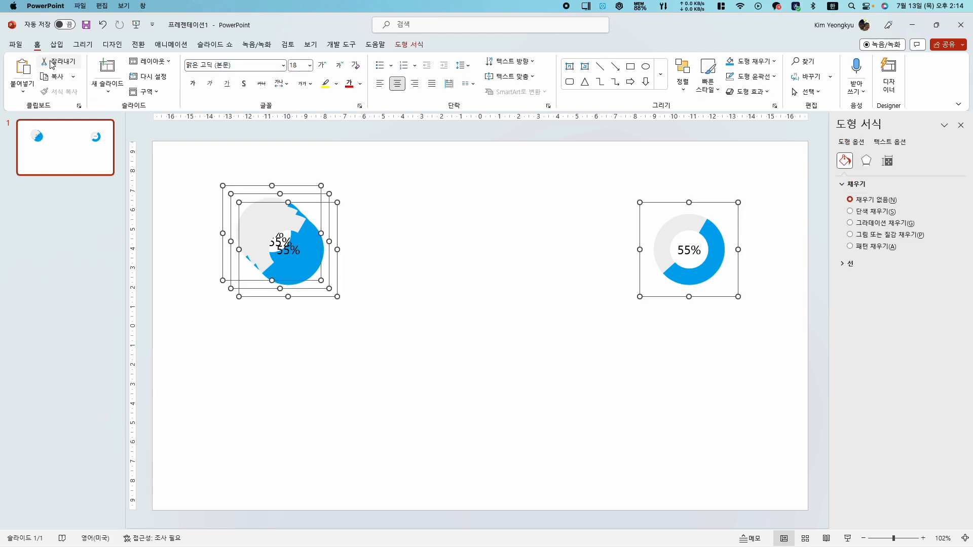
left_click(683, 90)
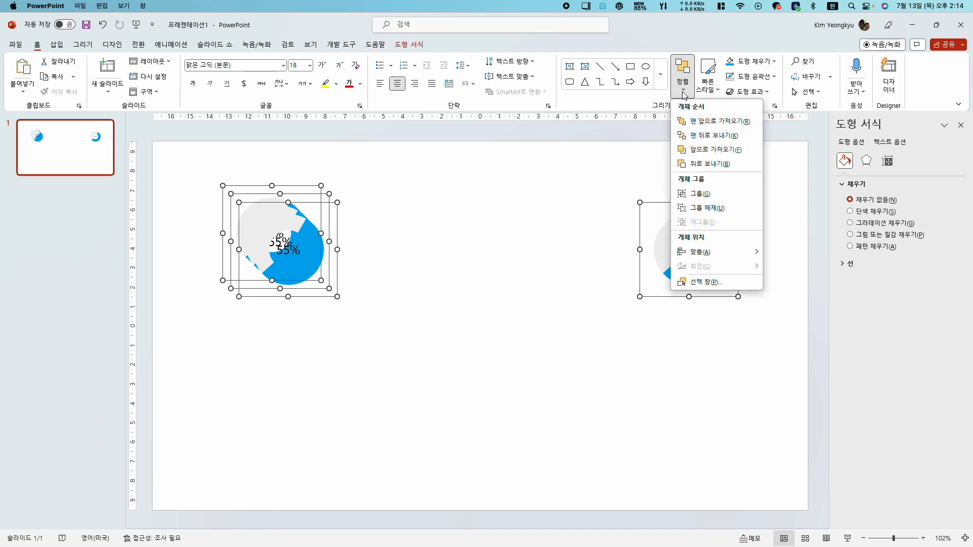
mouse_move(719, 256)
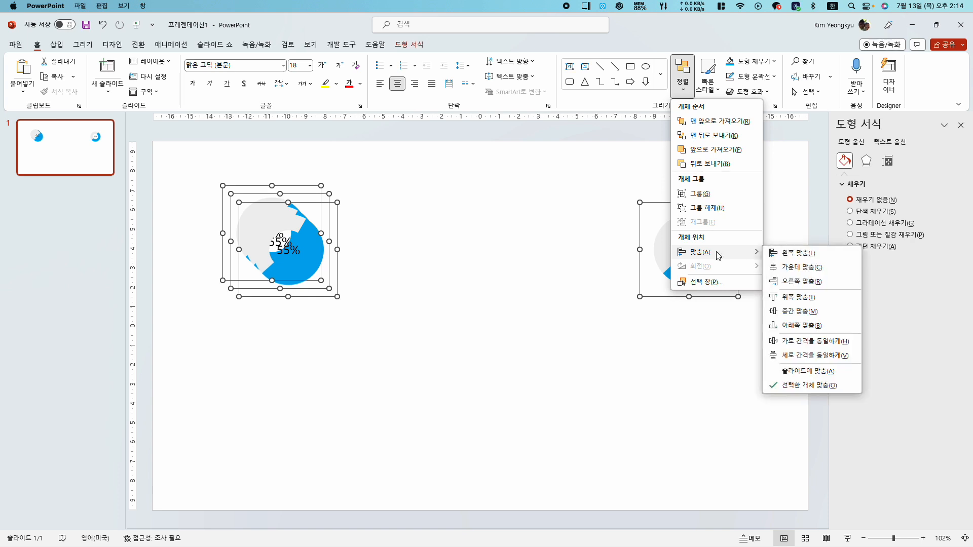
left_click(783, 297)
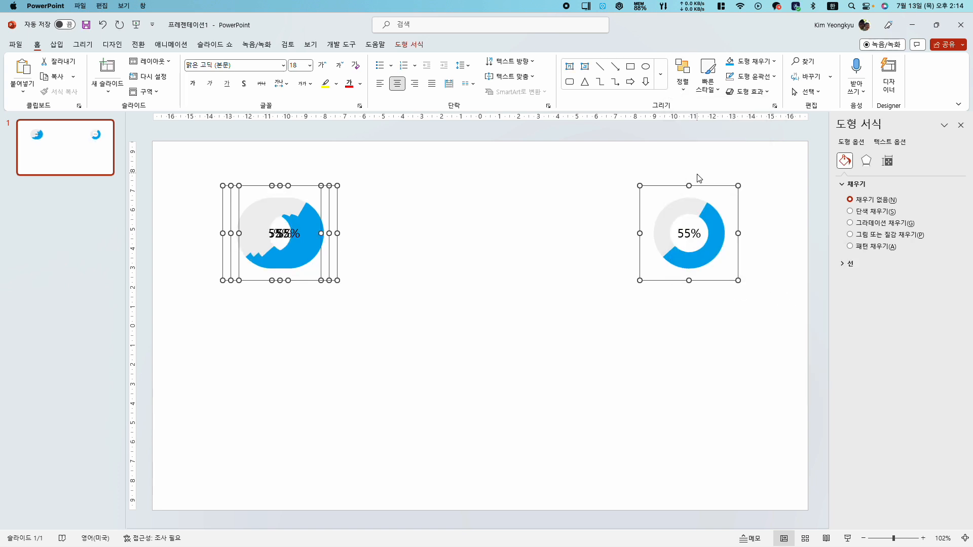
left_click(684, 91)
mouse_move(730, 252)
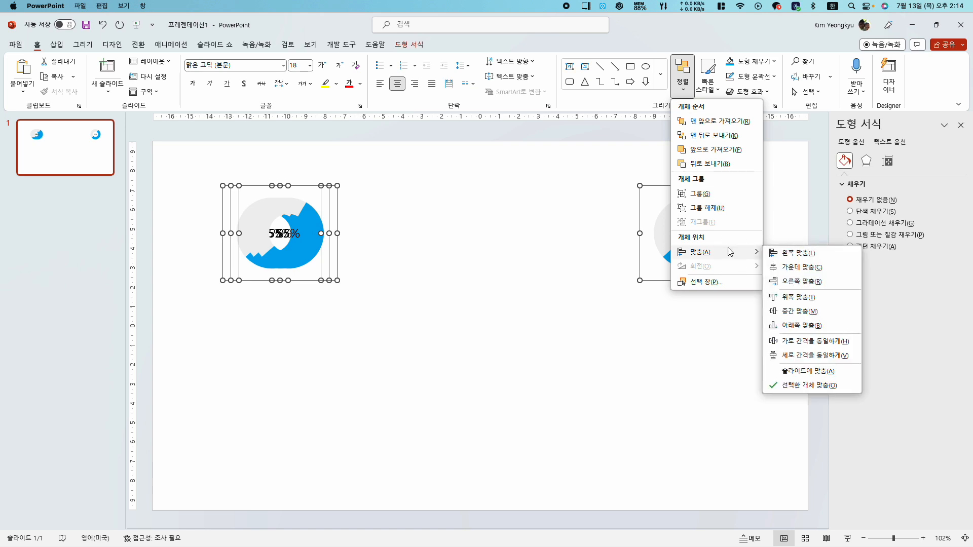
left_click(766, 341)
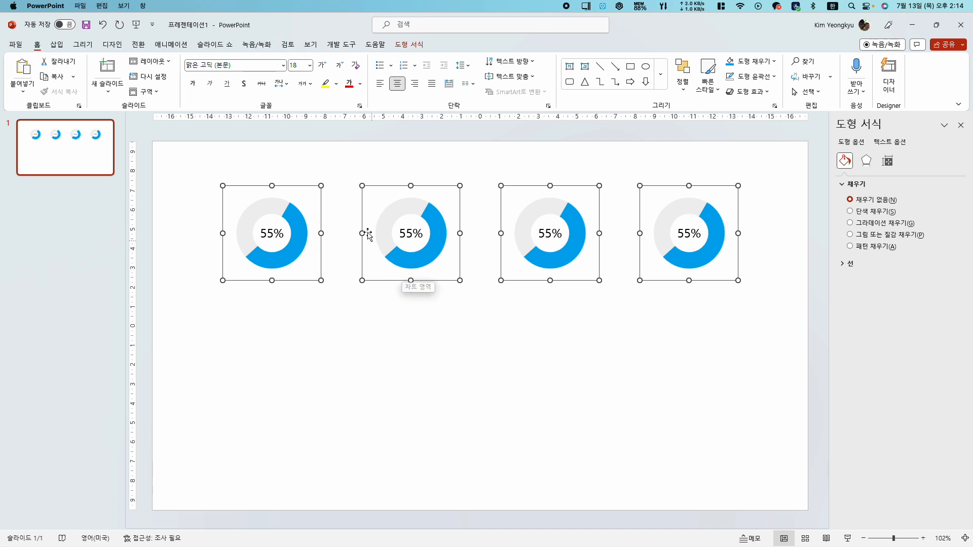
- Ungroup all four chart groups so that the charts and their labels are separate objects
right_click(601, 186)
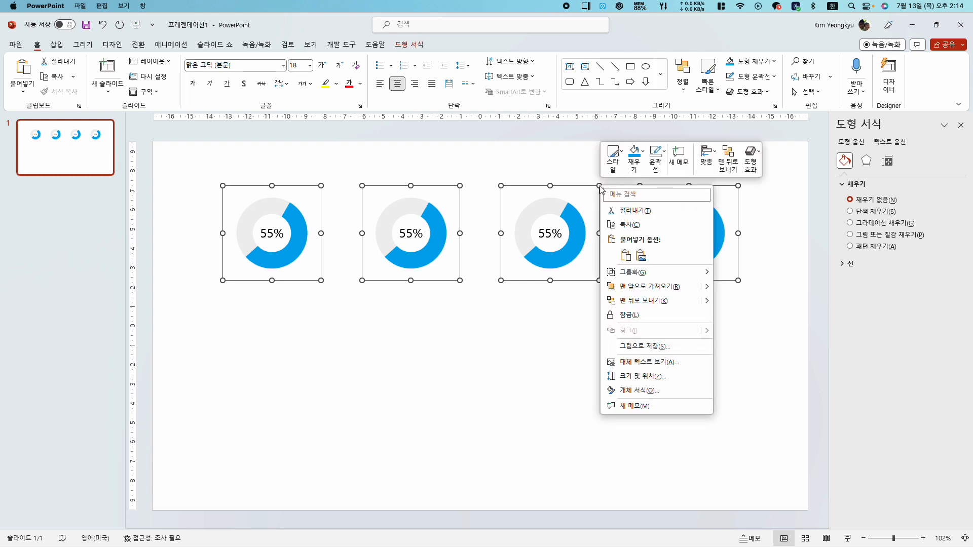
mouse_move(654, 272)
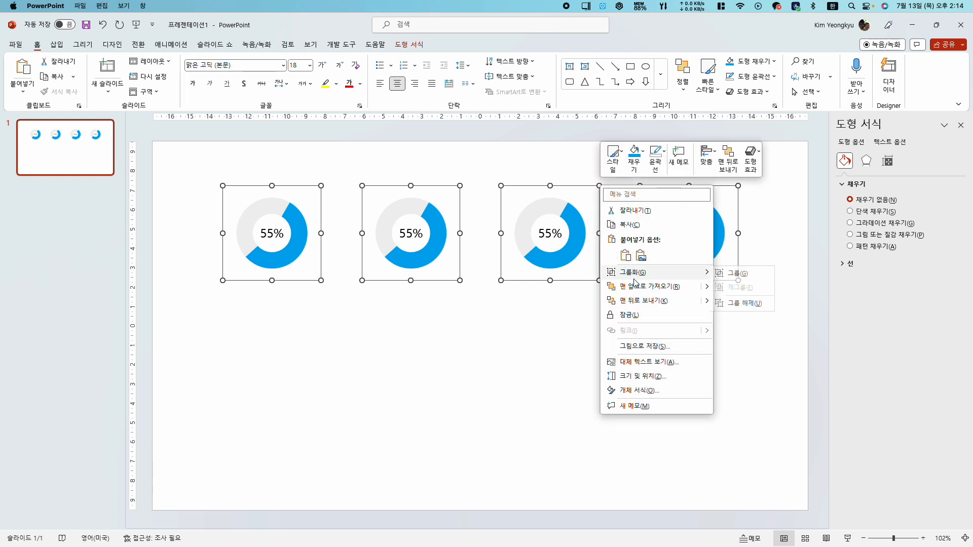
left_click(750, 303)
left_click(554, 384)
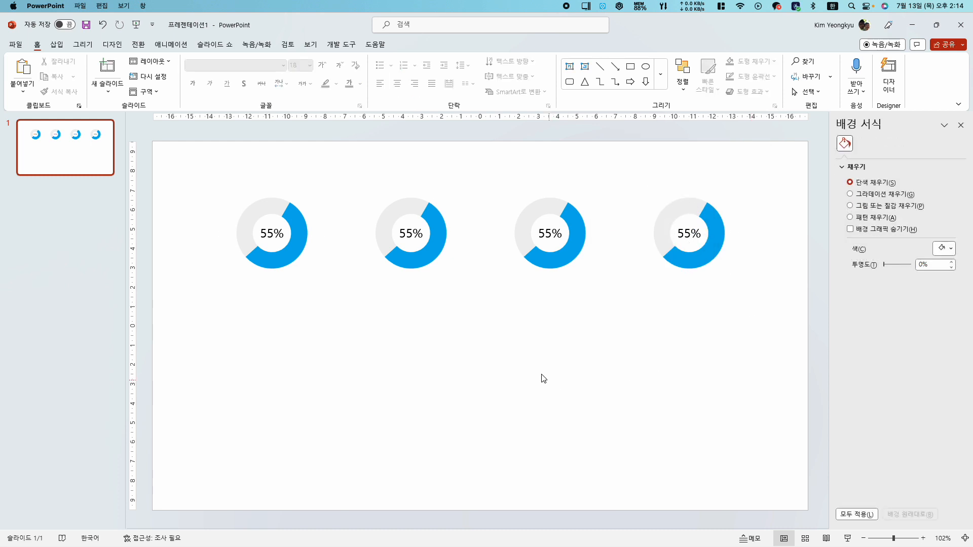
left_click(435, 272)
left_click(568, 268)
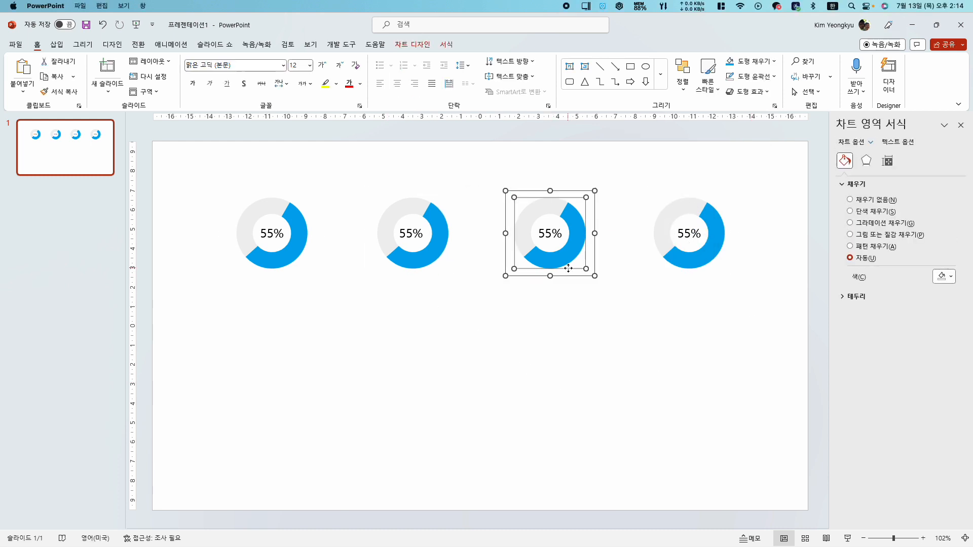
left_click(577, 323)
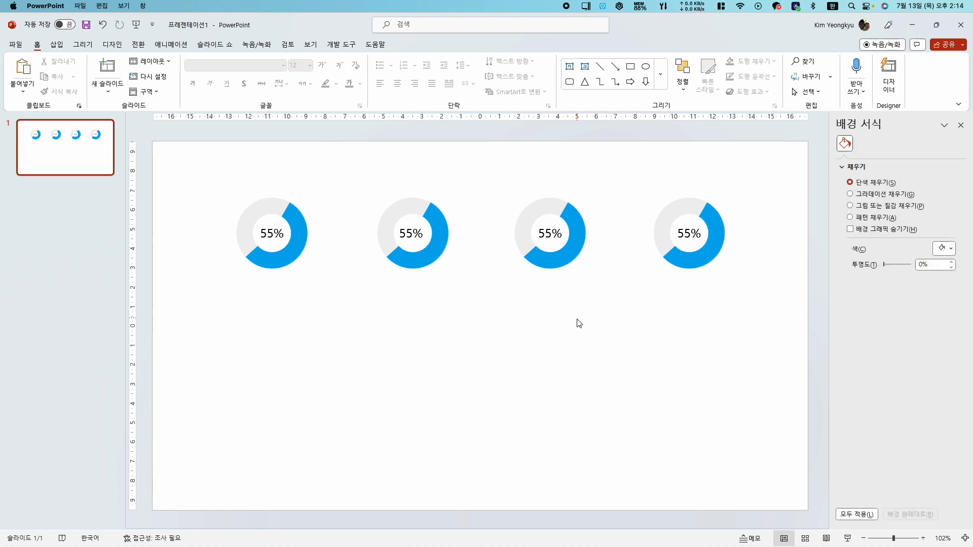
key("ctrl+z")
left_click(515, 326)
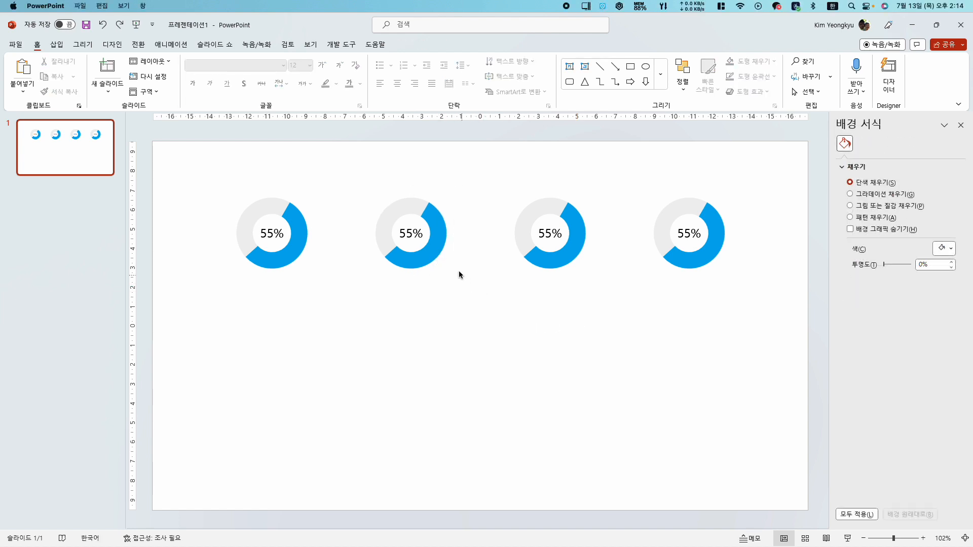
- Change the center label of the second doughnut chart to 75%
left_click(409, 233)
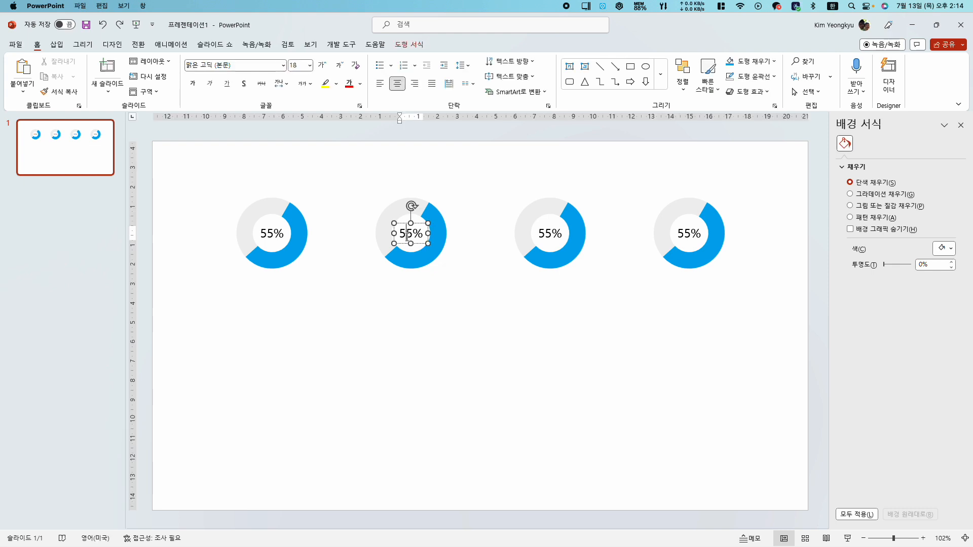
left_click(410, 233)
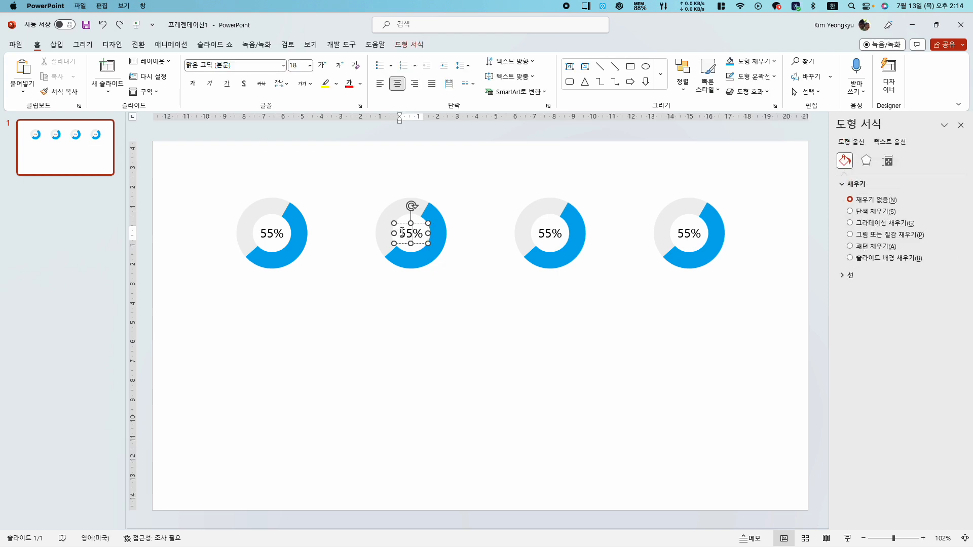
double_click(402, 233)
type("75")
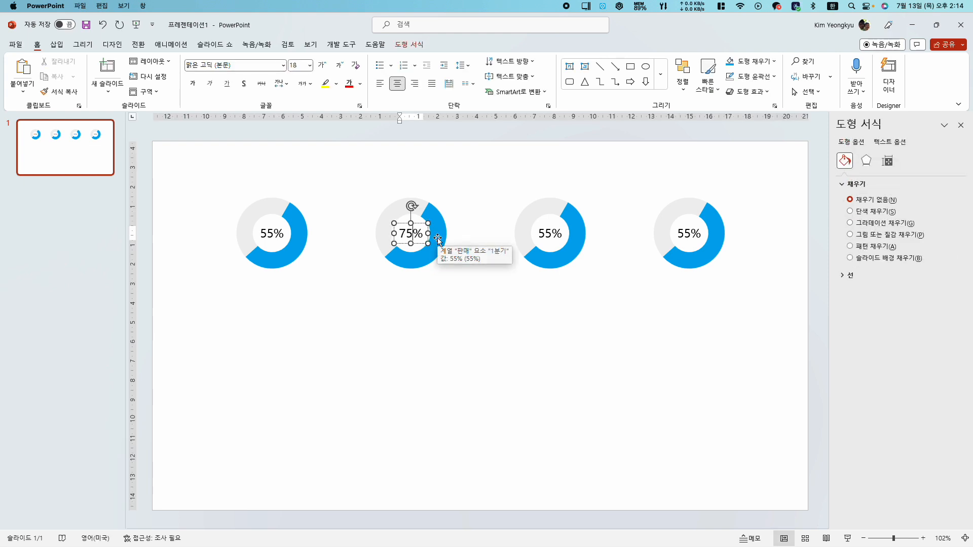
- Change the third chart's center label to 65% and the fourth chart's label to 90%
left_click(540, 233)
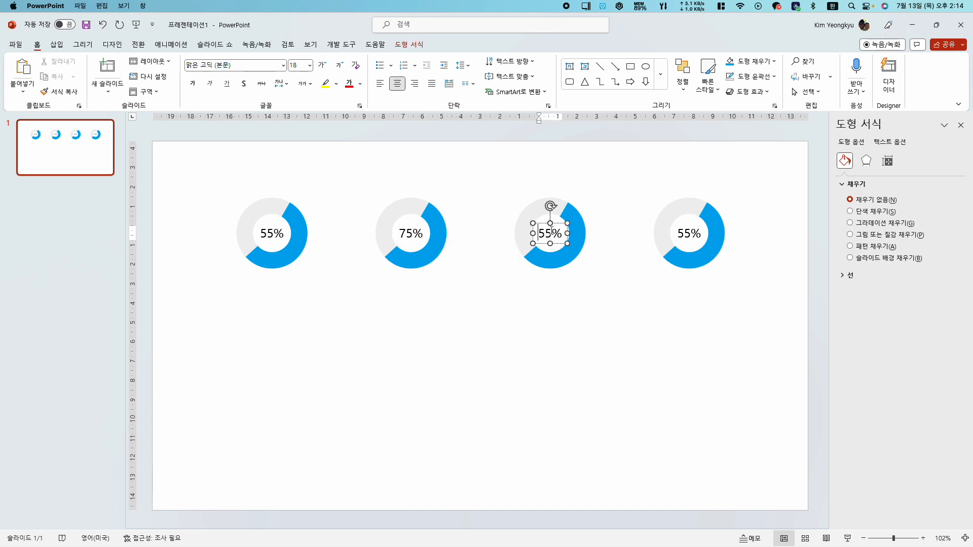
double_click(551, 233)
type("65")
left_click(526, 340)
- Edit the second doughnut chart's data, setting 1분기 to 75% and 2분기 to 25%, and close the data sheet
left_click(428, 261)
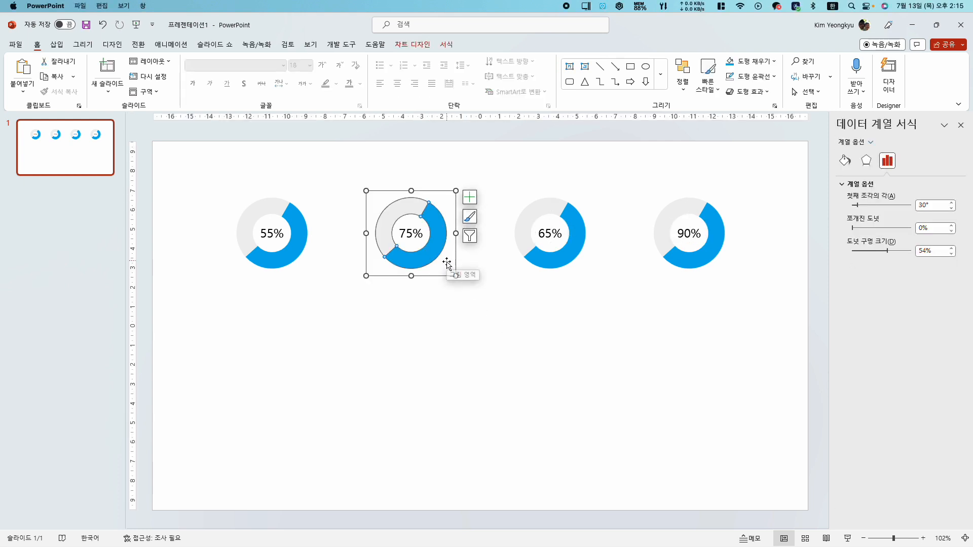
left_click(414, 45)
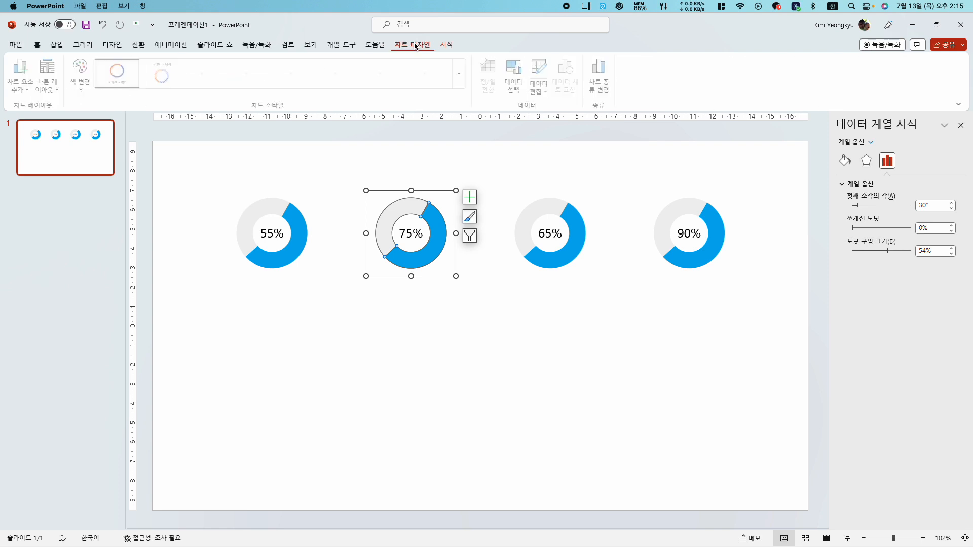
left_click(542, 81)
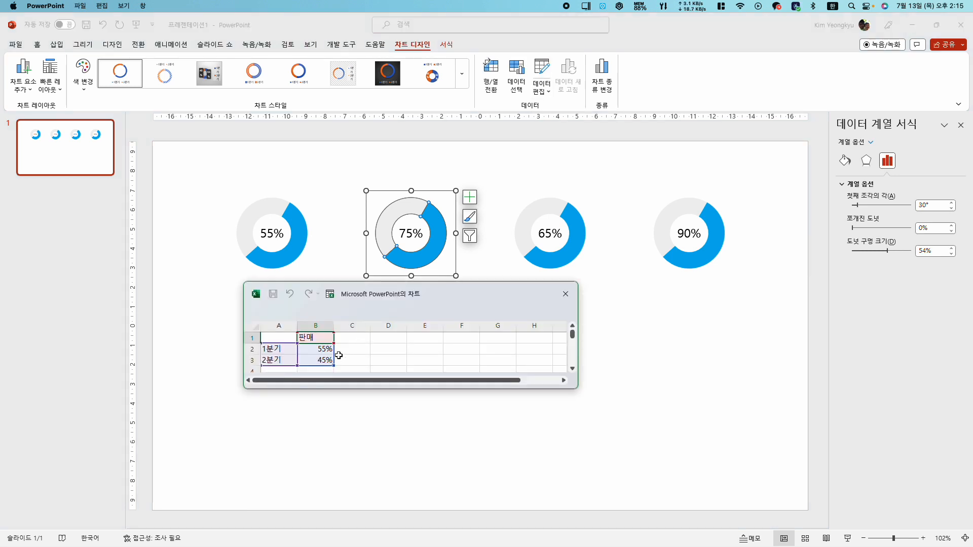
left_click(320, 351)
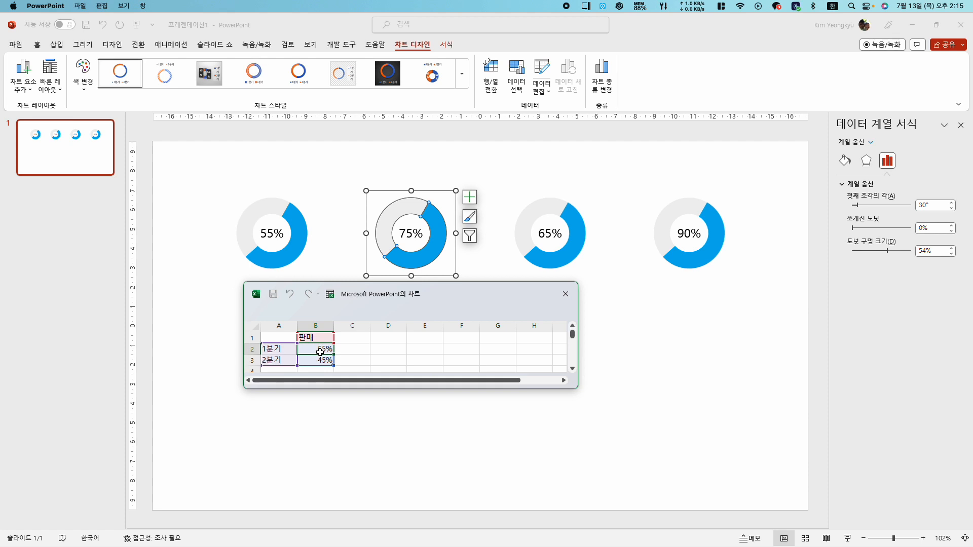
key("ctrl+z")
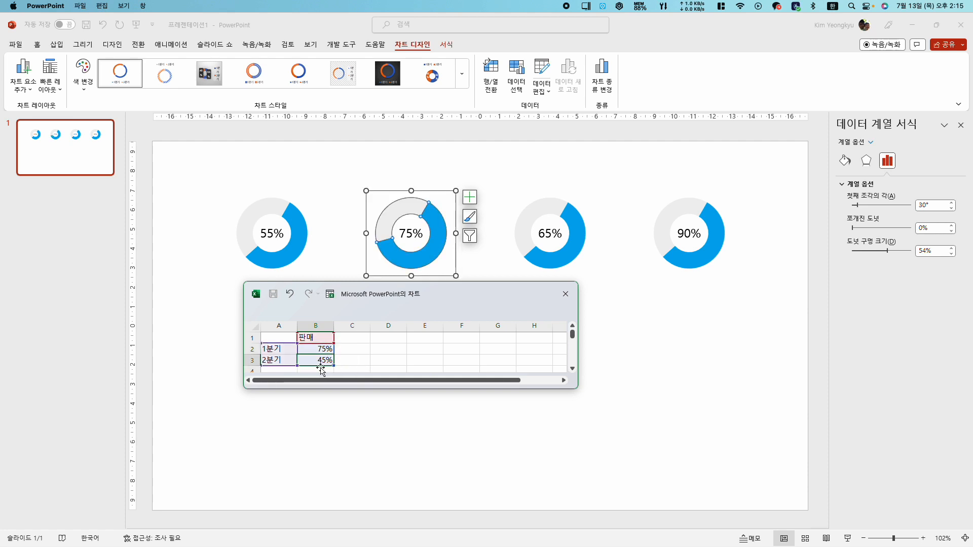
left_click(324, 361)
double_click(324, 362)
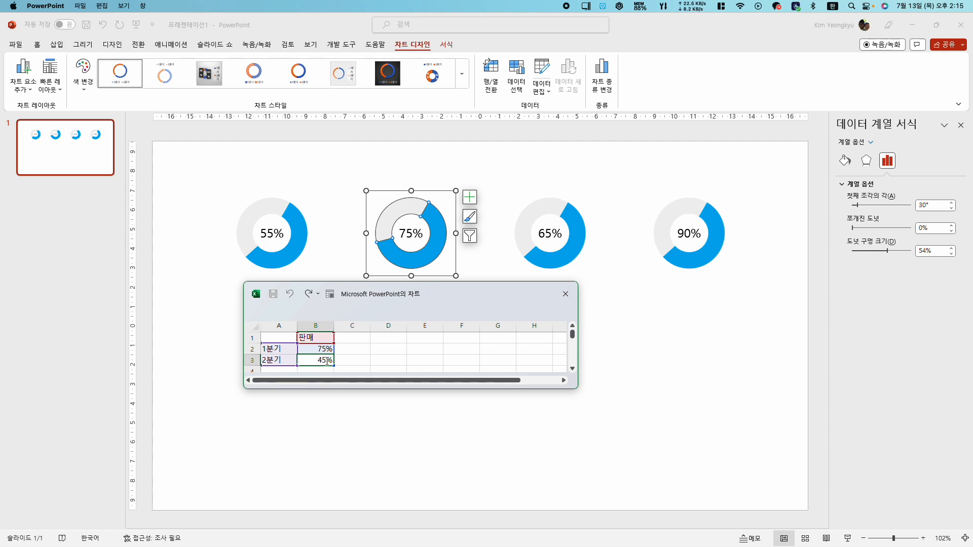
left_click_drag(326, 361, 320, 361)
type("2")
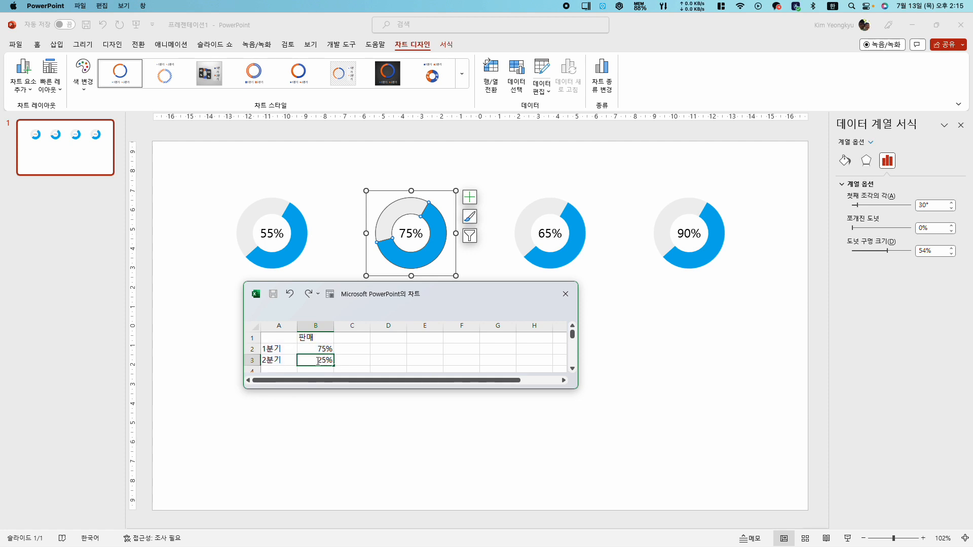
left_click(558, 299)
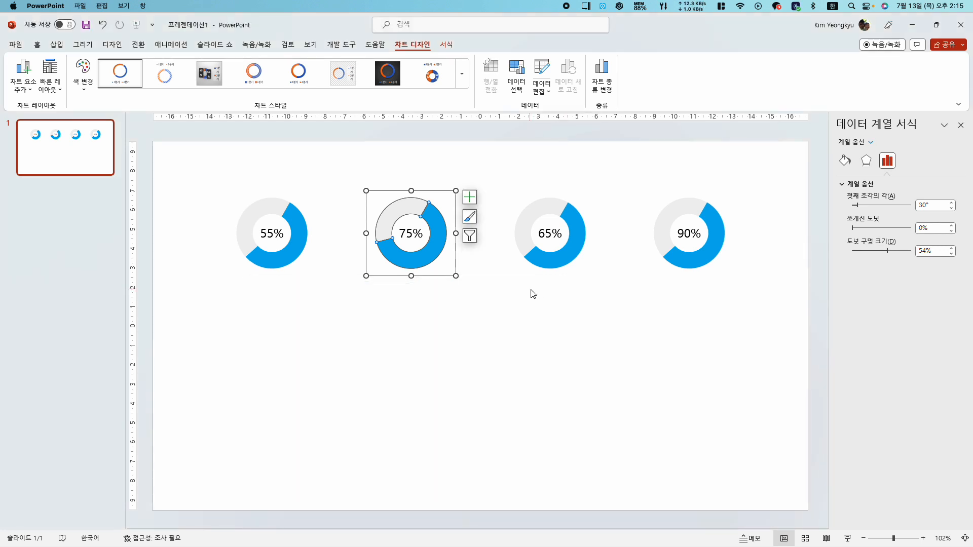
- Edit the third doughnut chart's data, setting 1분기 to 65% and 2분기 to 35%, and close the data sheet
left_click(571, 256)
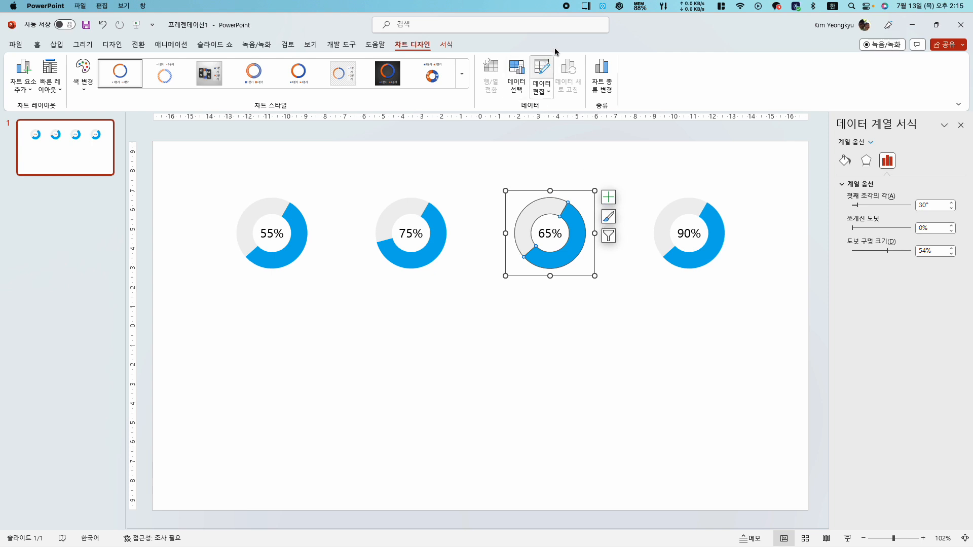
left_click(546, 96)
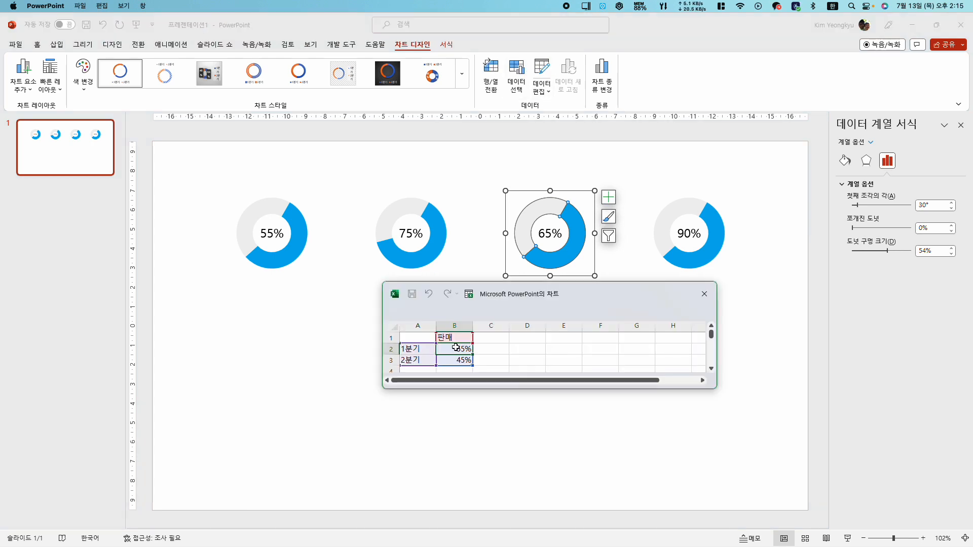
double_click(456, 348)
left_click_drag(457, 349, 462, 350)
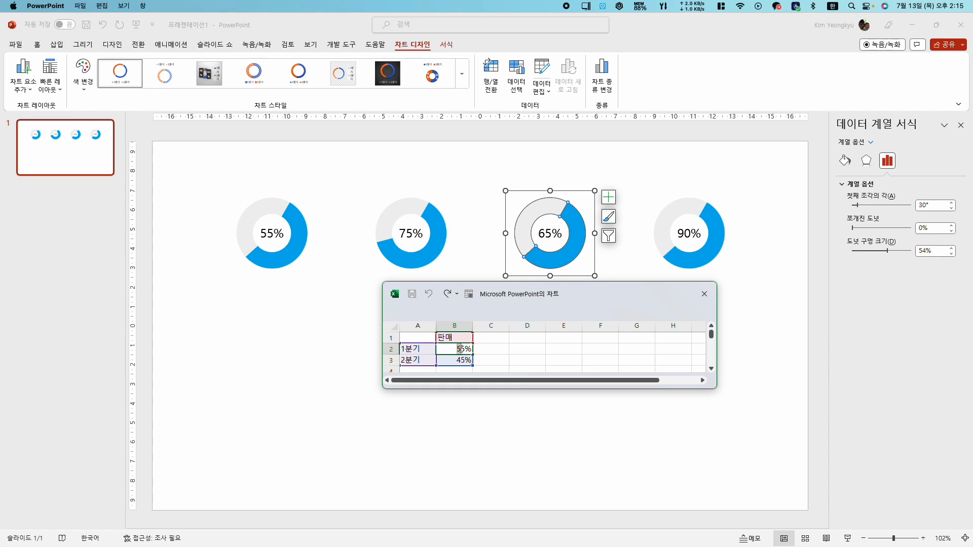
type("6")
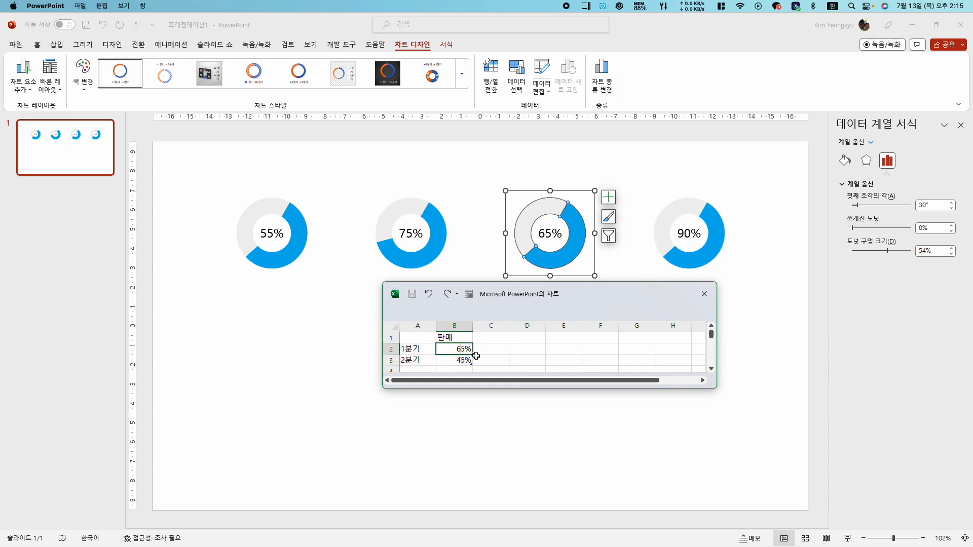
double_click(460, 360)
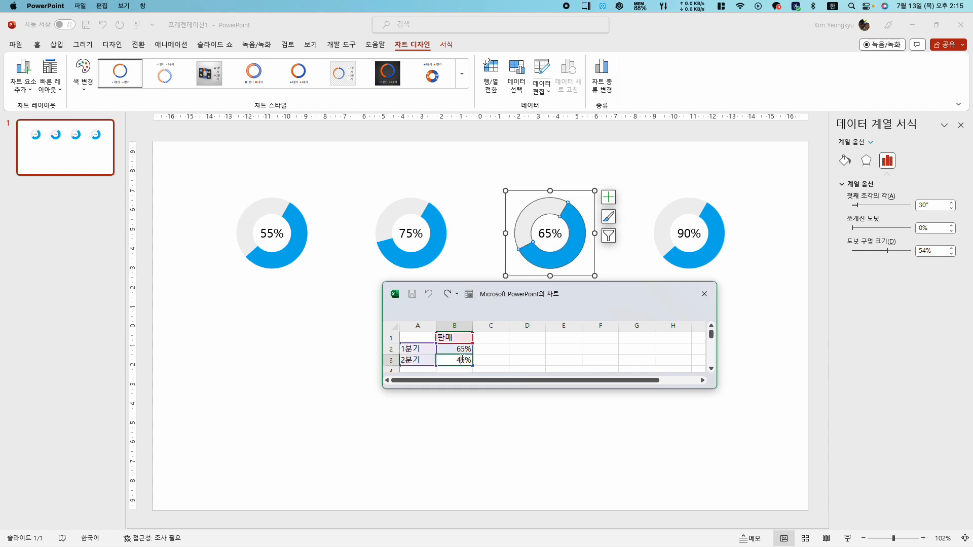
left_click_drag(461, 359, 455, 359)
type("3")
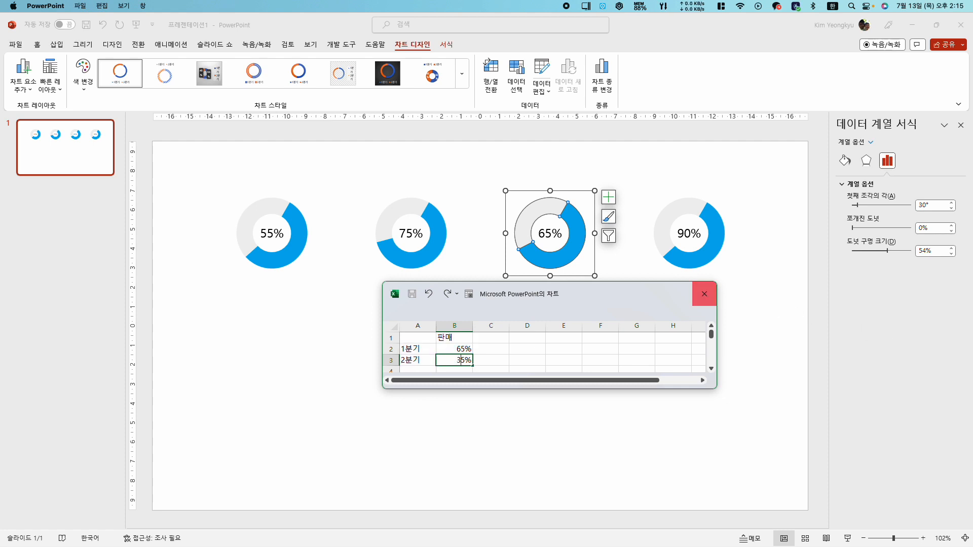
left_click(704, 294)
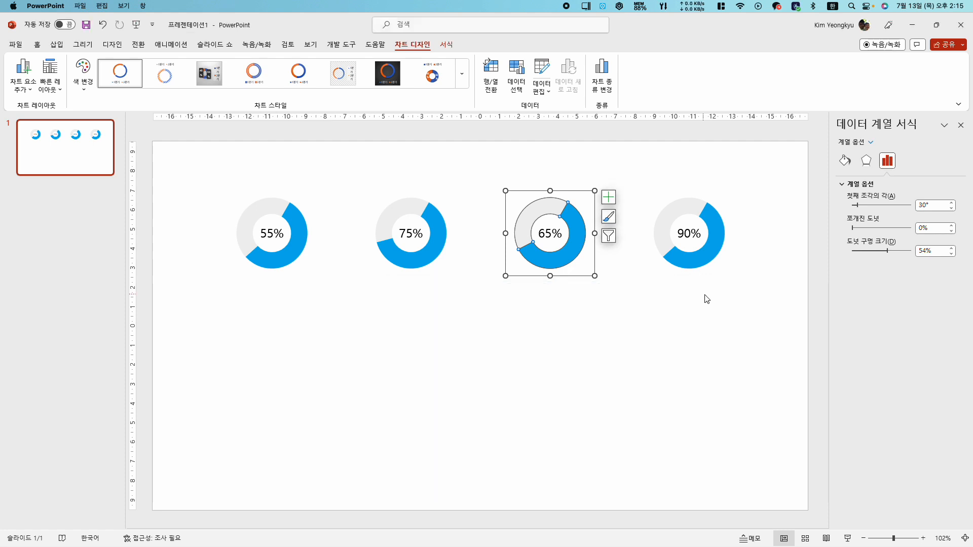
- Edit the fourth doughnut chart's data, setting 1분기 to 90% and 2분기 to 10%, and close the data sheet
left_click(704, 267)
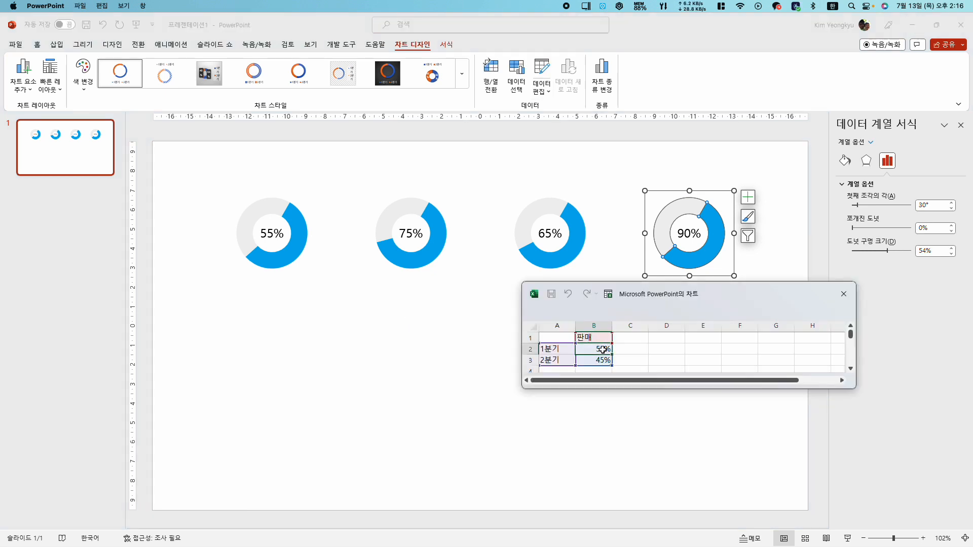
left_click_drag(596, 350, 604, 350)
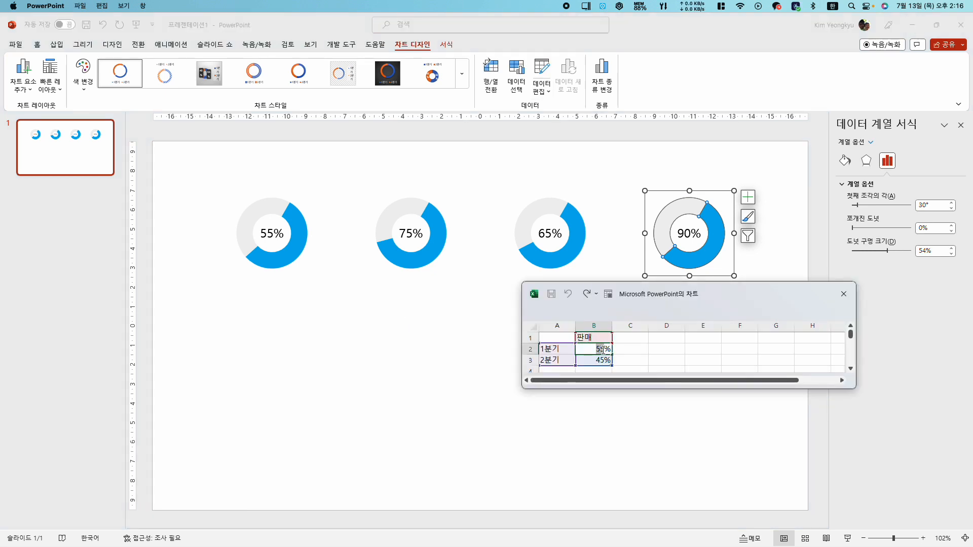
type("90")
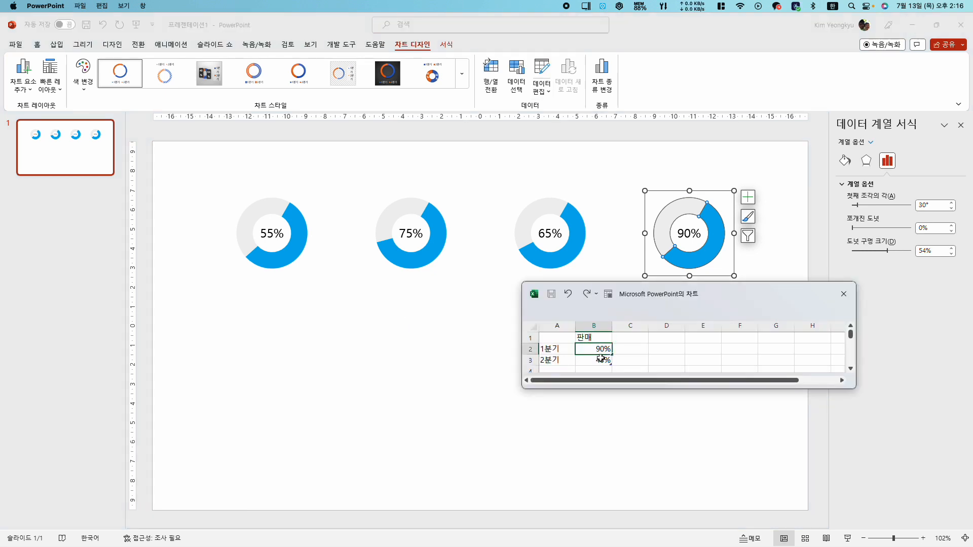
left_click(600, 360)
left_click_drag(596, 360, 605, 359)
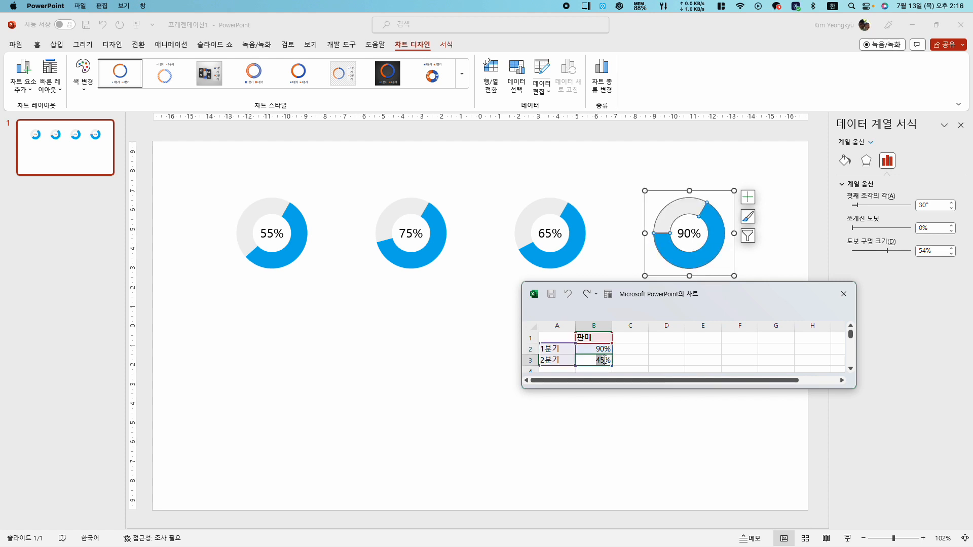
type("10")
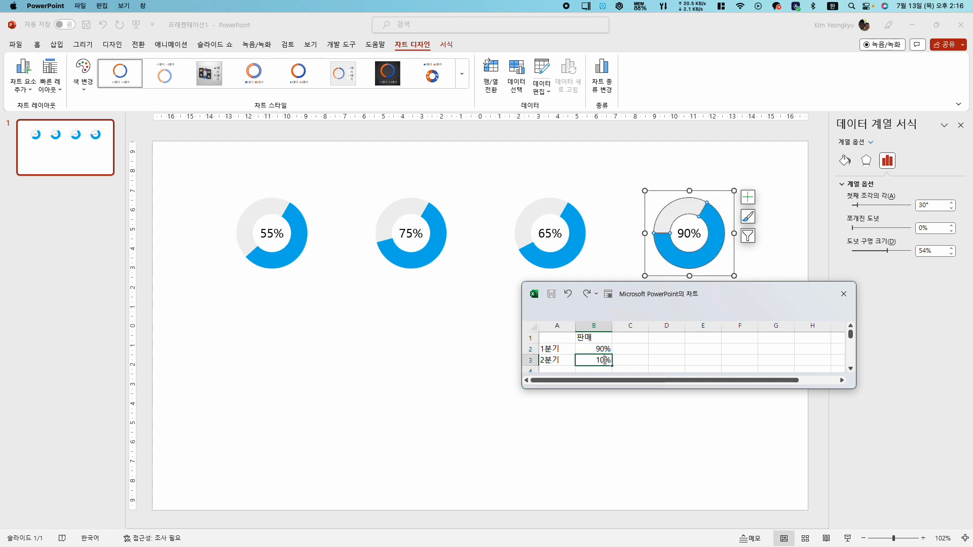
left_click(844, 294)
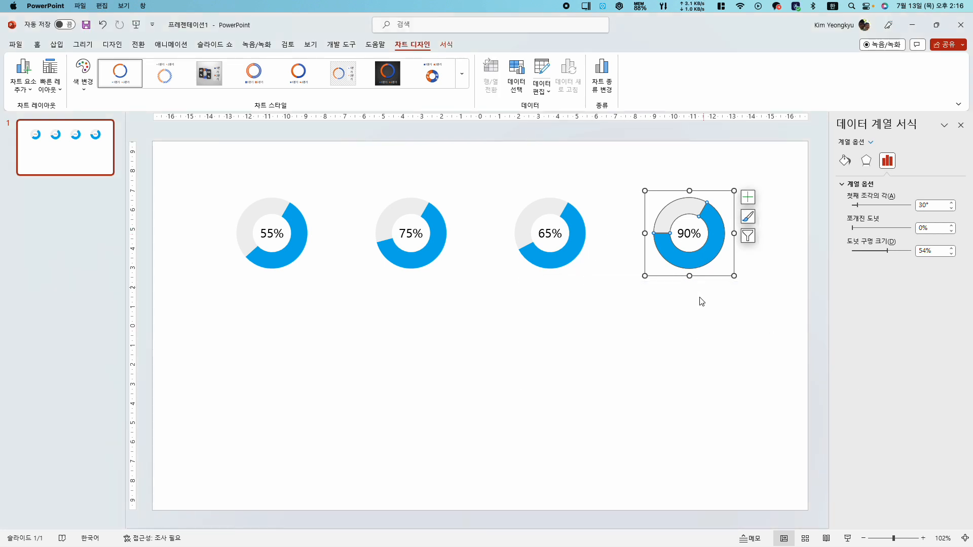
- Set the angle of the first slice to 0° in the fourth doughnut chart
left_click(665, 248)
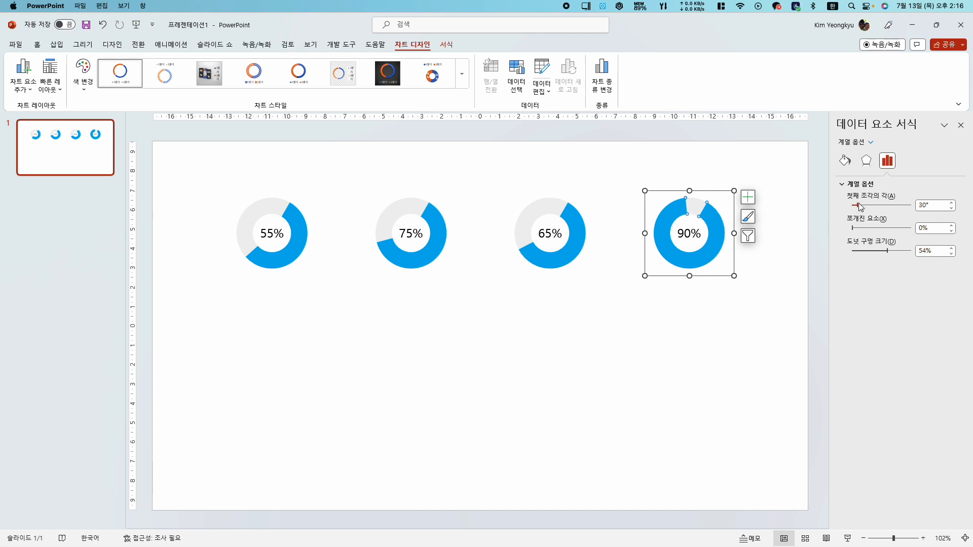
mouse_move(858, 206)
left_mouse_down()
mouse_move(830, 208)
mouse_move(855, 208)
left_mouse_up()
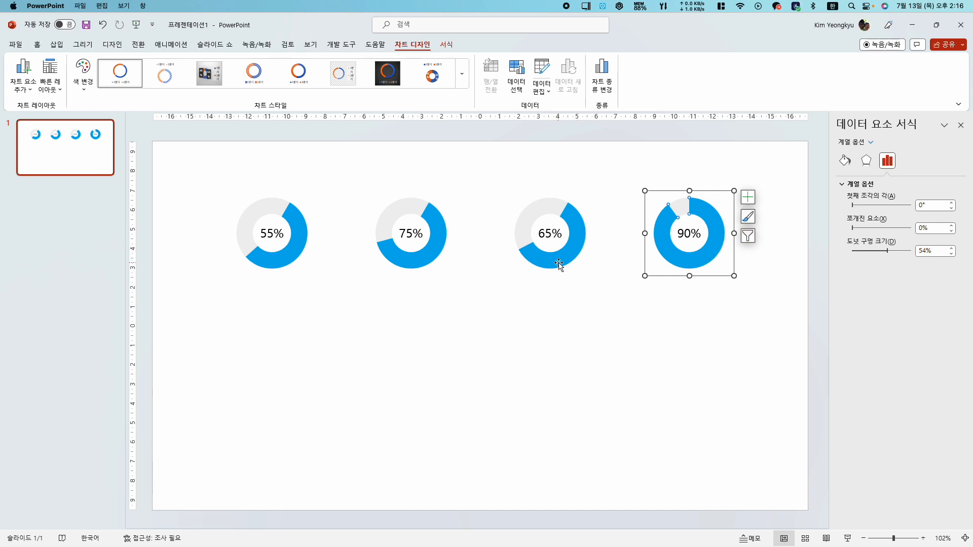
mouse_move(571, 260)
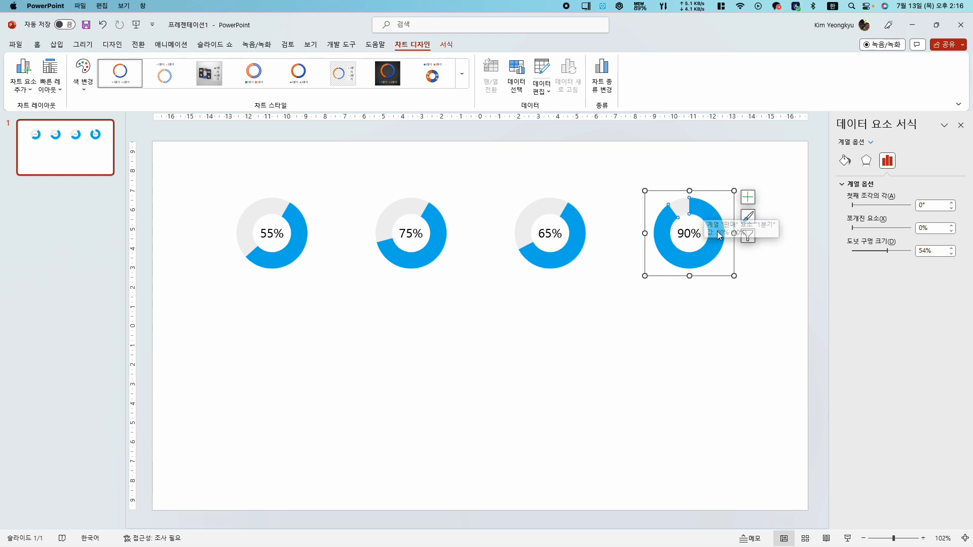
- Recolor the 90% slice of the fourth doughnut chart hot pink, using a custom fill from the standard color palette
mouse_move(727, 240)
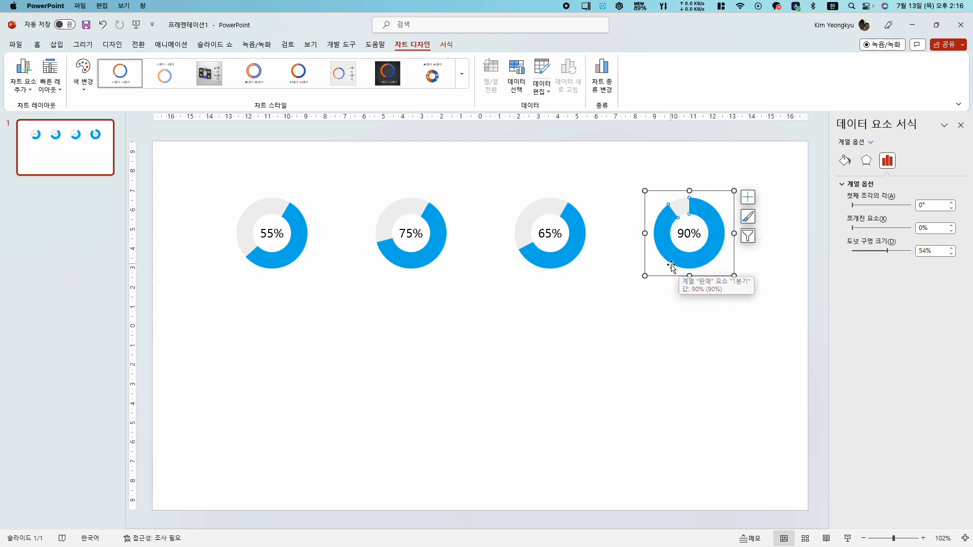
left_click(452, 46)
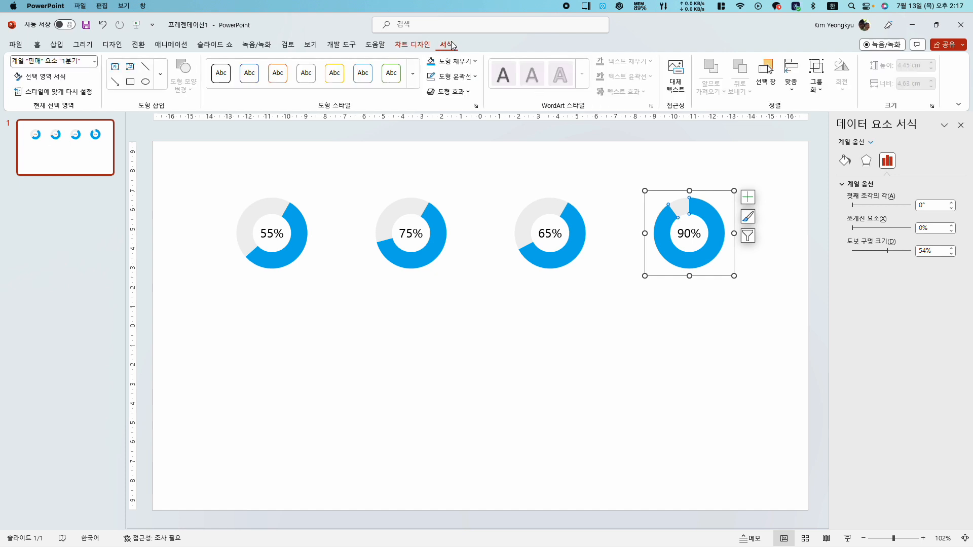
left_click(474, 65)
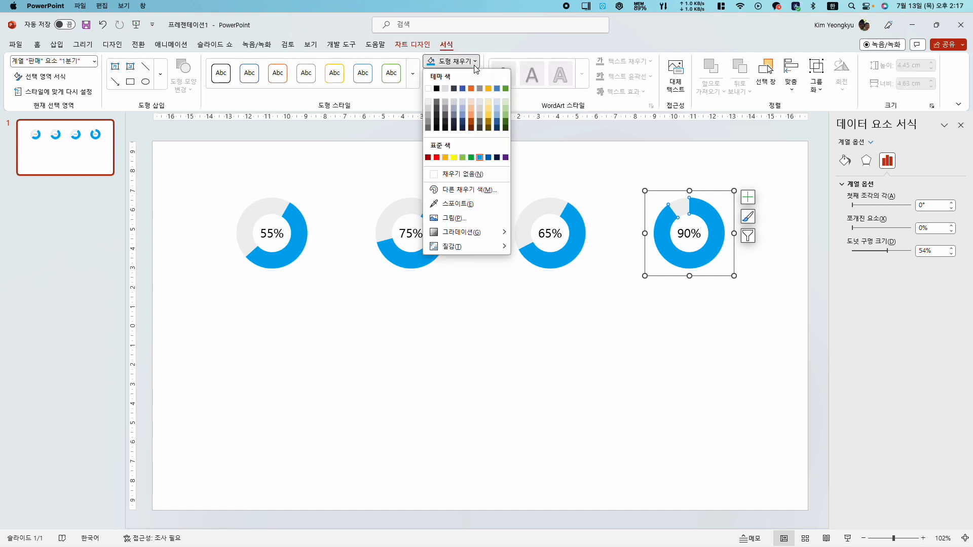
left_click(469, 189)
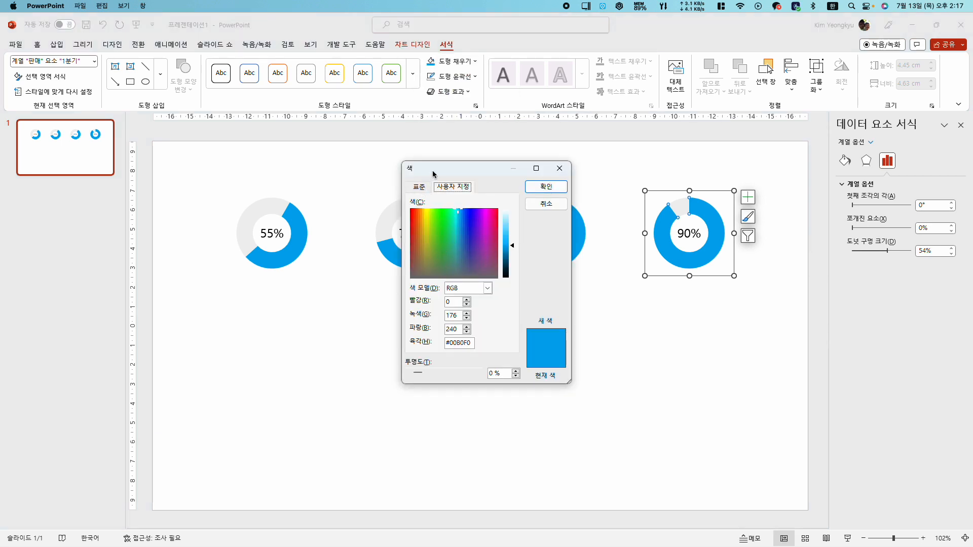
left_click(423, 187)
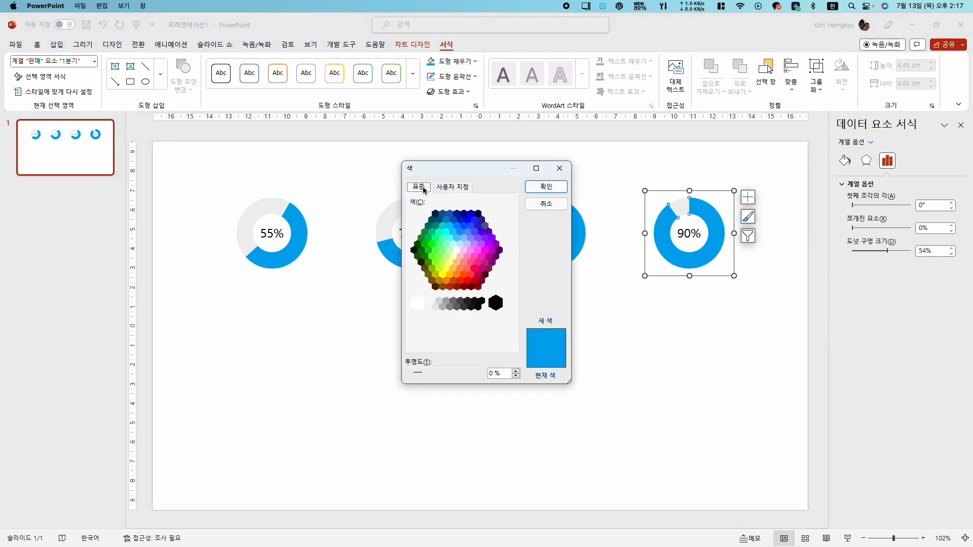
left_click(474, 263)
left_click(478, 262)
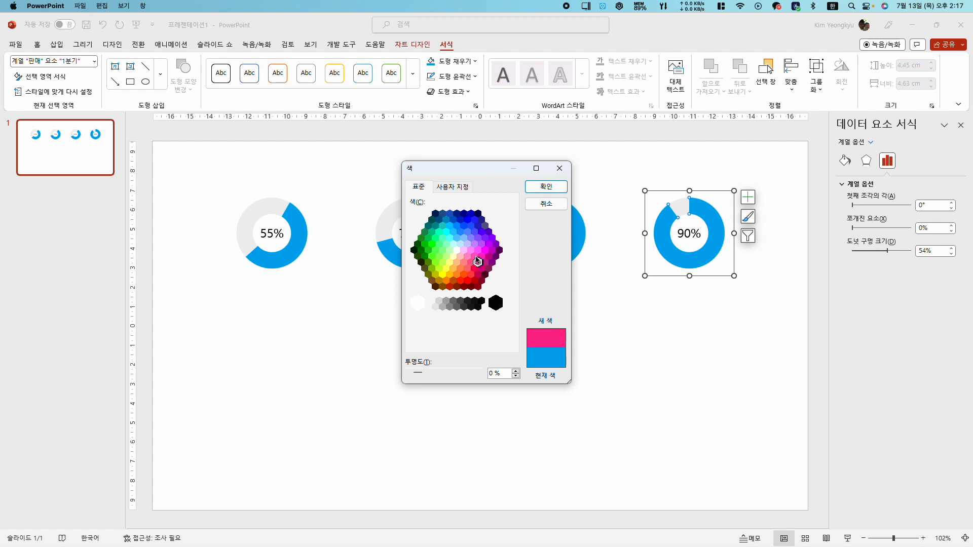
left_click(482, 257)
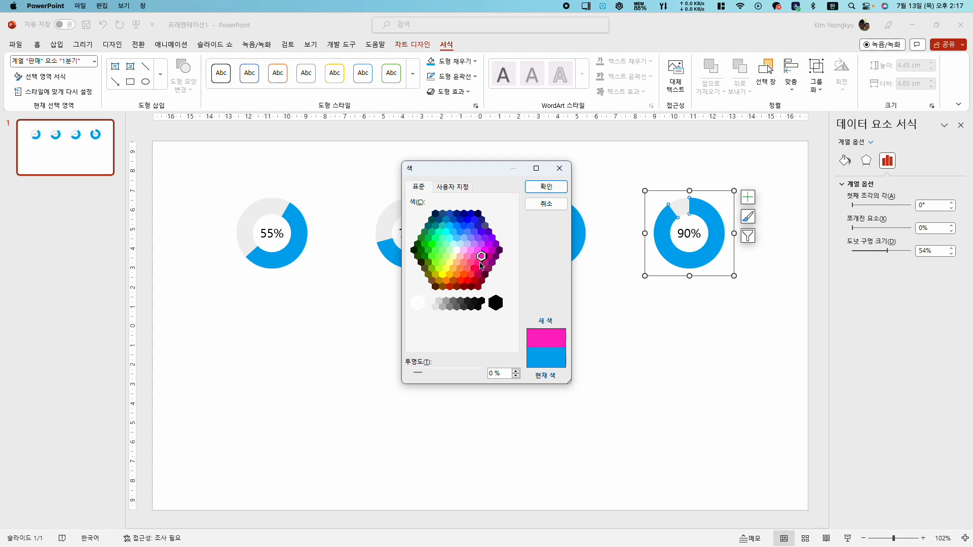
left_click(546, 190)
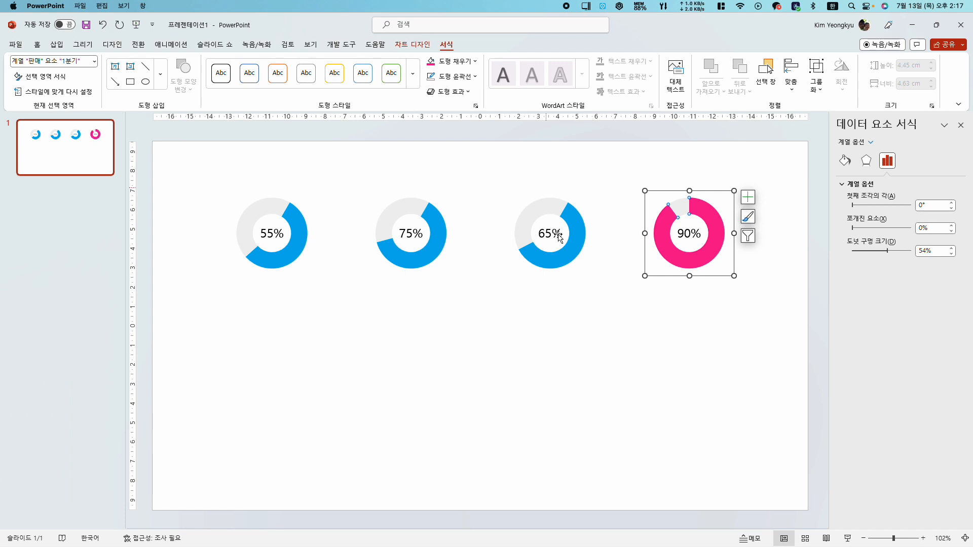
- Recolor the 65% slice of the third doughnut chart golden yellow, using a custom fill from the standard color palette
left_click(567, 260)
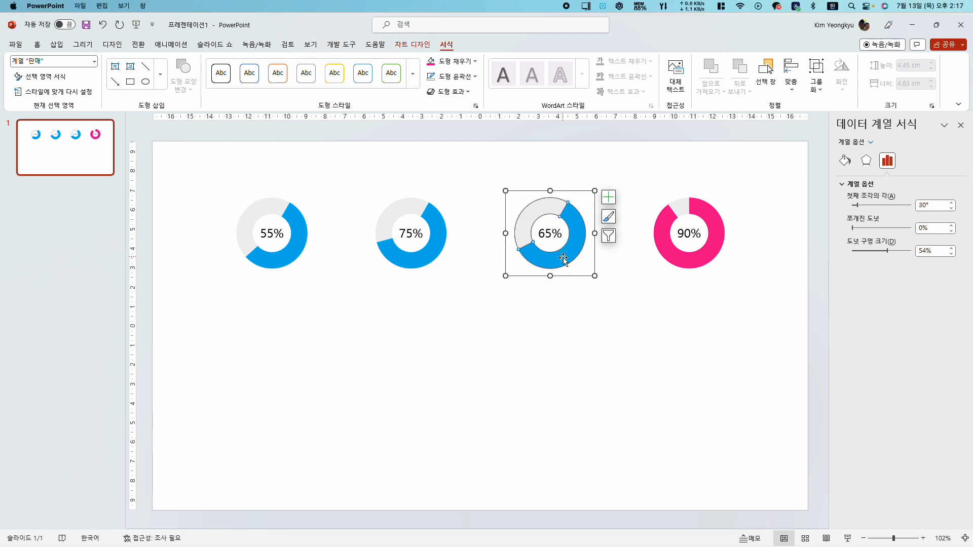
left_click(560, 258)
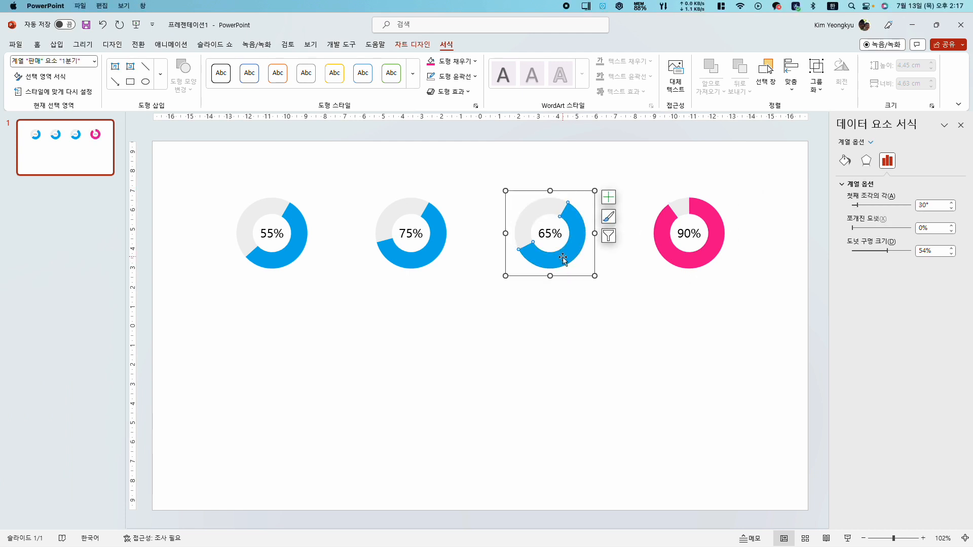
left_click(479, 64)
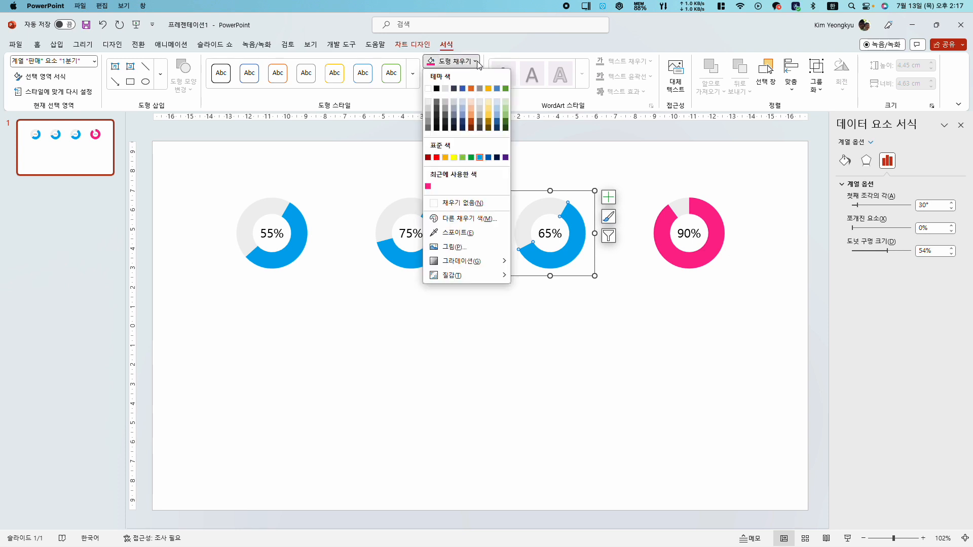
left_click(481, 222)
left_click(424, 190)
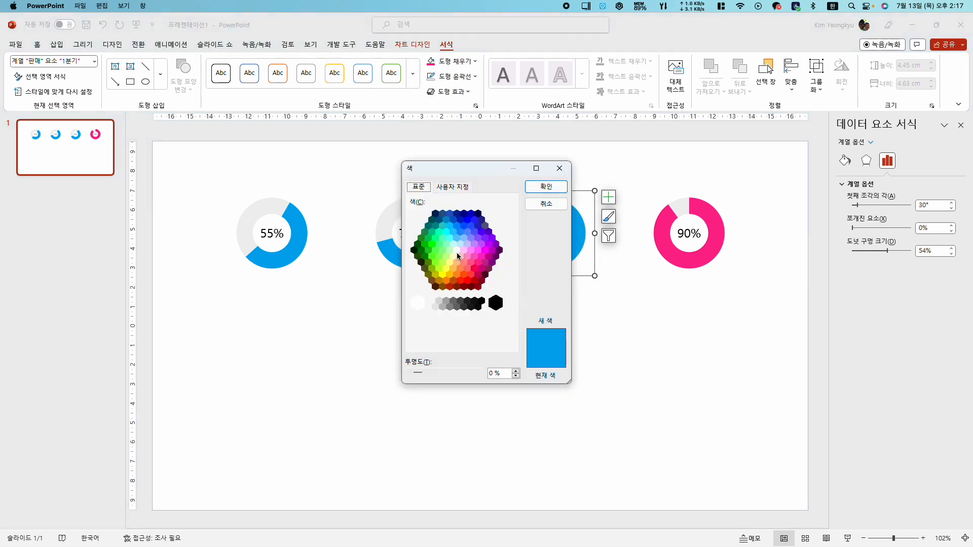
left_click(457, 275)
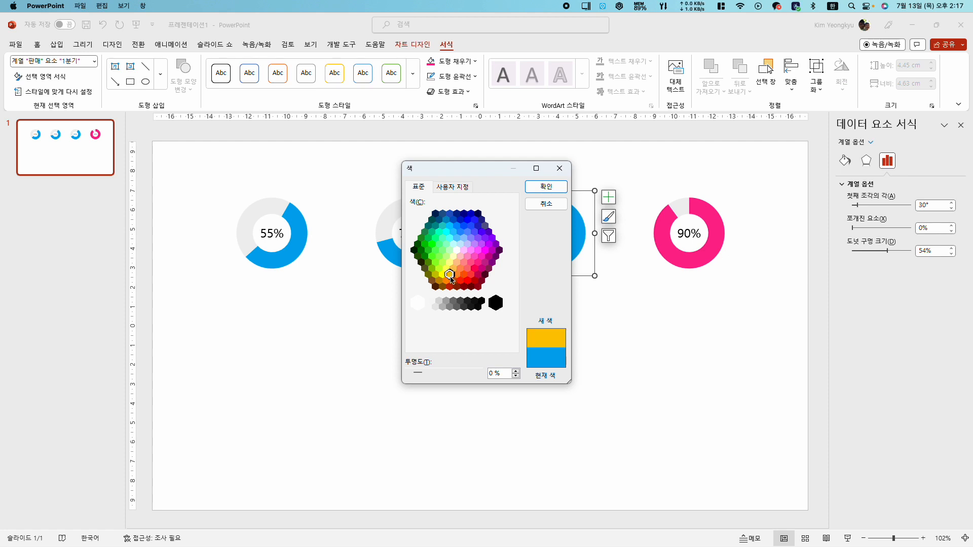
left_click(546, 187)
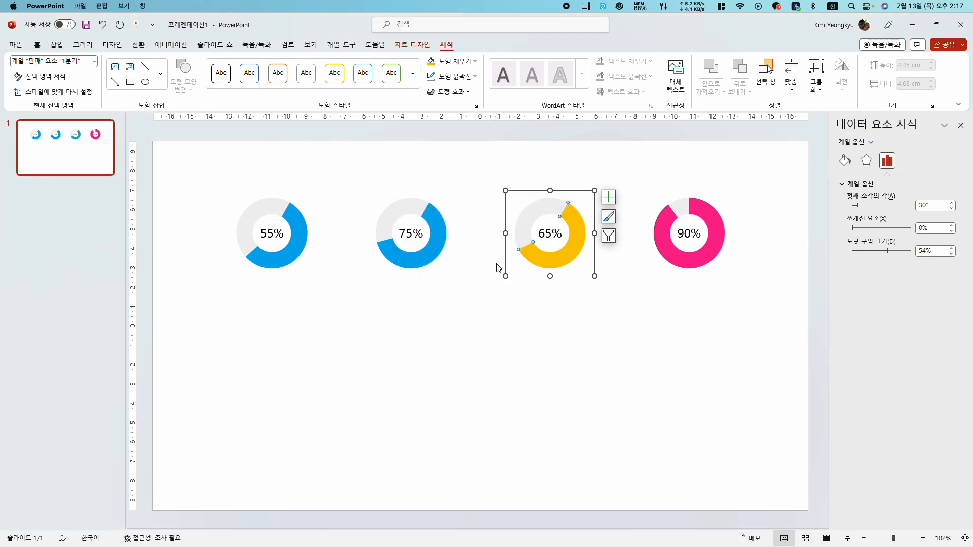
- Fill the 75% slice of the second doughnut chart with standard green and deselect the chart
left_click(422, 269)
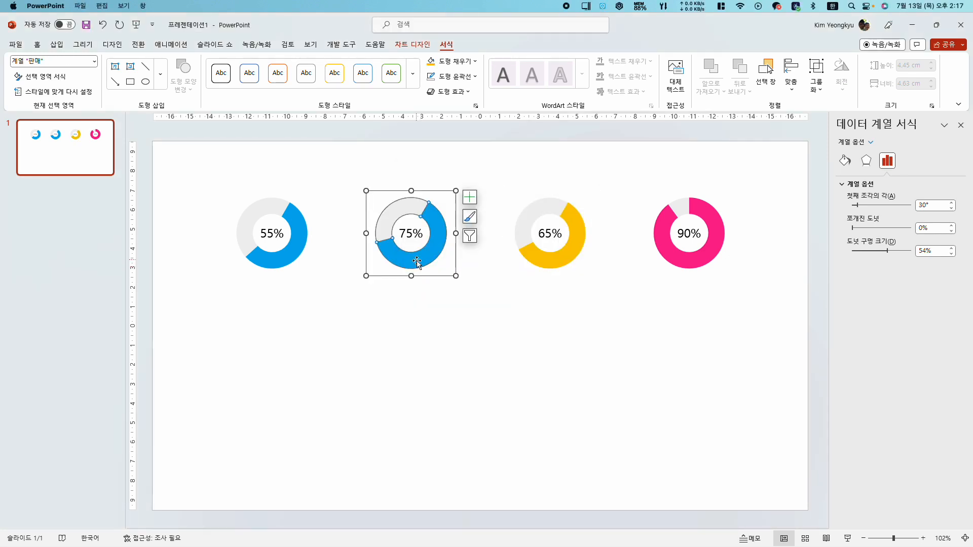
left_click(422, 269)
left_click(474, 65)
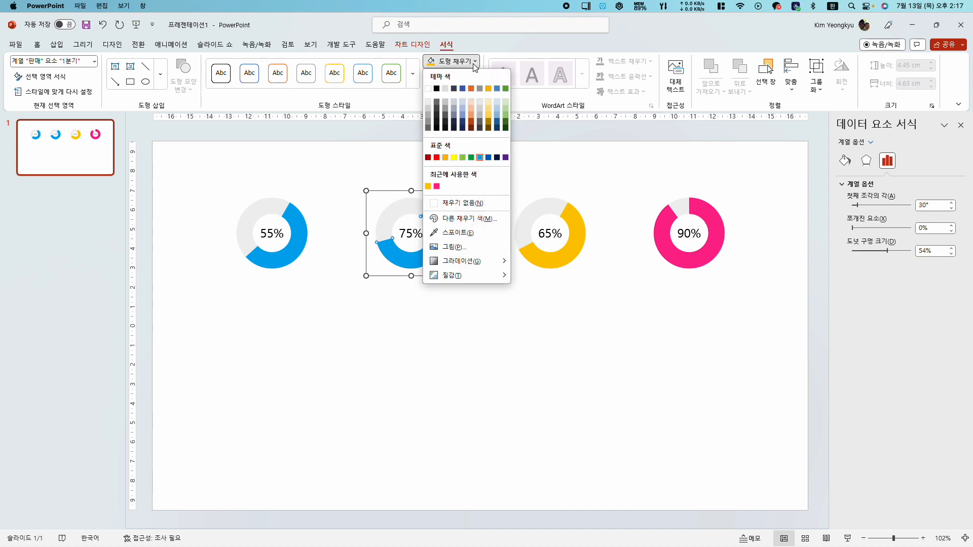
left_click(471, 158)
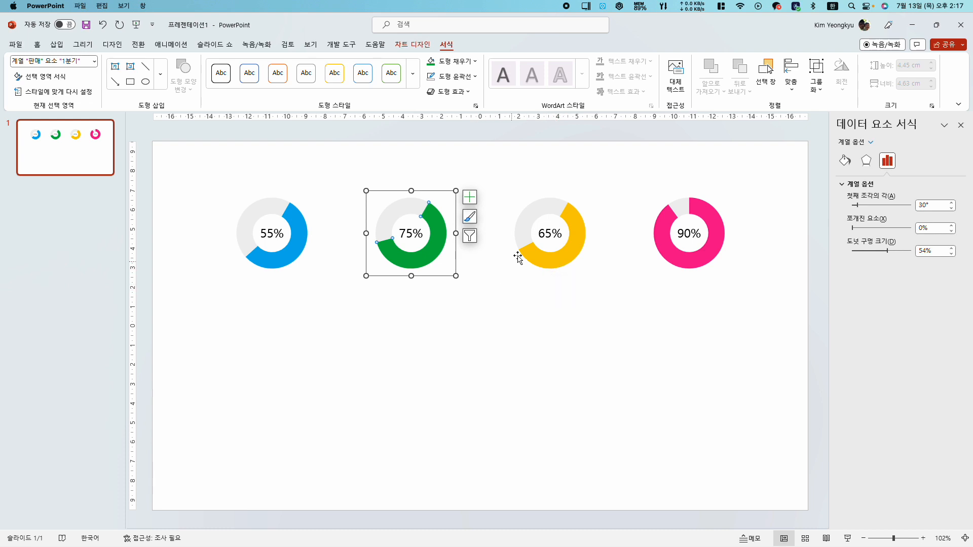
left_click(477, 62)
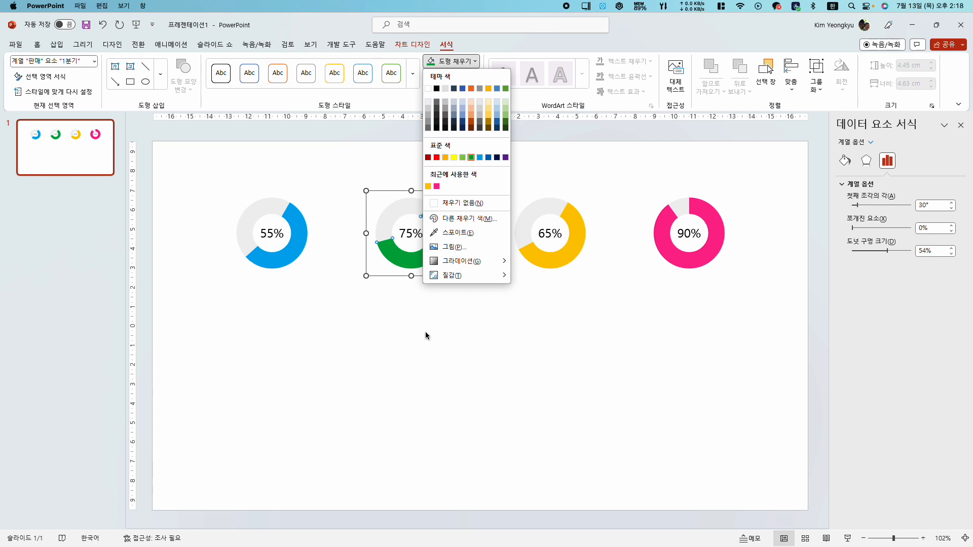
left_click(345, 346)
left_click(346, 329)
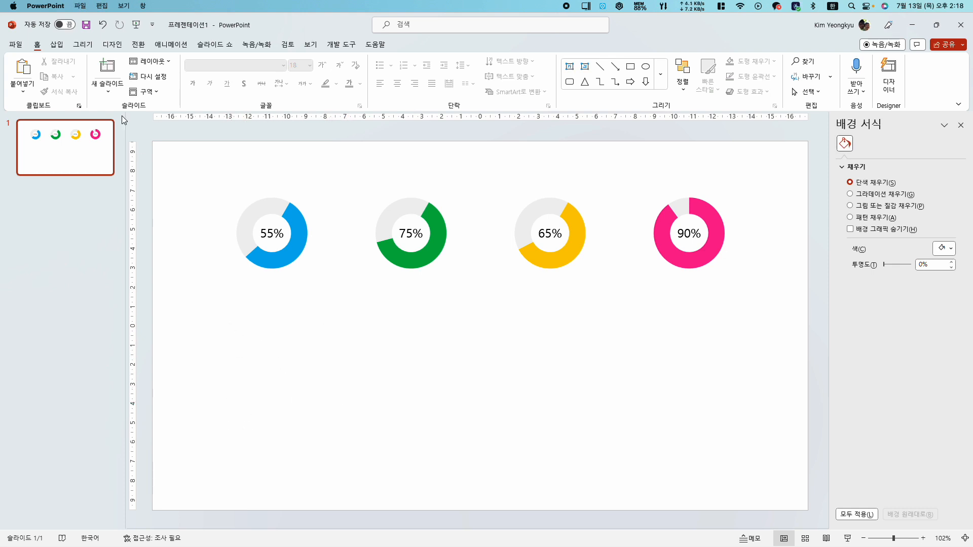
- Draw a rounded rectangle about 10.74 cm high and 5.63 cm wide, centered directly below the 55% doughnut chart
left_click(56, 44)
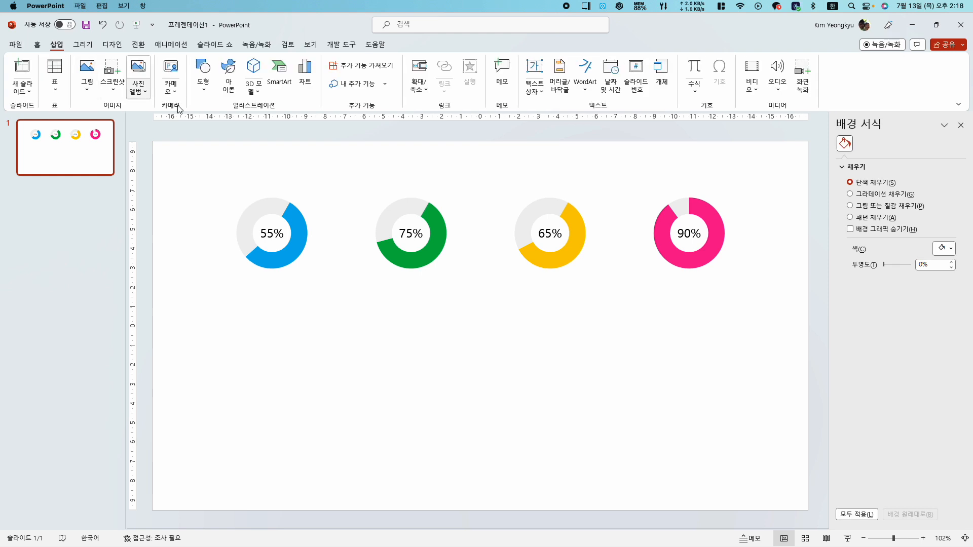
left_click(205, 90)
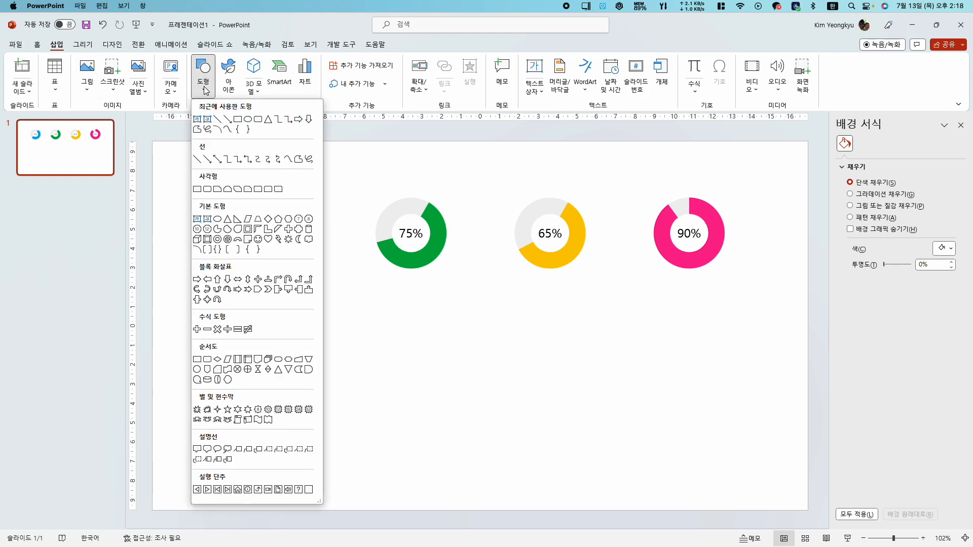
left_click(207, 189)
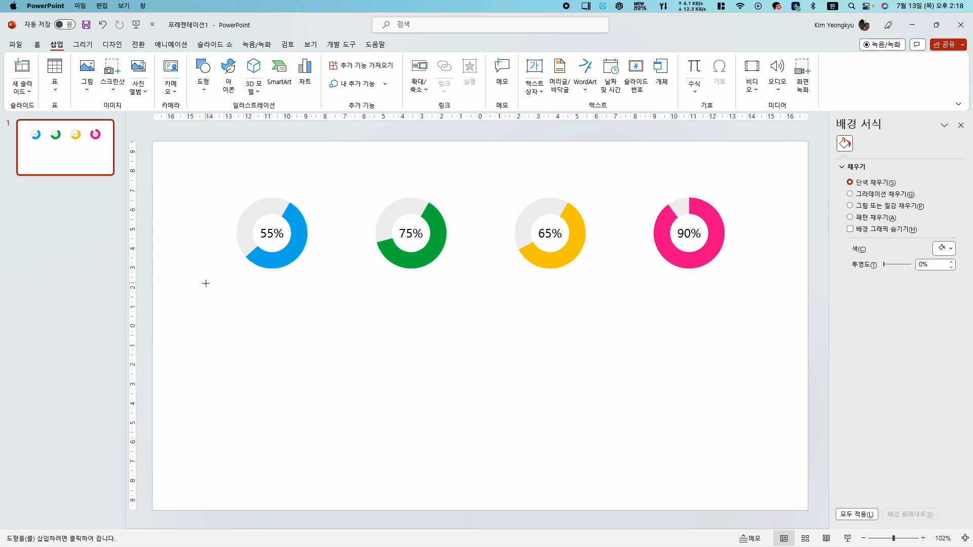
left_click_drag(214, 278, 312, 491)
left_click_drag(258, 387, 277, 386)
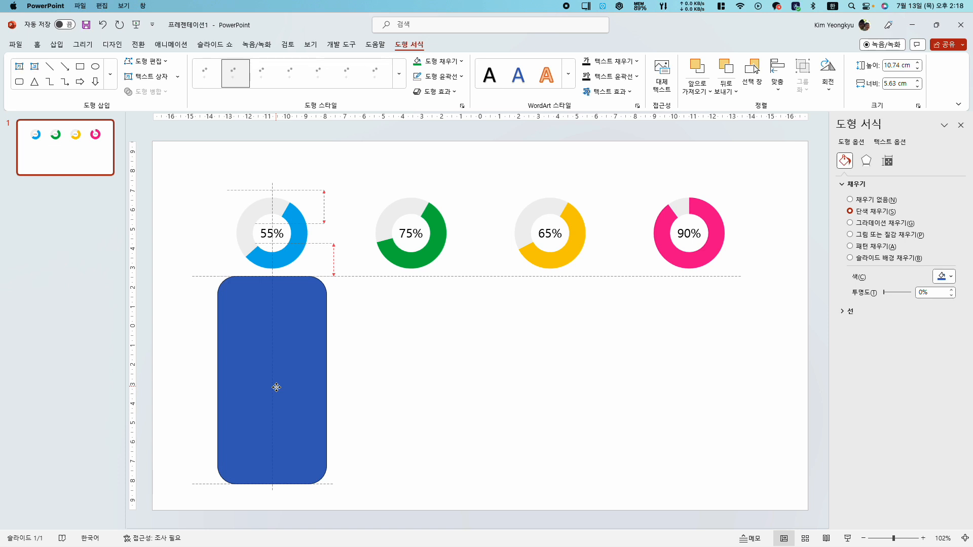
left_click_drag(276, 387, 275, 387)
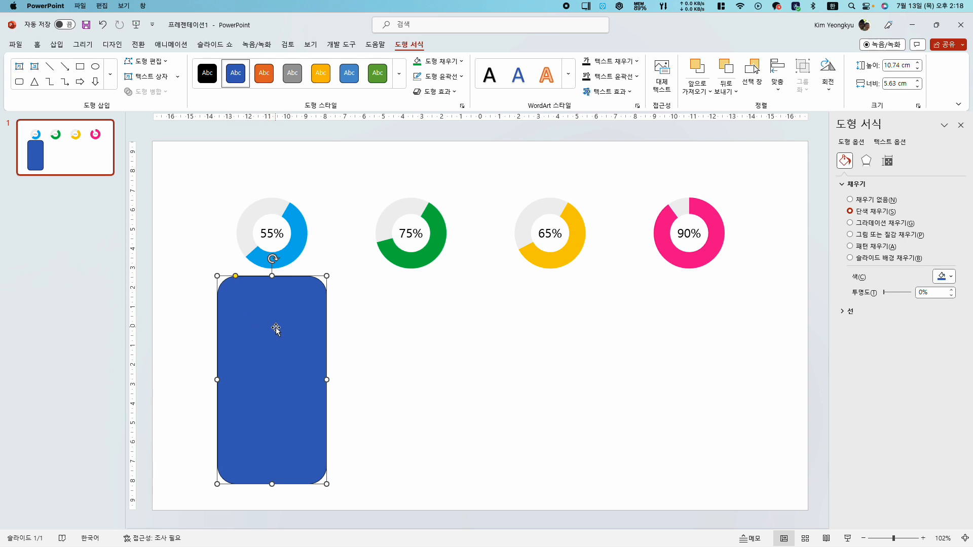
- Give the rounded rectangle a standard light blue fill and a matching light blue outline 3 pt thick
left_click(462, 61)
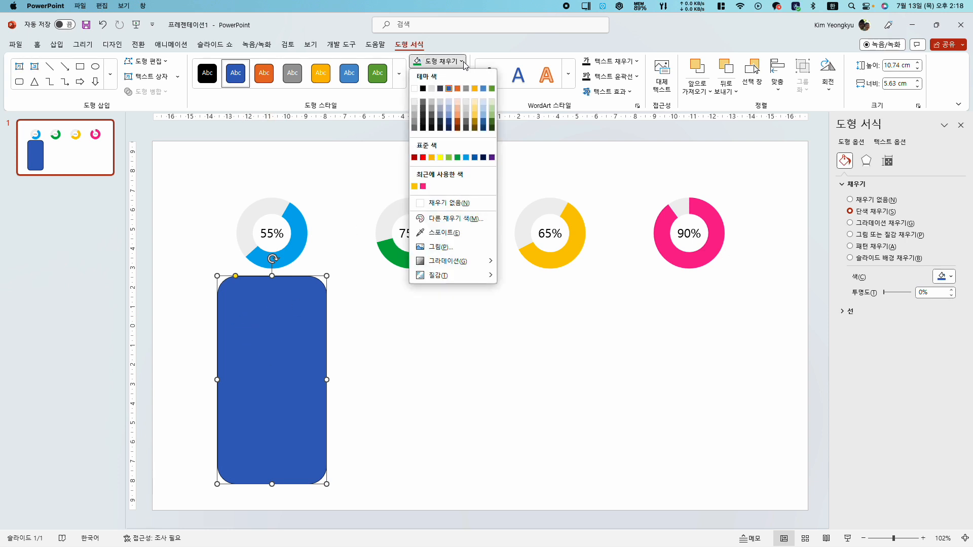
left_click(466, 158)
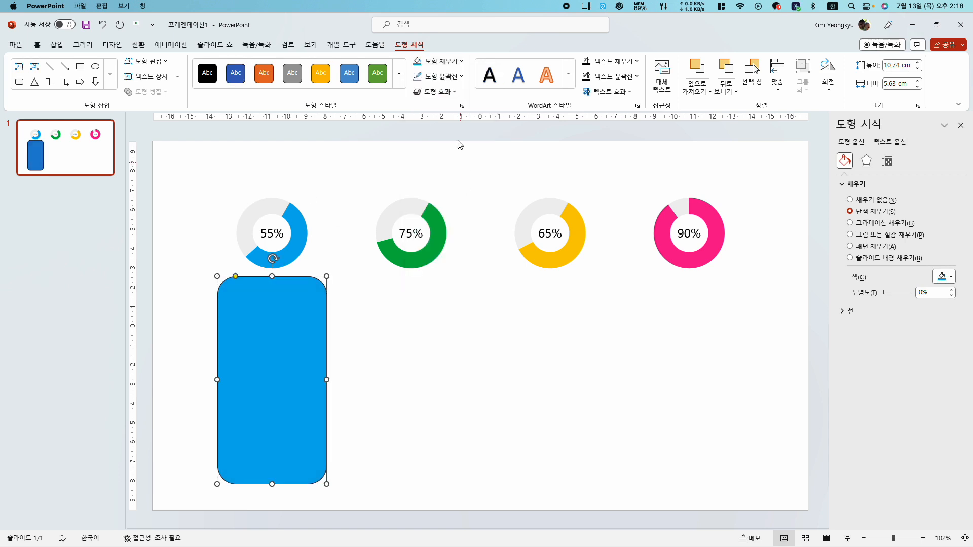
left_click(462, 77)
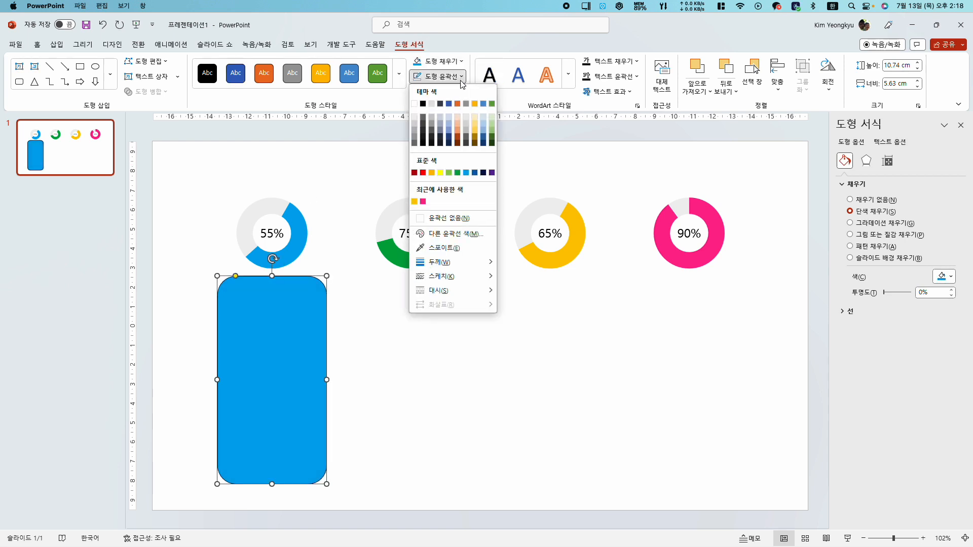
left_click(470, 175)
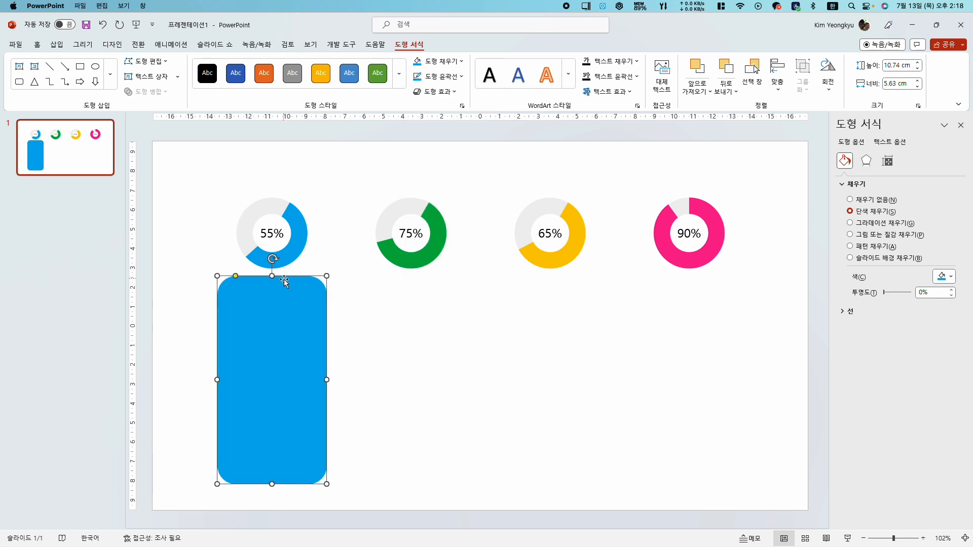
left_click(462, 77)
mouse_move(446, 261)
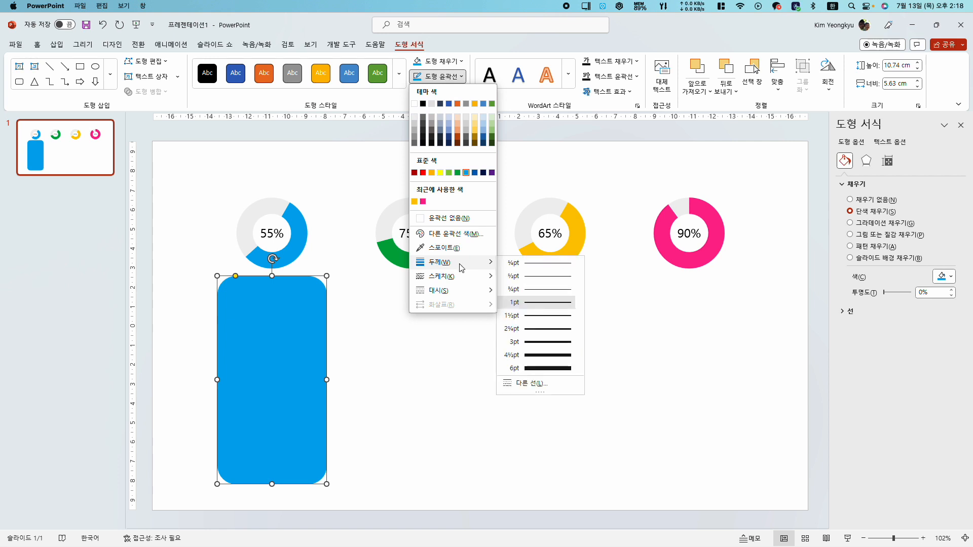
left_click(541, 343)
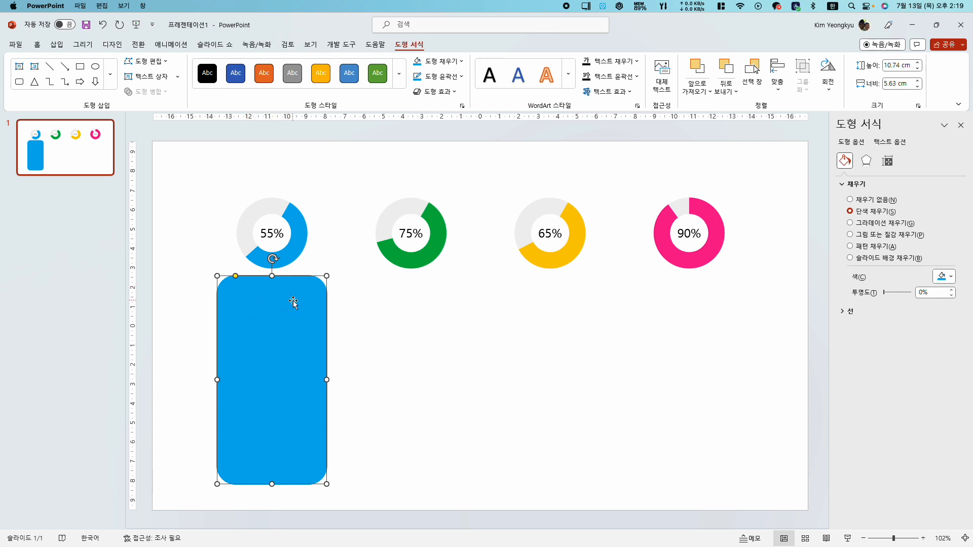
- Lighten the rounded rectangle's fill to the very pale blue #EFFBFF (RGB 239, 251, 255) as a custom color
left_click(461, 61)
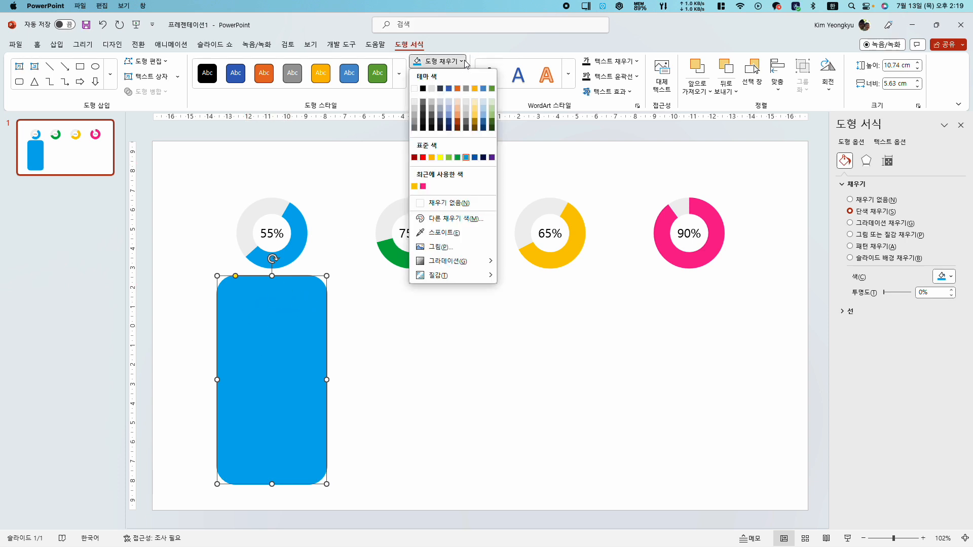
left_click(447, 218)
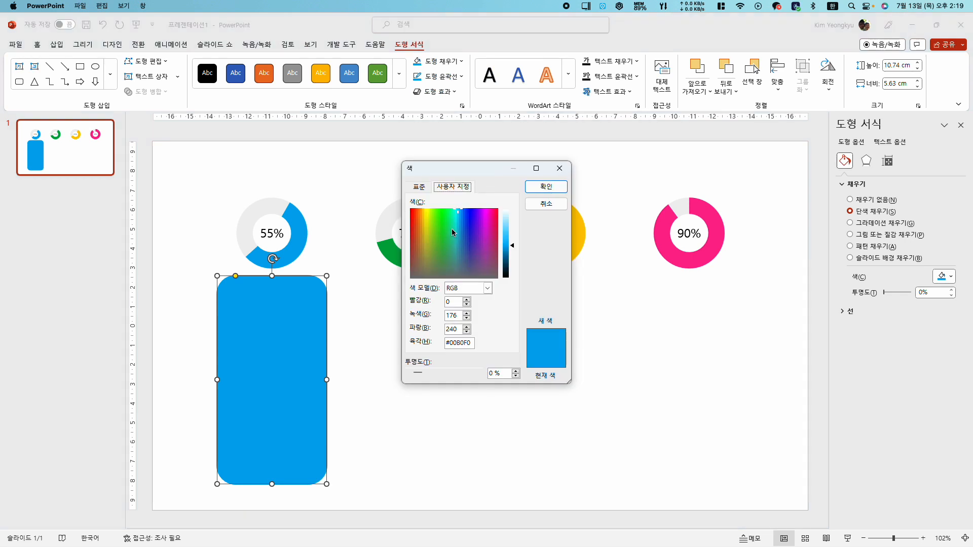
left_click_drag(459, 172, 391, 286)
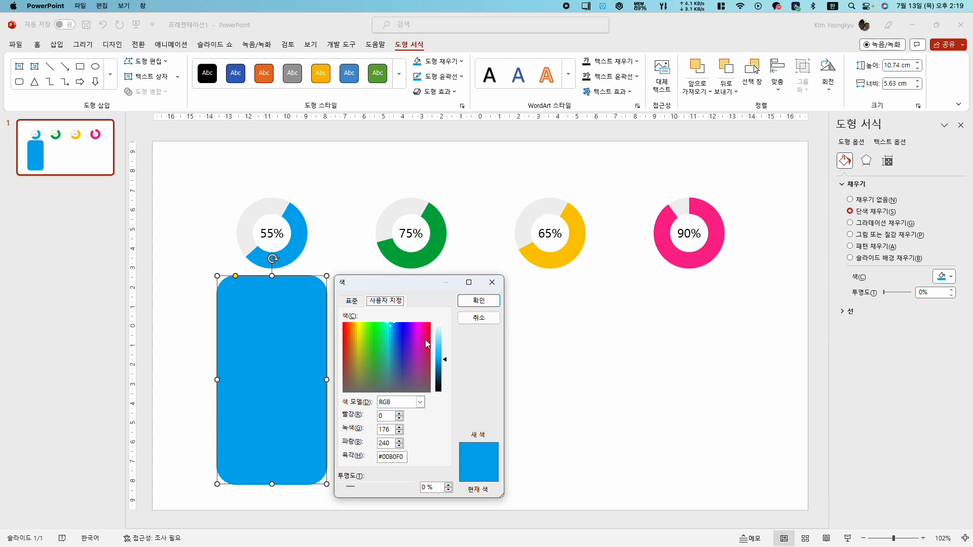
left_click_drag(448, 361, 448, 331)
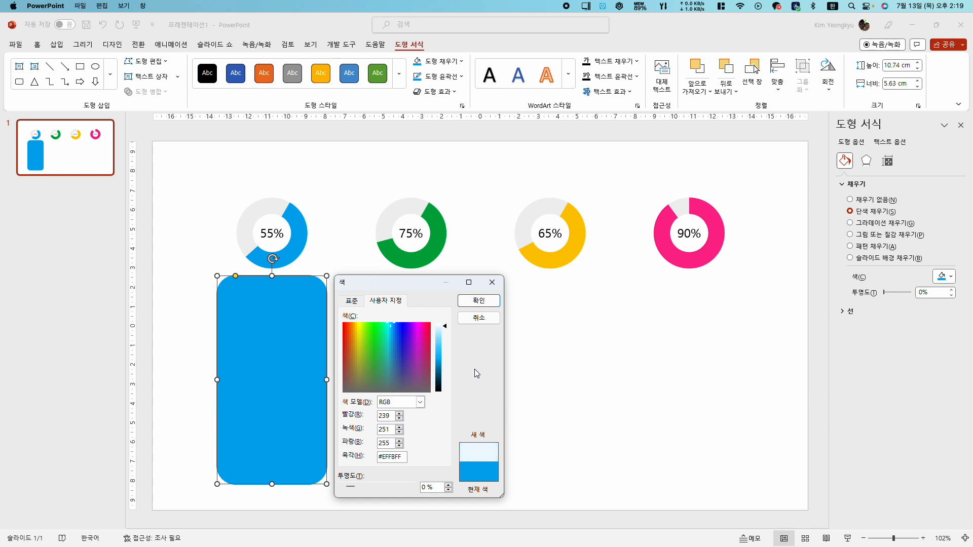
left_click(479, 301)
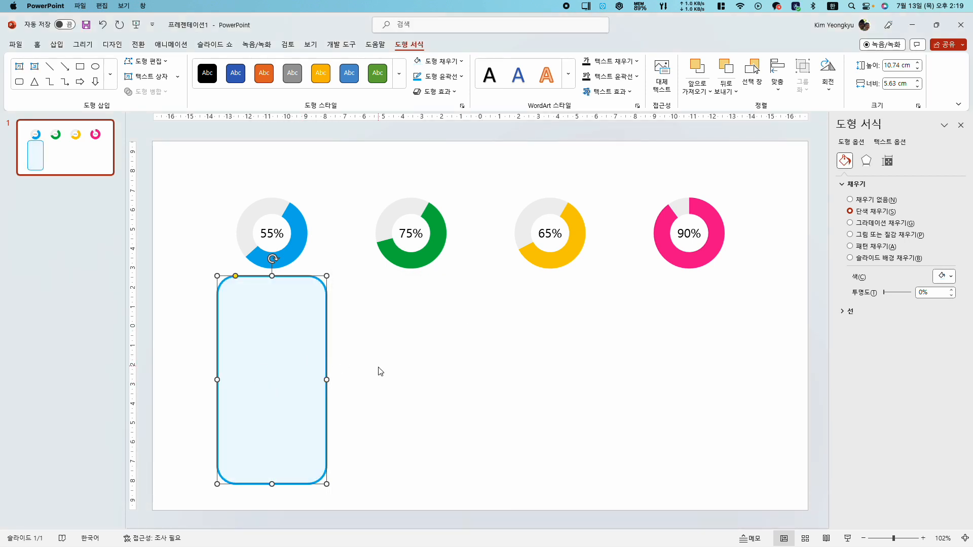
- Insert a text box containing the letter "P" in the empty area beside the rounded rectangle and select the box
left_click(395, 388)
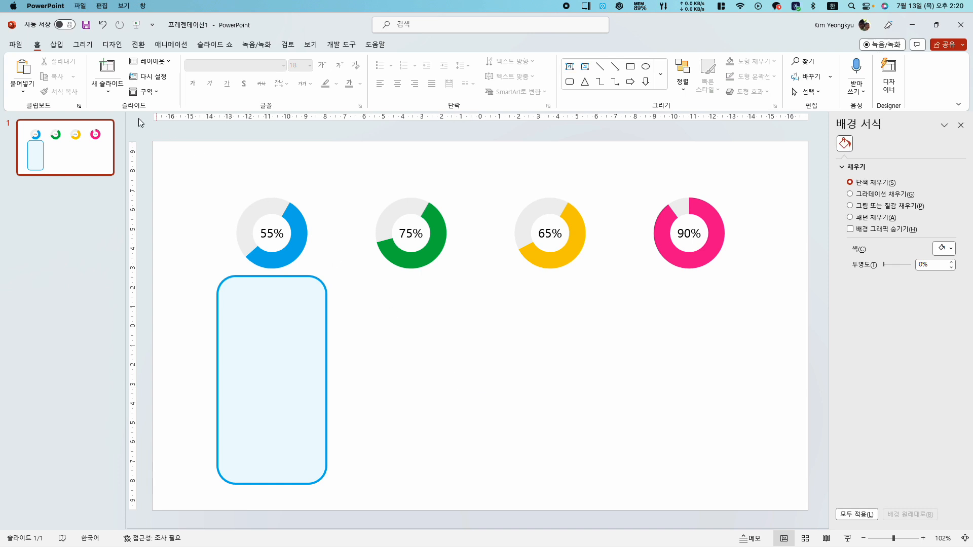
left_click(56, 45)
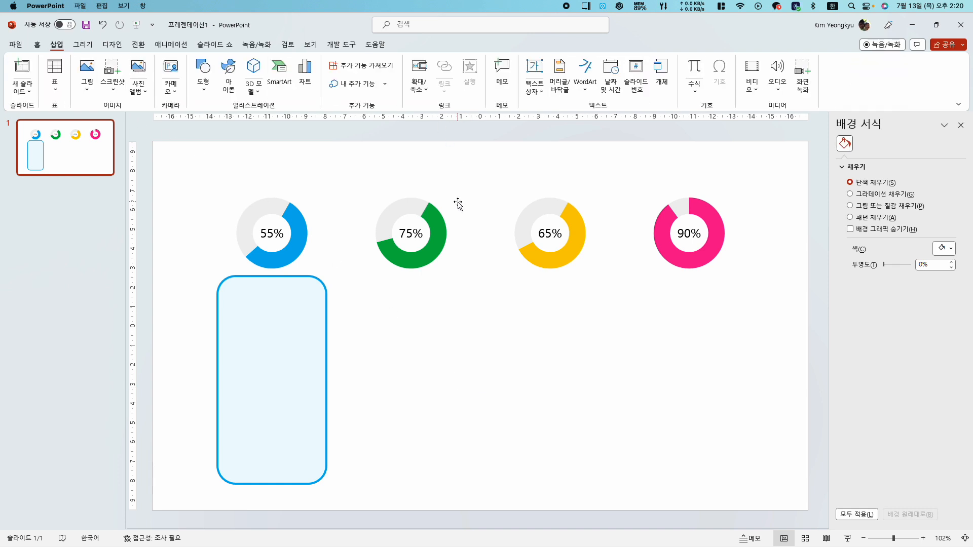
left_click(534, 76)
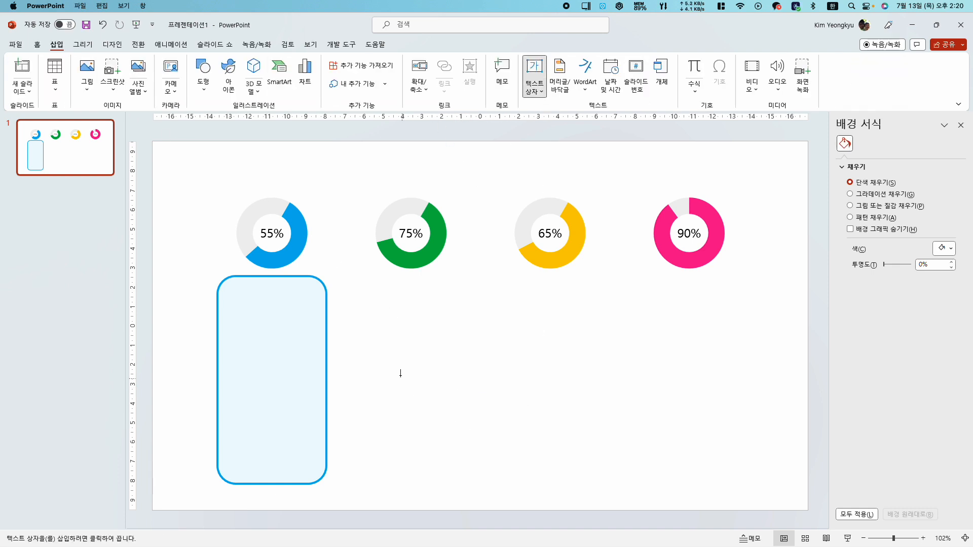
left_click(382, 343)
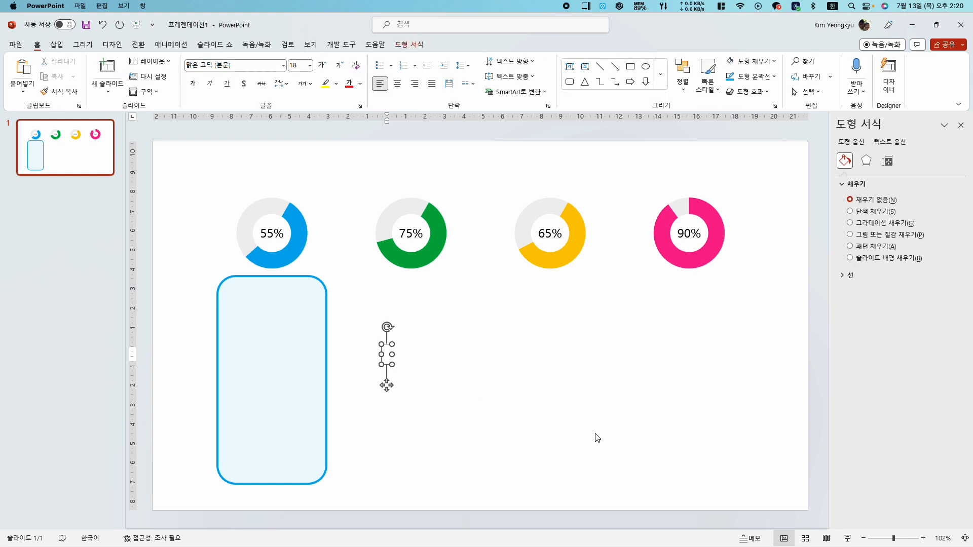
type("P")
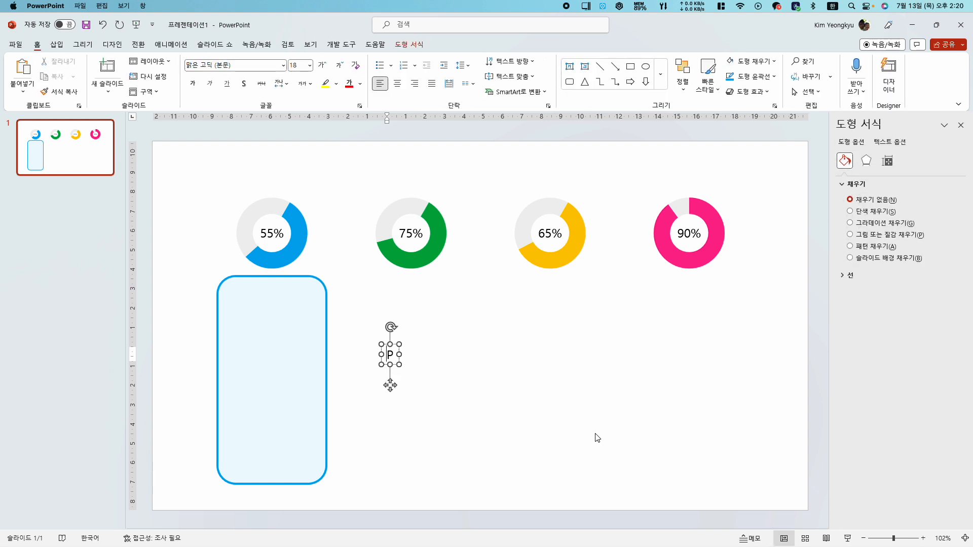
left_click(399, 344)
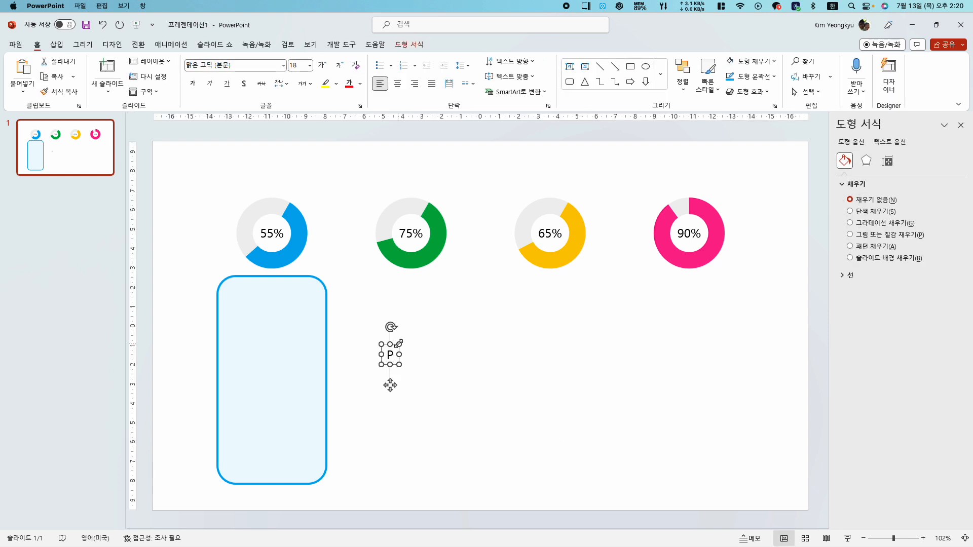
- Format the letter "P" in bold Arial Black and enlarge it to 138 pt
left_click(282, 65)
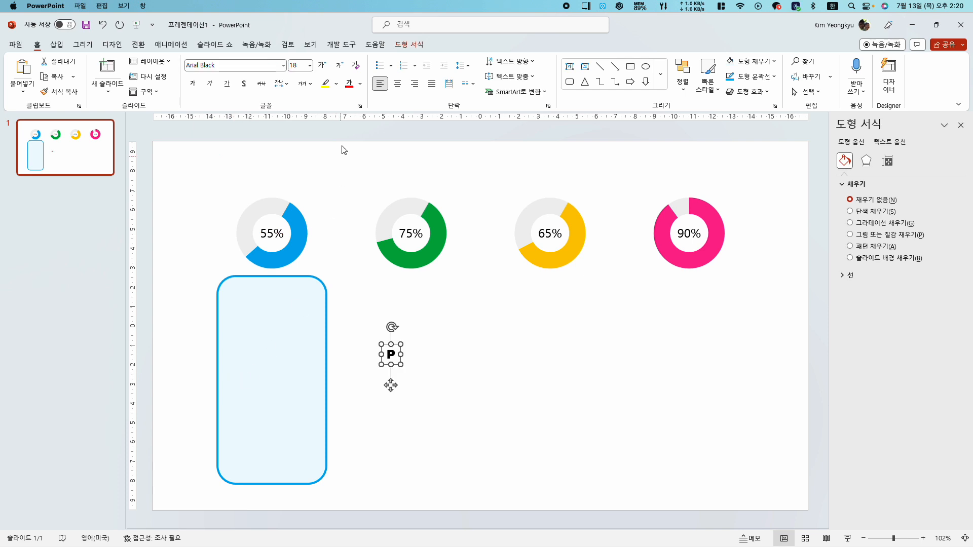
left_click(193, 84)
left_click(326, 68)
left_click(325, 69)
left_click(325, 69)
left_click(325, 69)
left_click(326, 69)
left_click(326, 69)
left_click(325, 69)
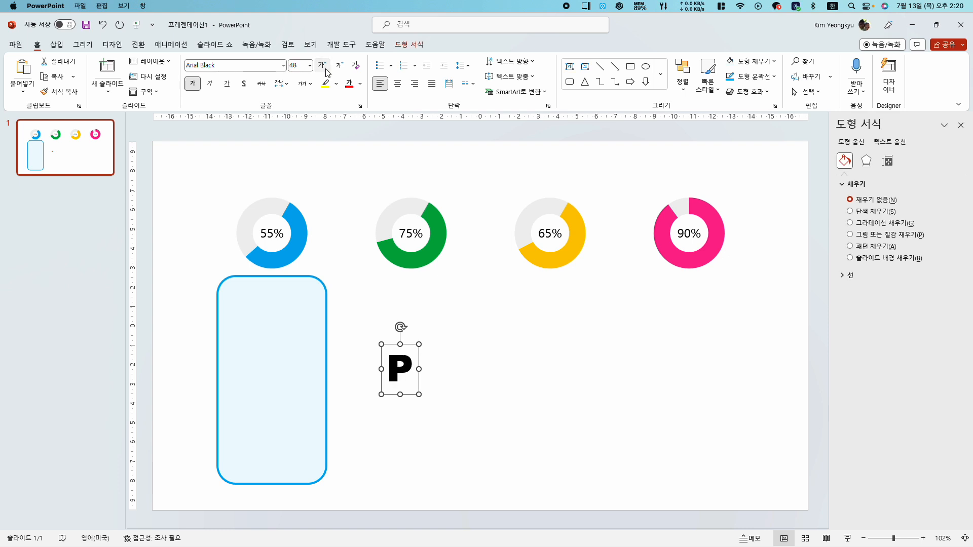
left_click(326, 69)
left_click(325, 69)
left_click(326, 69)
left_click(325, 69)
left_click(325, 68)
left_click(325, 69)
left_click(326, 69)
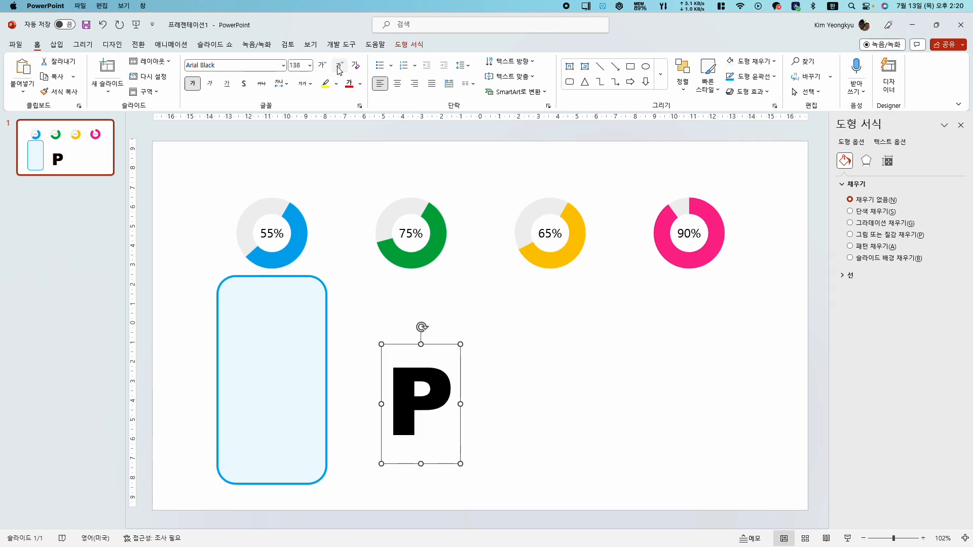
- Move the "P" text box to the middle of the rounded rectangle and center-align its text
left_click_drag(460, 359, 311, 340)
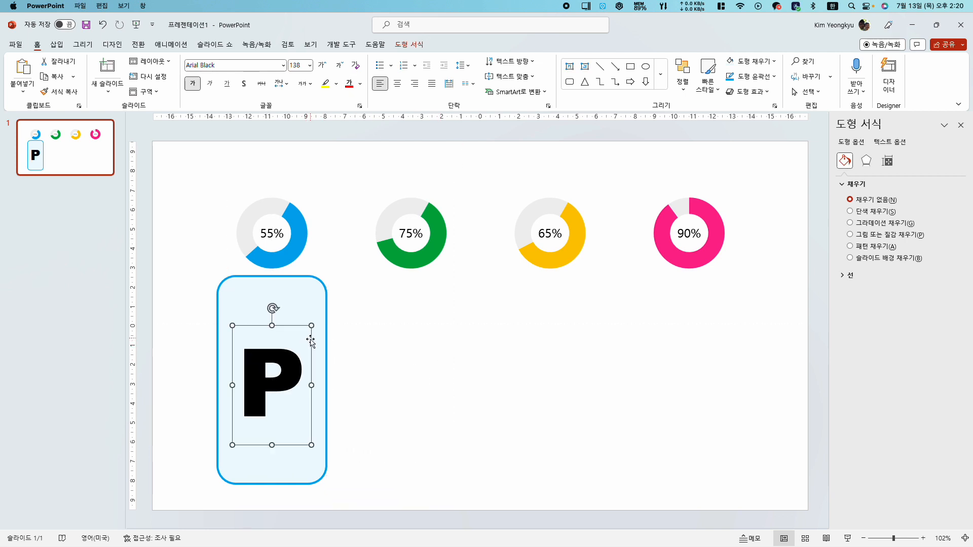
key("ctrl+e")
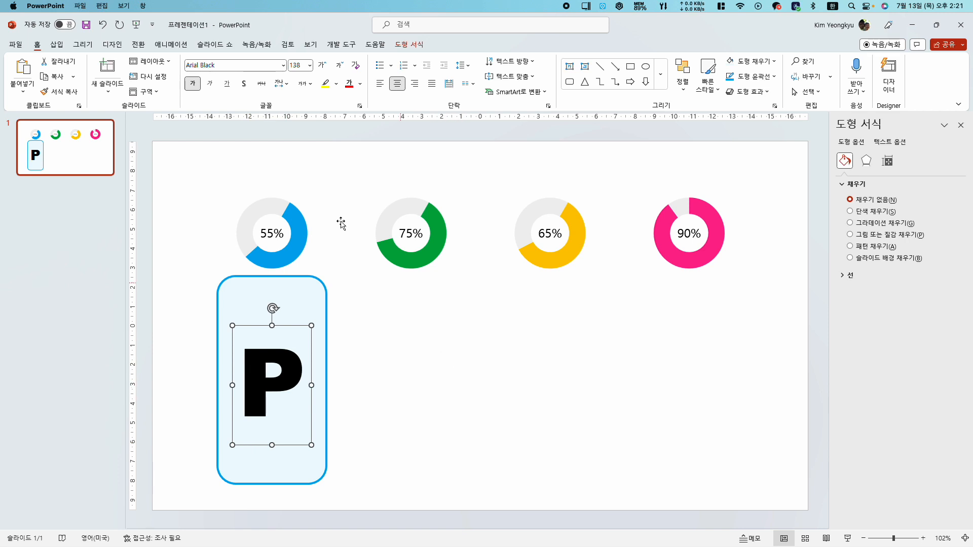
- Color the letter "P" with the blue sampled from the 55% chart, then lighten it to the custom color #C5F0FF (RGB 197, 240, 255)
left_click(360, 85)
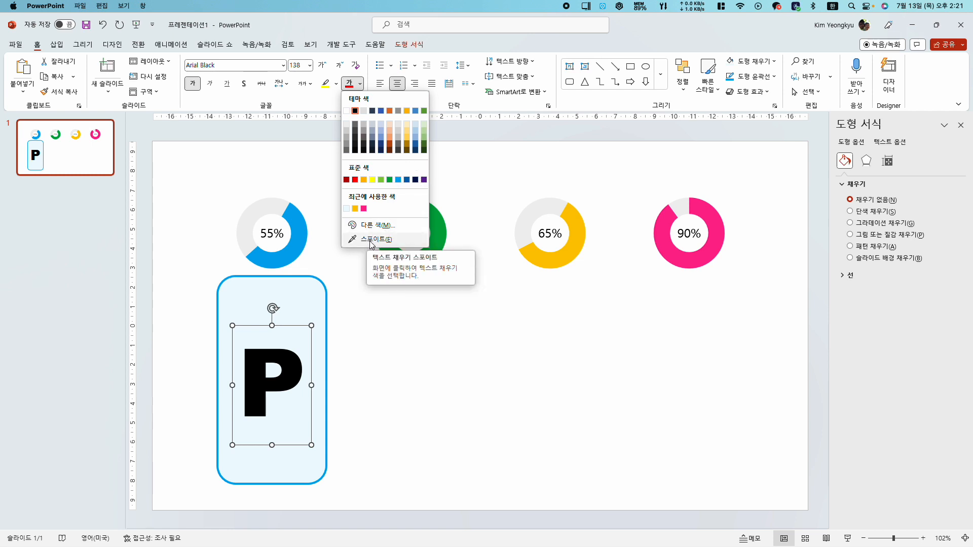
left_click(373, 240)
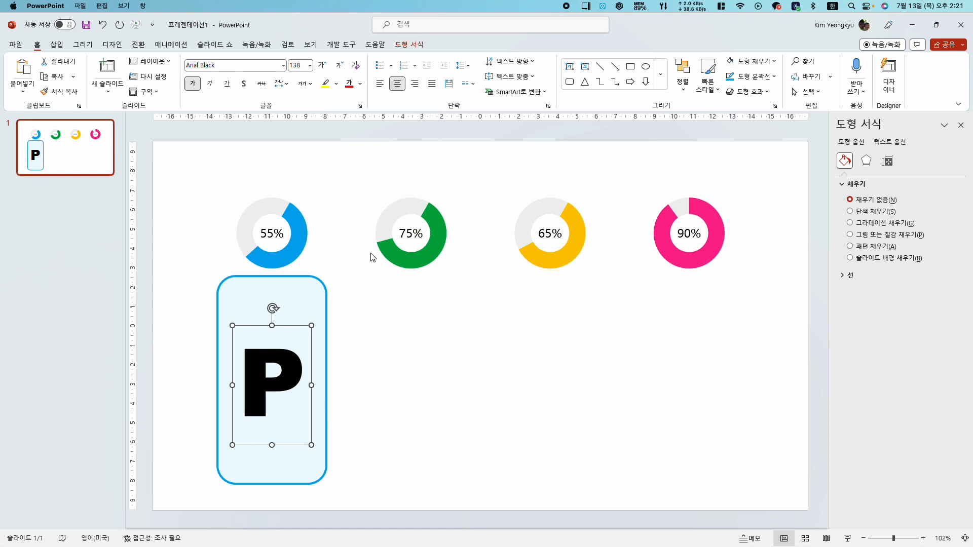
left_click(295, 251)
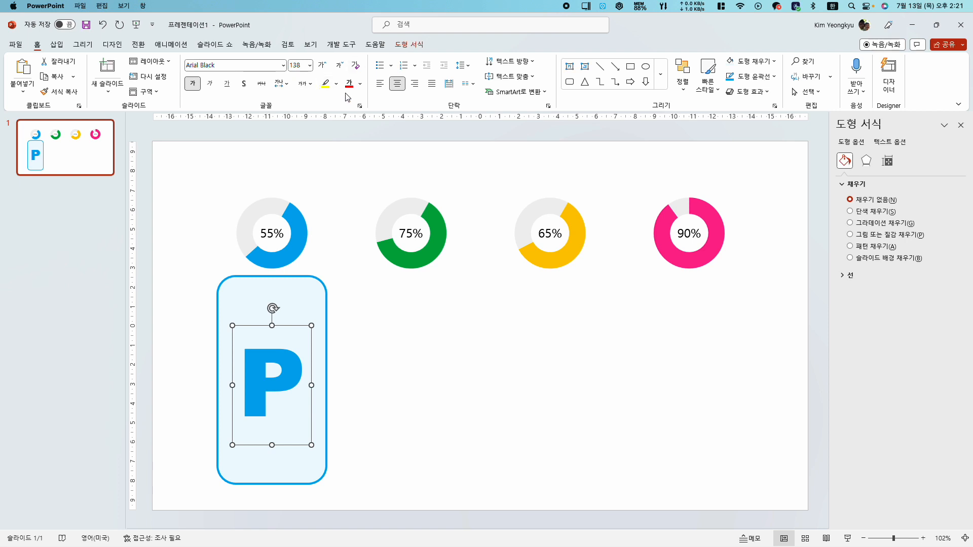
left_click(360, 84)
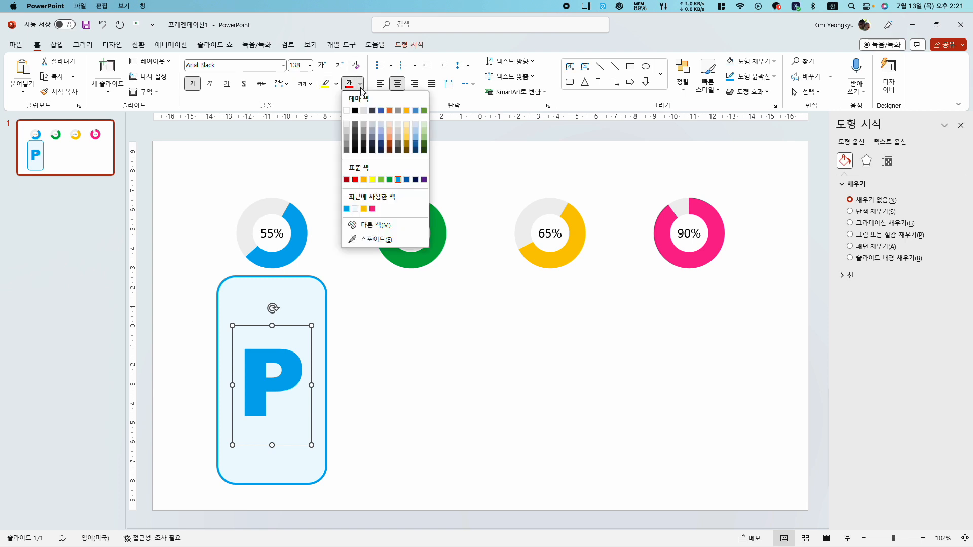
left_click(379, 225)
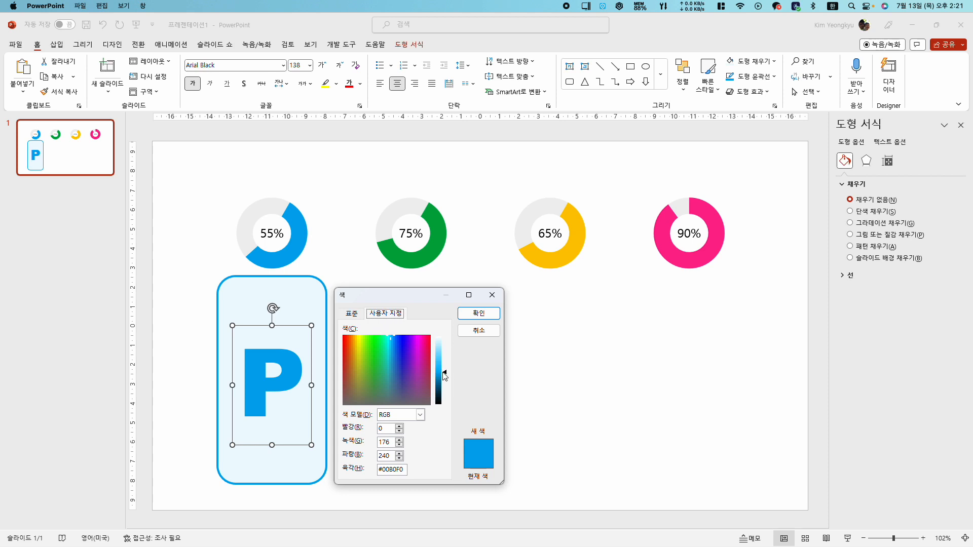
left_click_drag(445, 373, 452, 349)
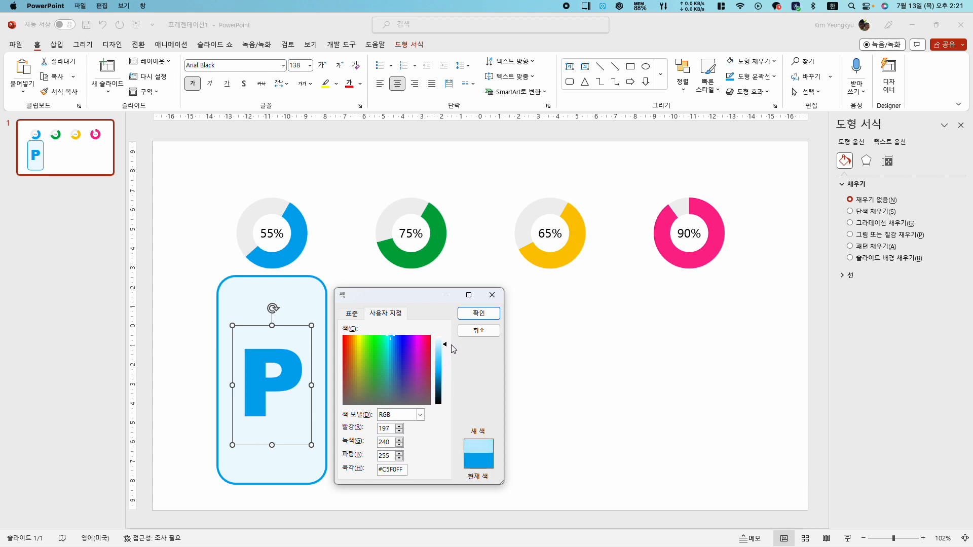
left_click(479, 312)
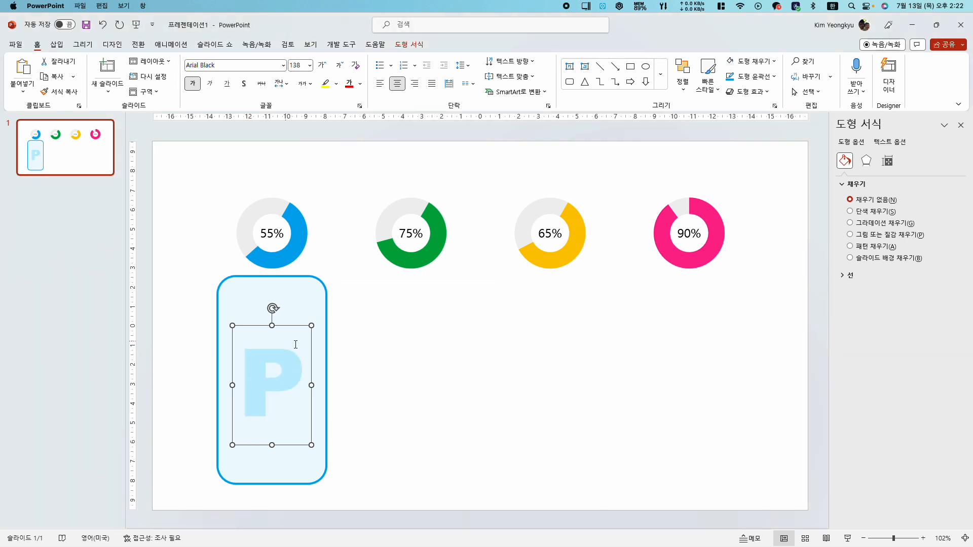
left_click(385, 397)
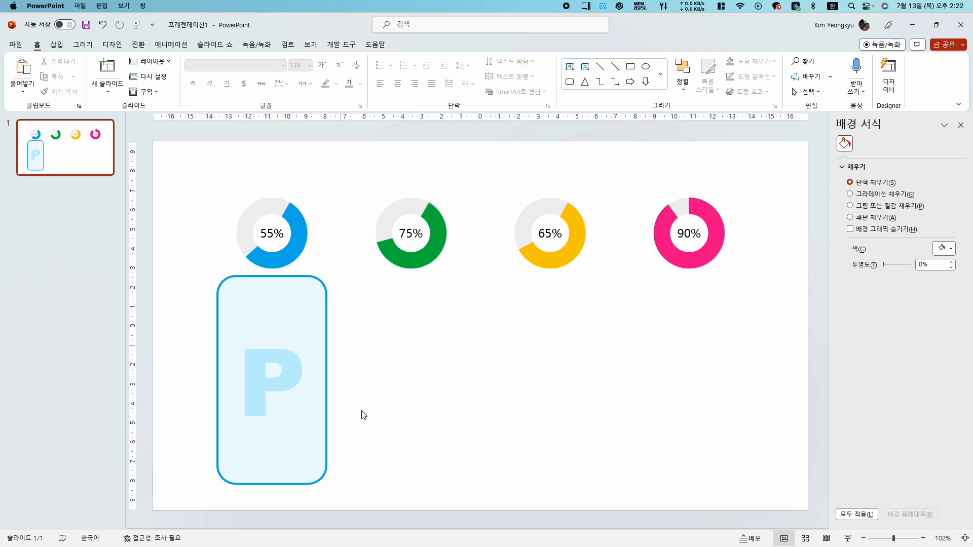
- Draw a text box over the letter "P", slightly narrower than the rounded rectangle, and set its font size to 14
left_click(57, 46)
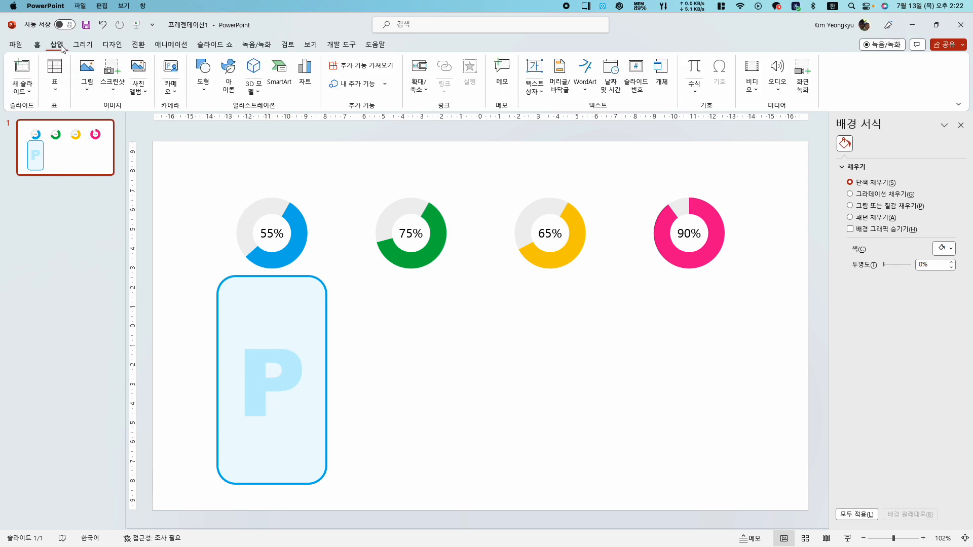
left_click(535, 71)
left_click_drag(229, 317, 316, 445)
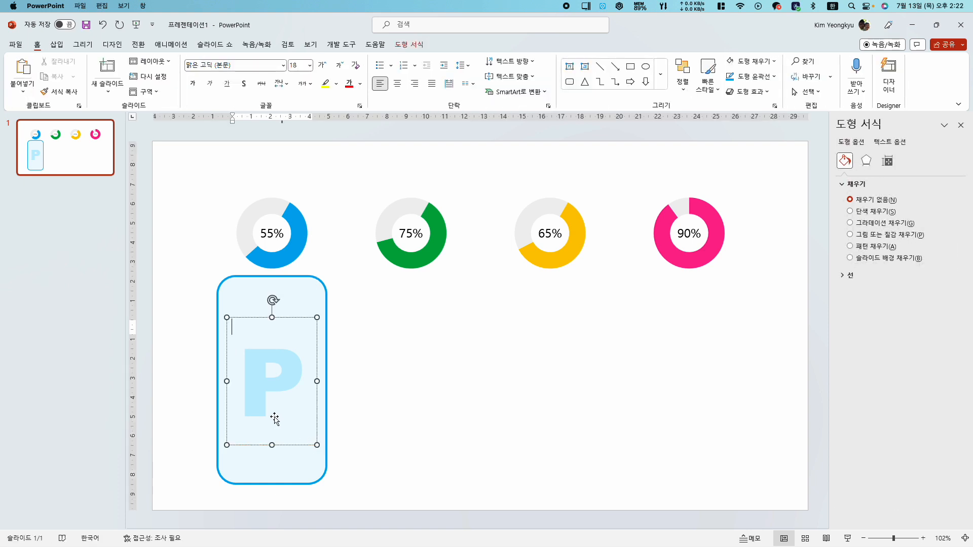
left_click(297, 68)
type("14")
key("Return")
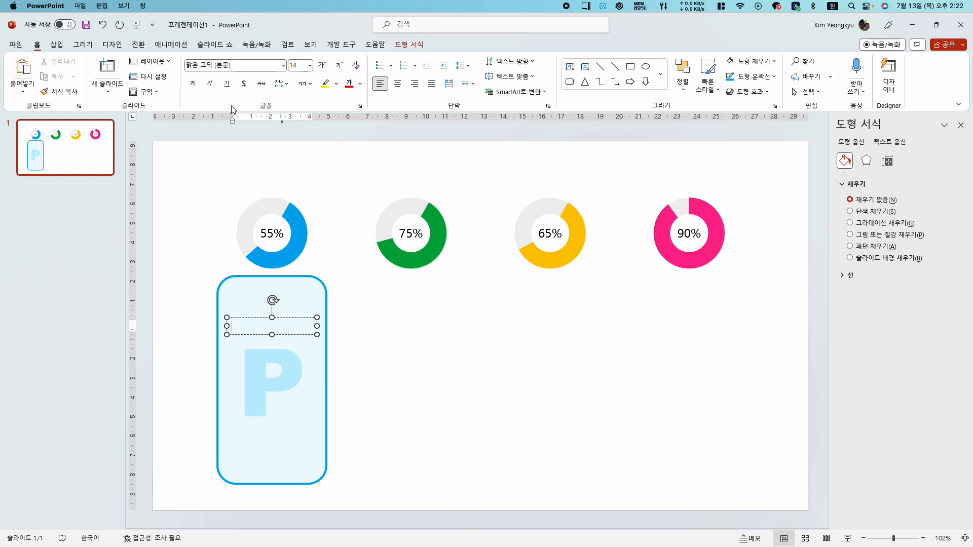
- Enter four lines in the new text box, each reading "Item"
type("ㅏ")
key("BackSpace")
type("I")
type("tem")
key("Return")
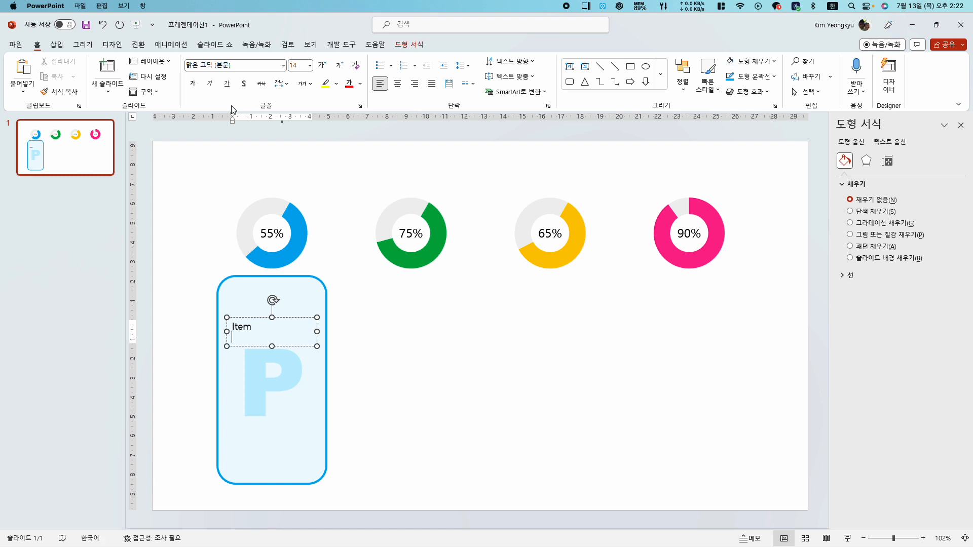
type("Item")
key("Return")
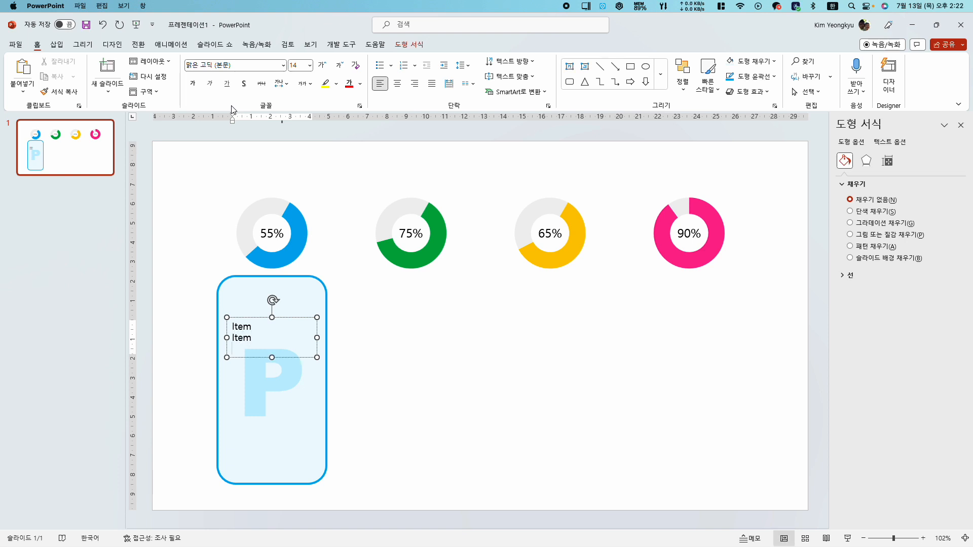
type("ITem")
key("Return")
type("Item")
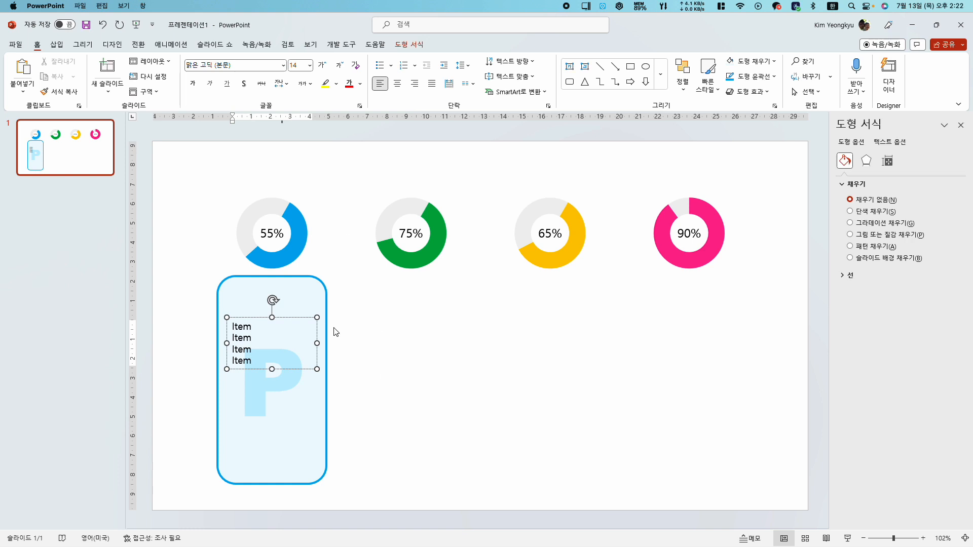
- Apply small filled round bullets to all four "Item" lines
left_click(317, 319)
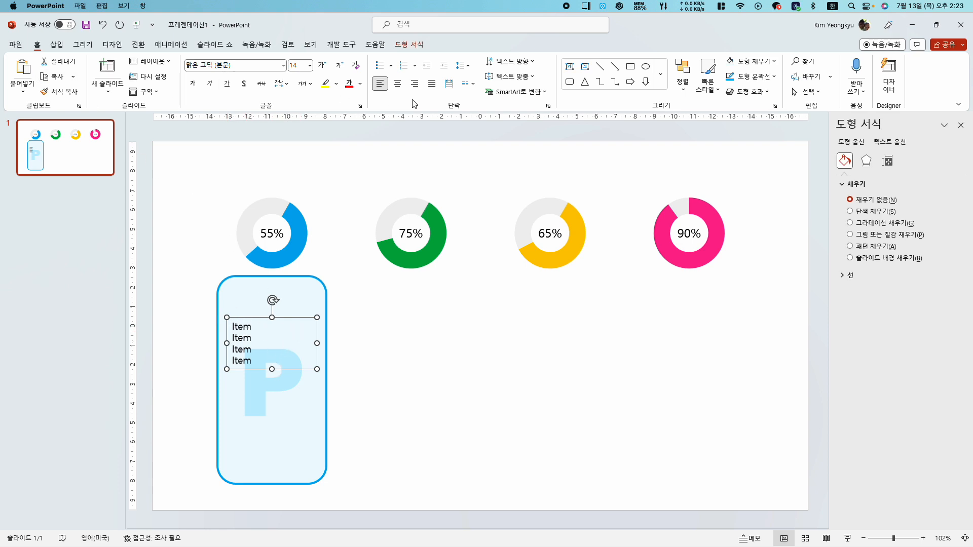
left_click(391, 65)
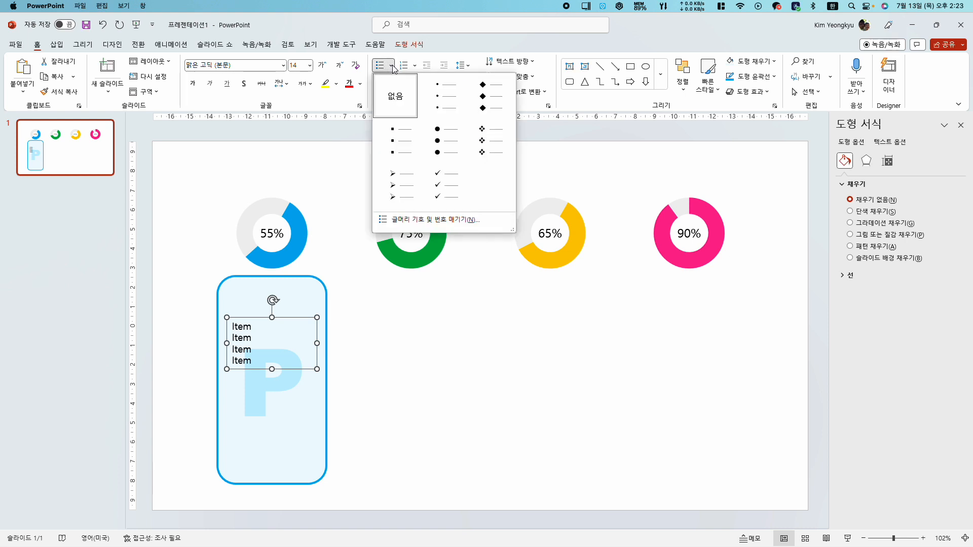
left_click(453, 104)
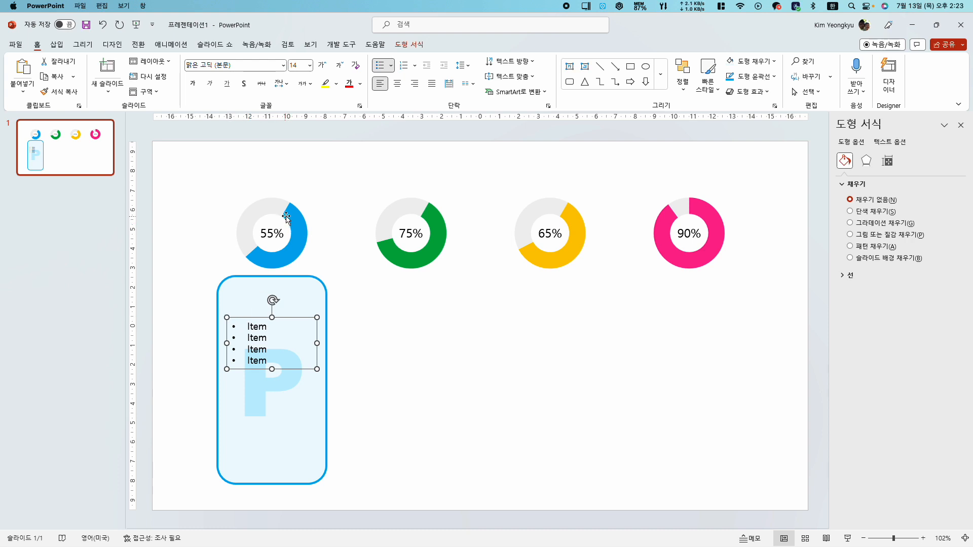
- Set the bulleted list's indent before text to 0.3 cm and its hanging indent to 0.3 cm
left_click(550, 107)
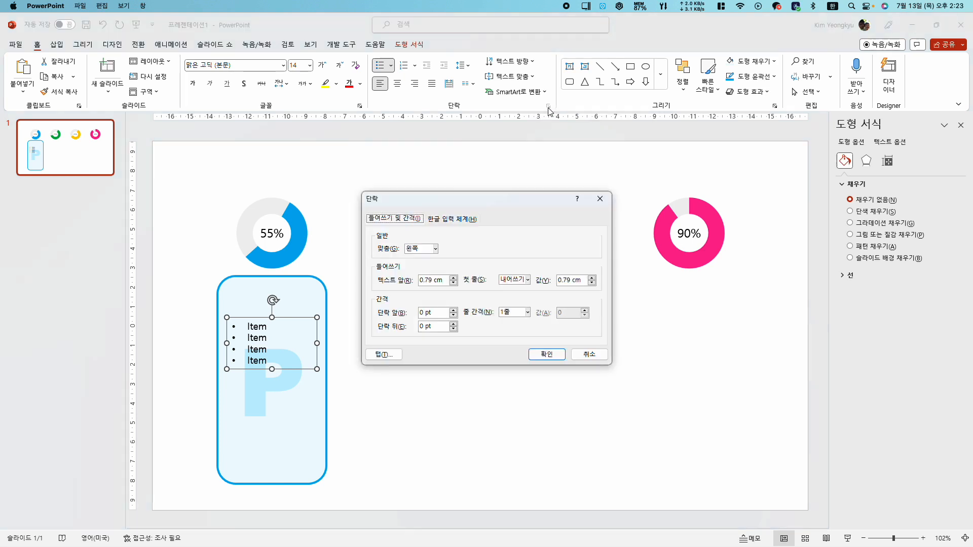
left_click_drag(439, 194, 391, 326)
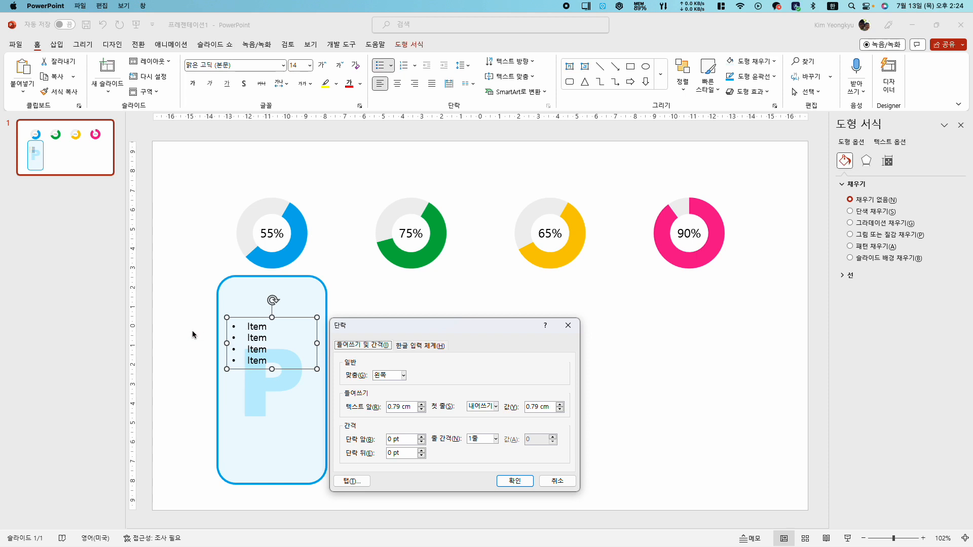
left_click(393, 407)
left_click_drag(393, 408, 398, 408)
type("3")
left_click(532, 407)
type("3")
- Set the list's line spacing to a multiple of 1.6 and apply the paragraph settings
left_click(495, 439)
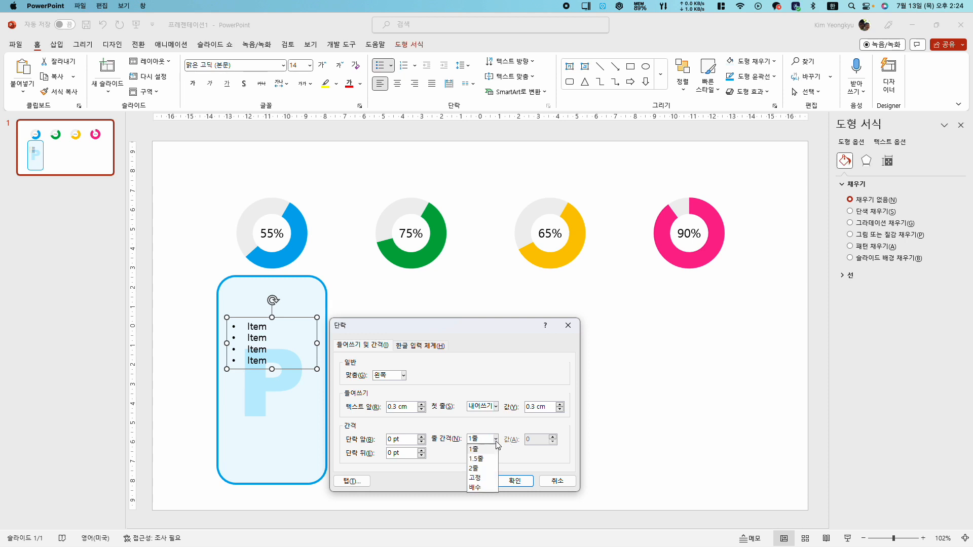
left_click(479, 487)
left_click(530, 440)
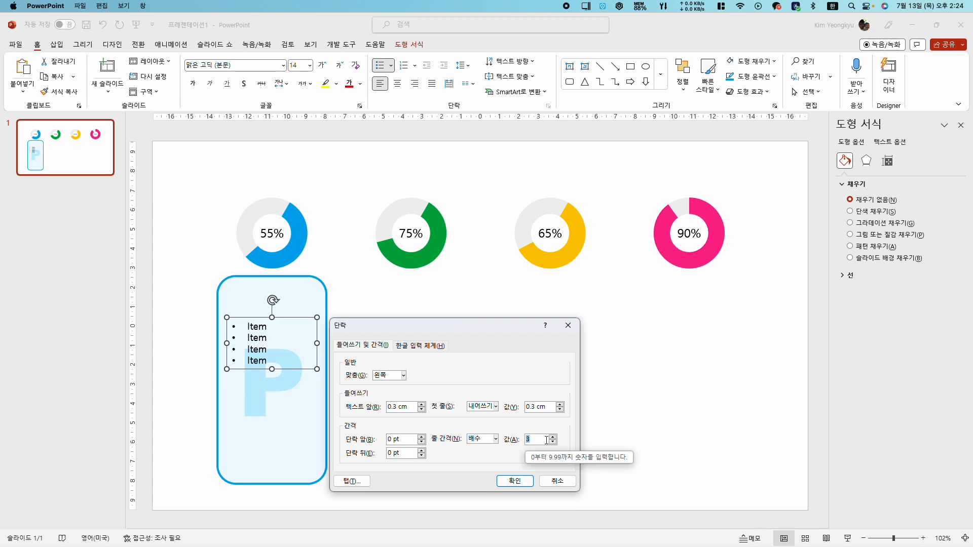
type("1.6")
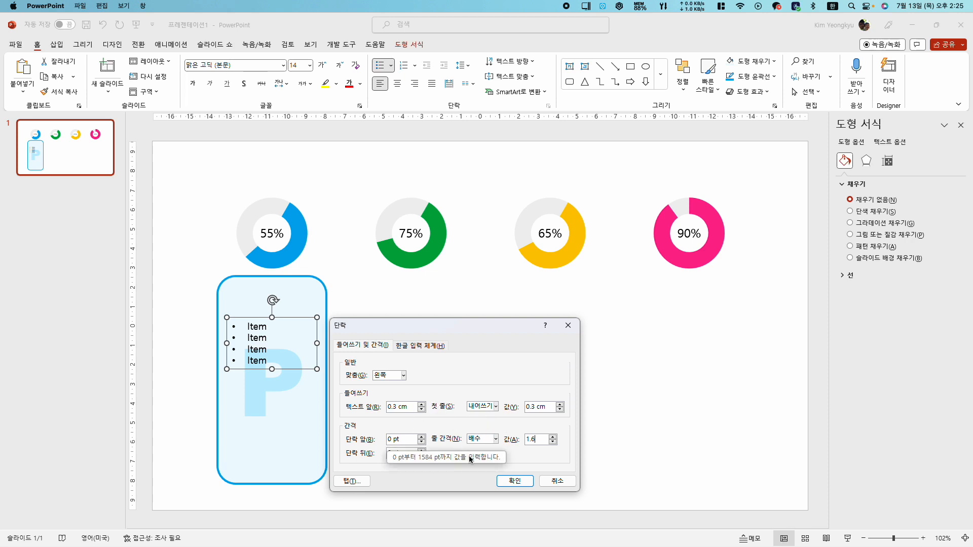
left_click(513, 482)
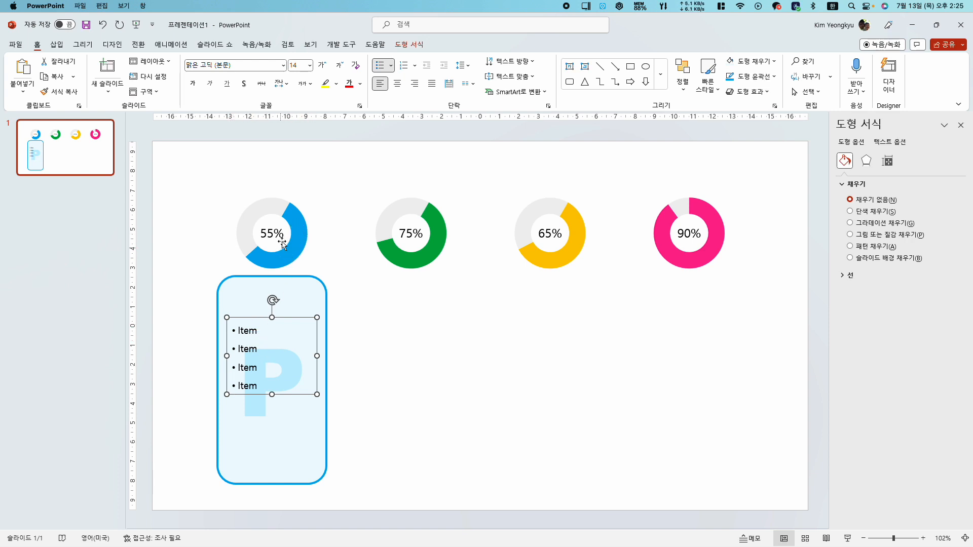
- Change the bullet color of the "Item" list to the recently used blue that matches the box outline
mouse_move(298, 236)
left_click(392, 67)
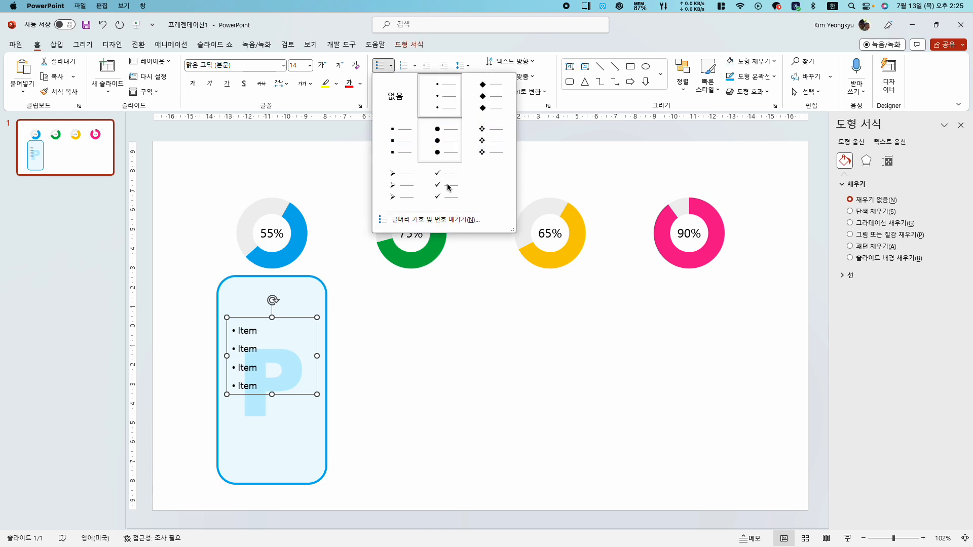
left_click(425, 223)
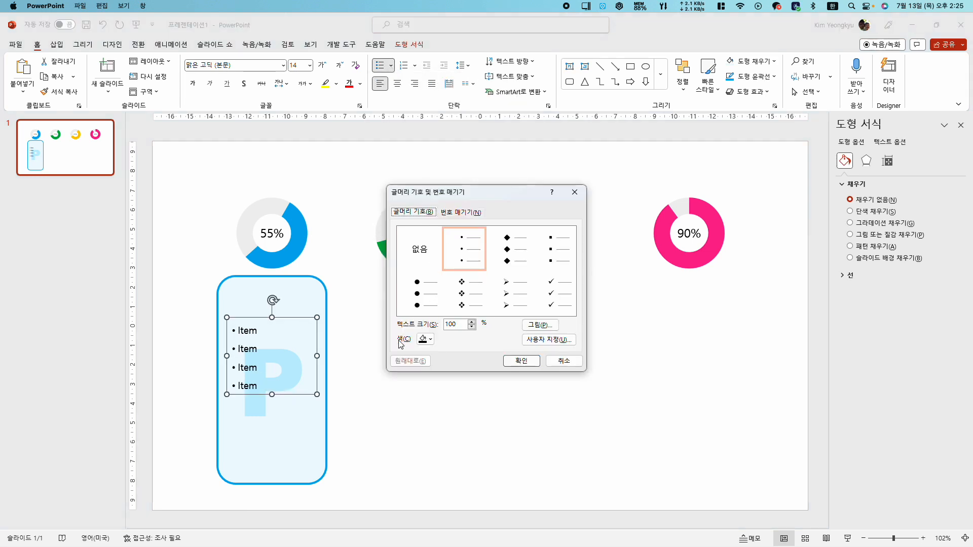
left_click(431, 340)
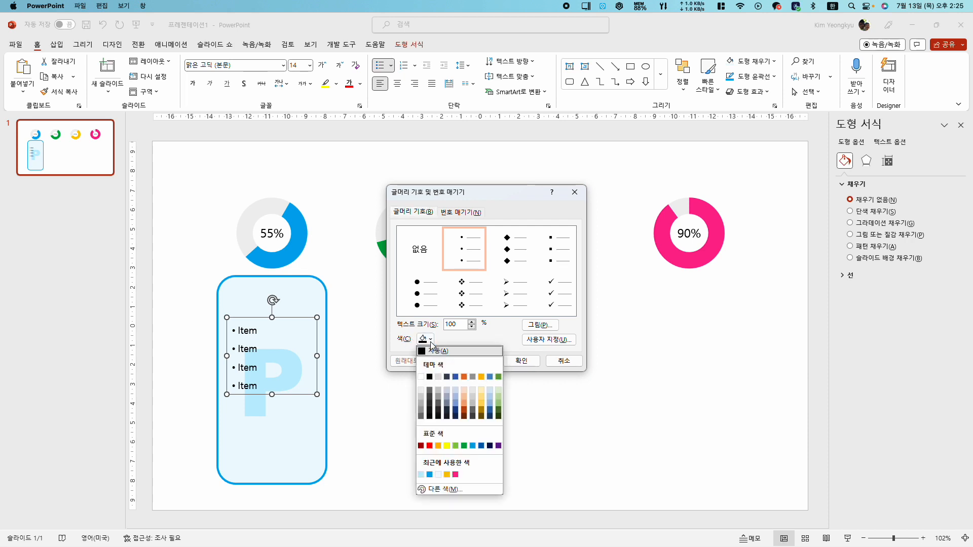
left_click(429, 475)
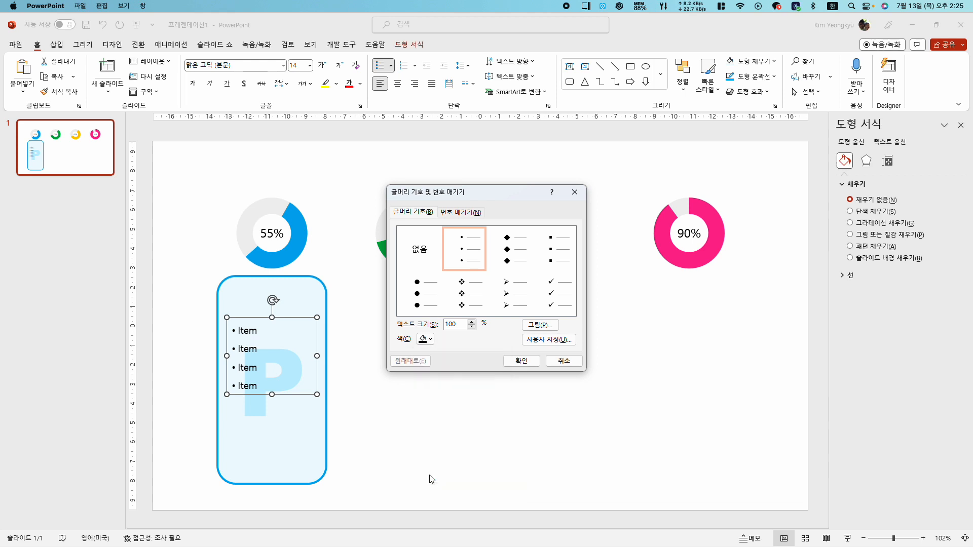
left_click(521, 361)
left_click(178, 309)
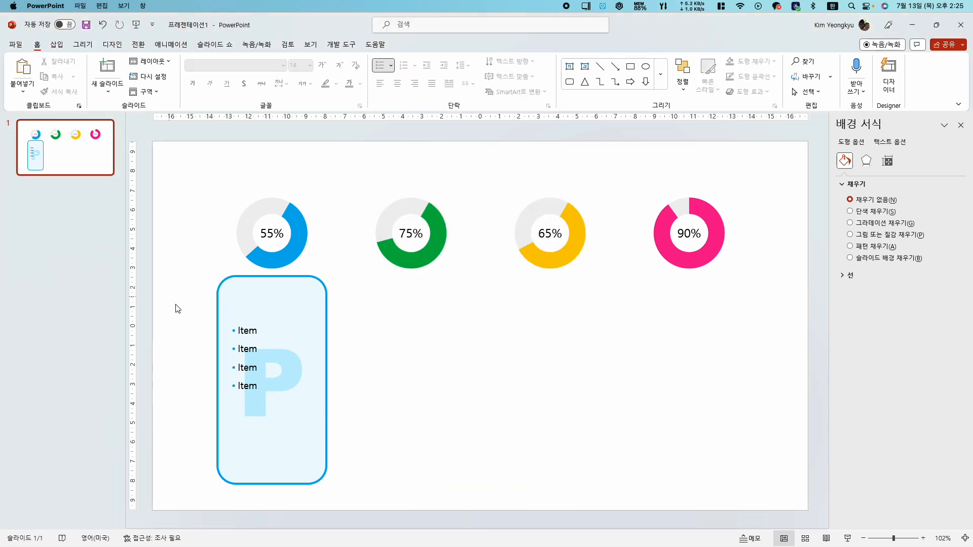
- Move the bulleted list slightly higher inside the blue rounded box
left_click(249, 341)
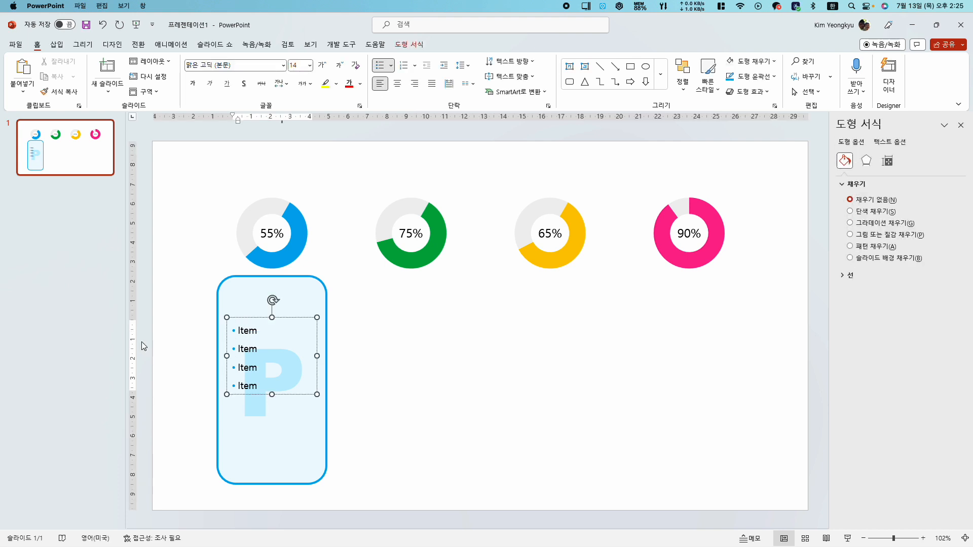
left_click(244, 318)
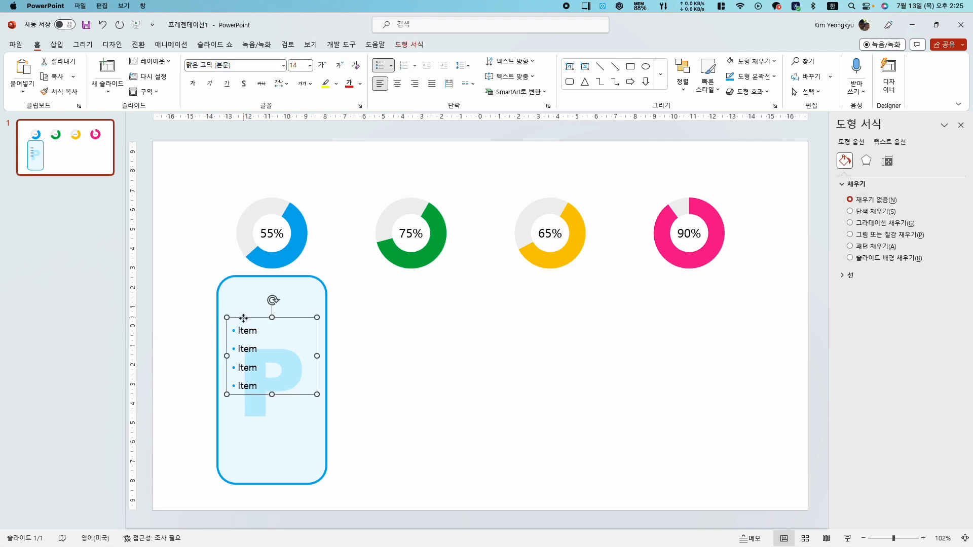
left_click_drag(243, 318, 245, 302)
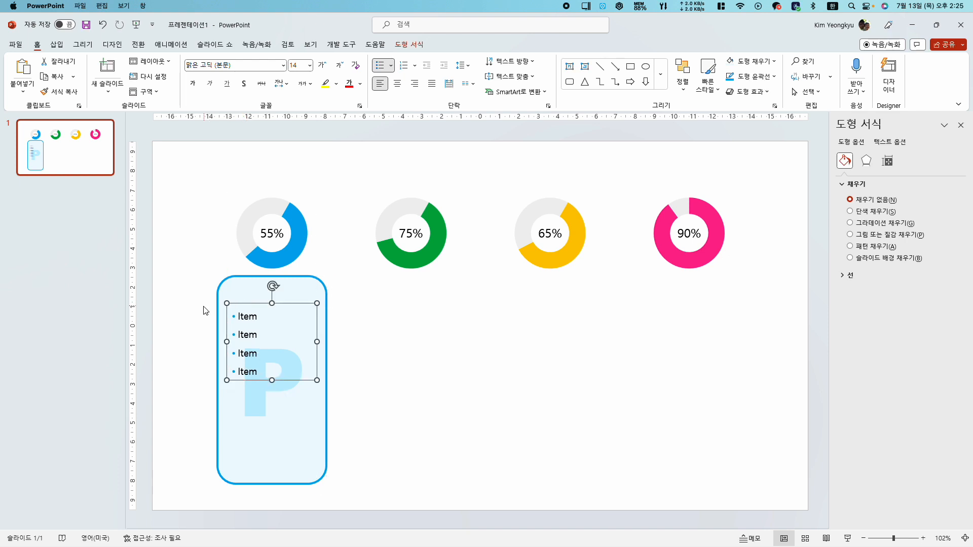
left_click(203, 309)
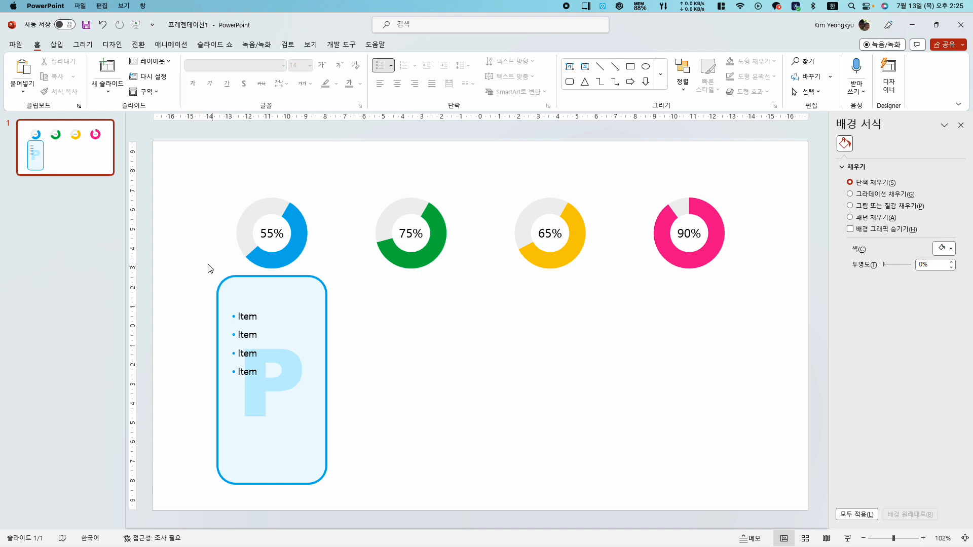
- Group the rounded box, the large "P" and the bulleted list together
left_click_drag(183, 263, 370, 510)
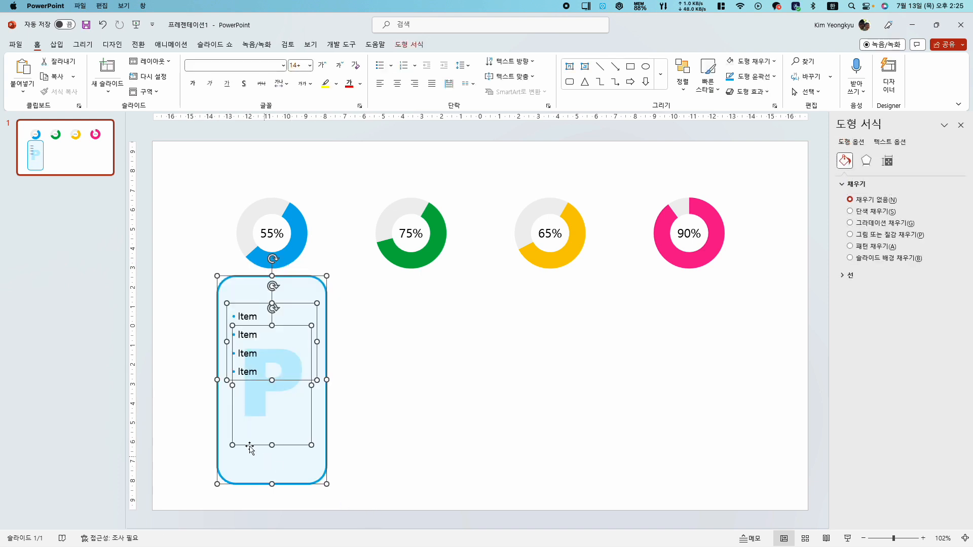
right_click(226, 303)
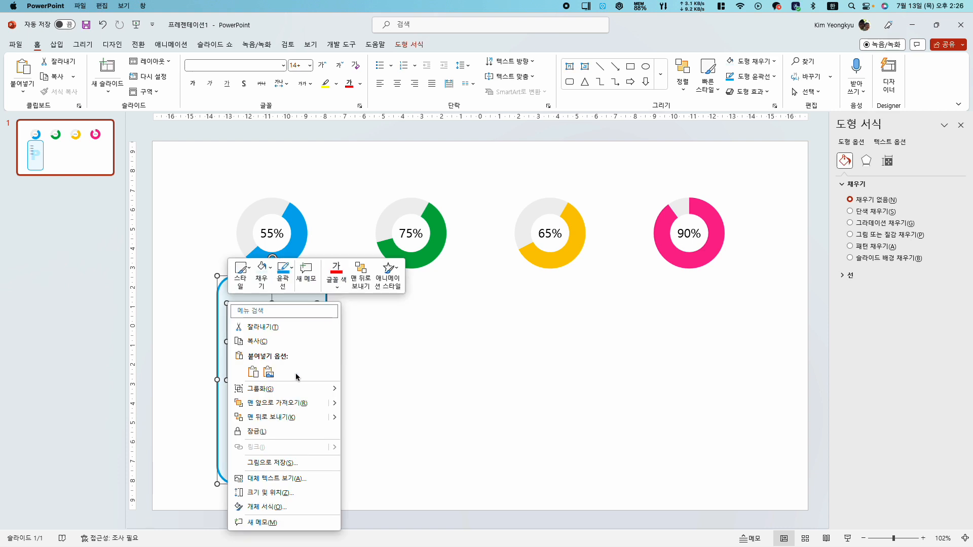
mouse_move(327, 389)
left_click(370, 390)
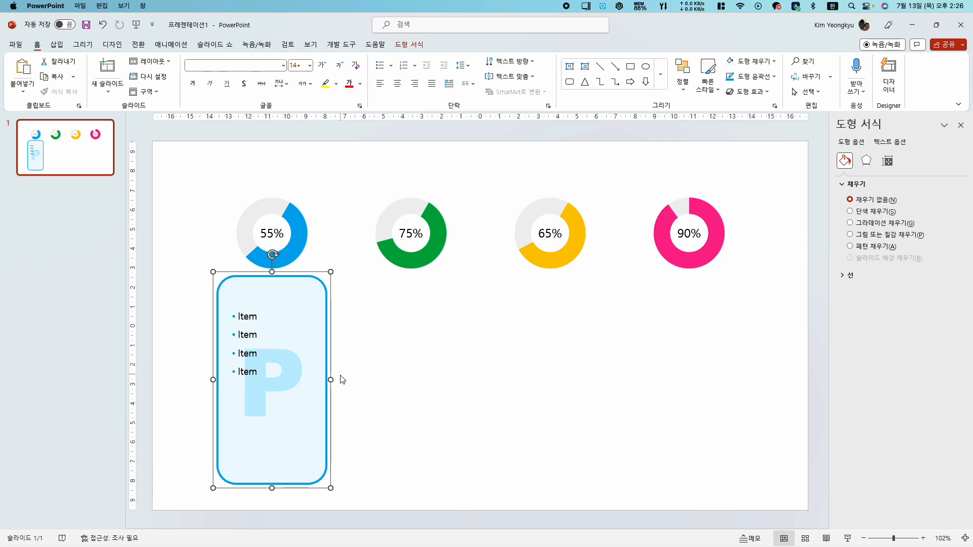
- Duplicate the grouped box three times and align one copy under each of the 75%, 65% and 90% charts
key("ctrl+d")
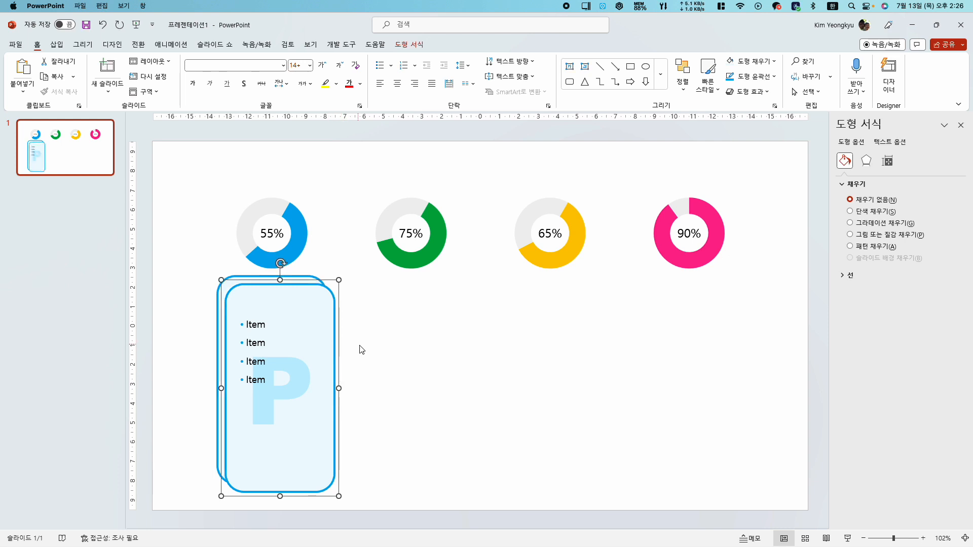
left_click(359, 349)
left_click_drag(333, 343, 461, 337)
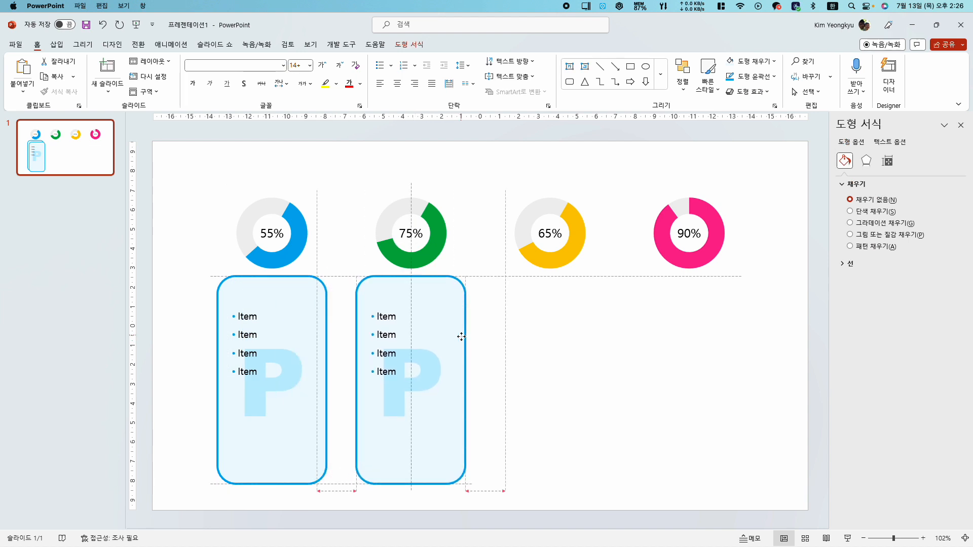
left_click_drag(462, 337, 461, 337)
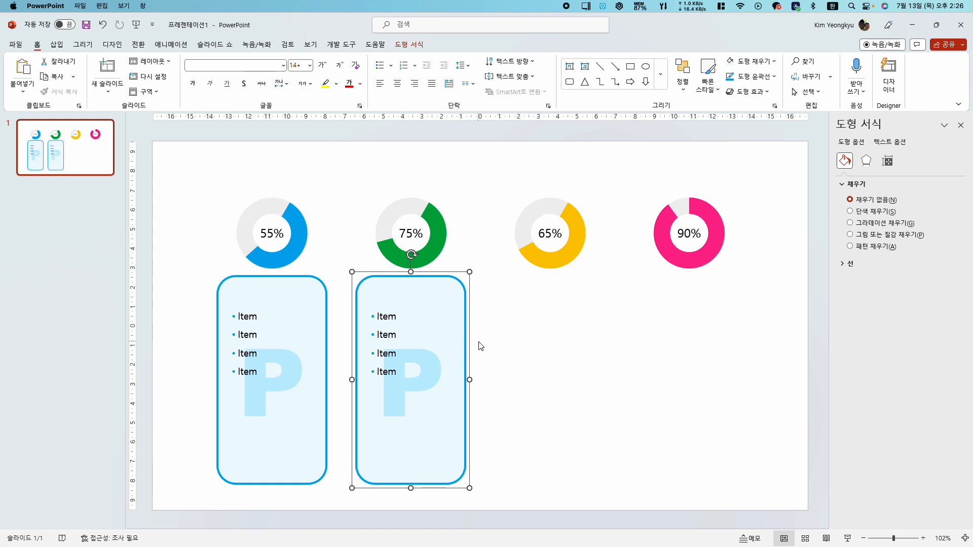
key("ctrl+d")
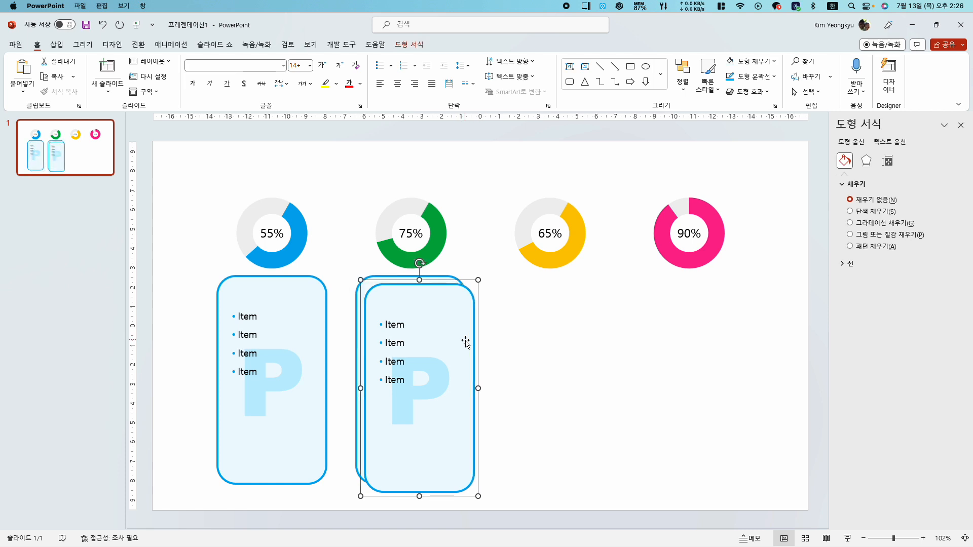
left_click_drag(476, 343, 608, 330)
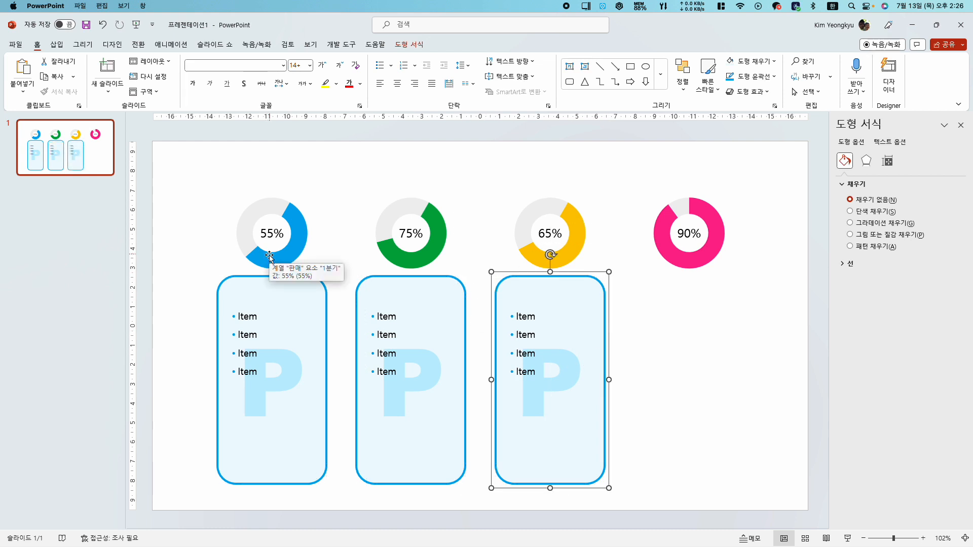
key("ctrl+d")
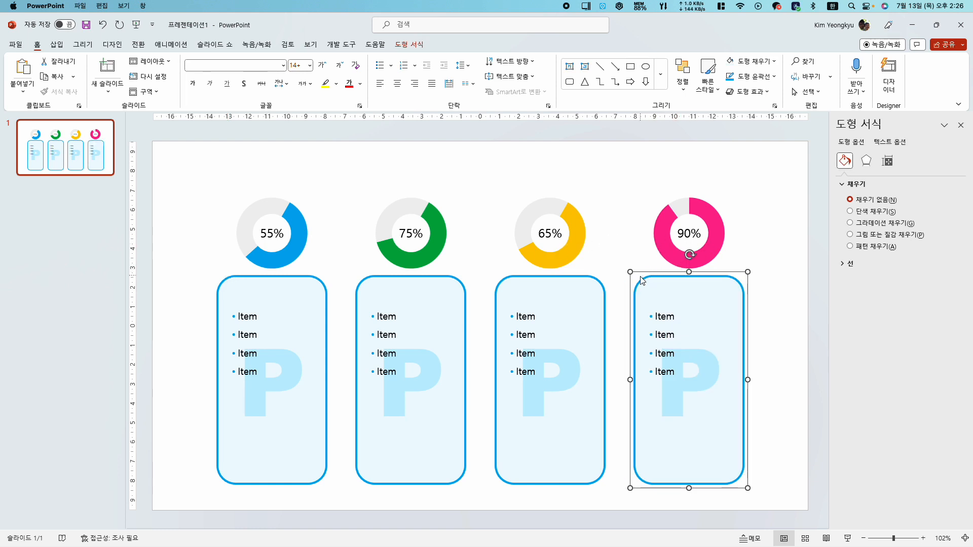
left_click(750, 175)
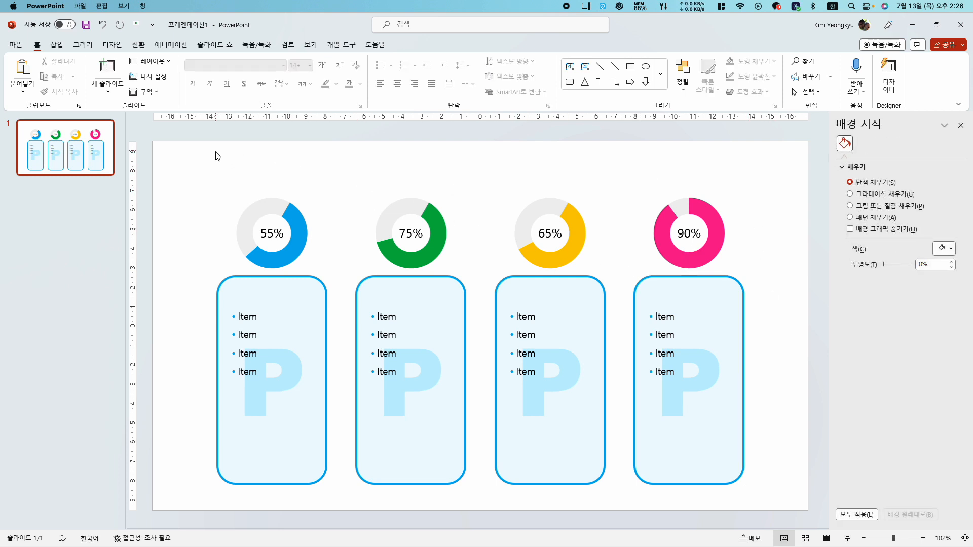
- Move all four charts and their boxes together slightly up and to the left on the slide
left_click_drag(161, 147, 799, 511)
left_click_drag(571, 291, 569, 271)
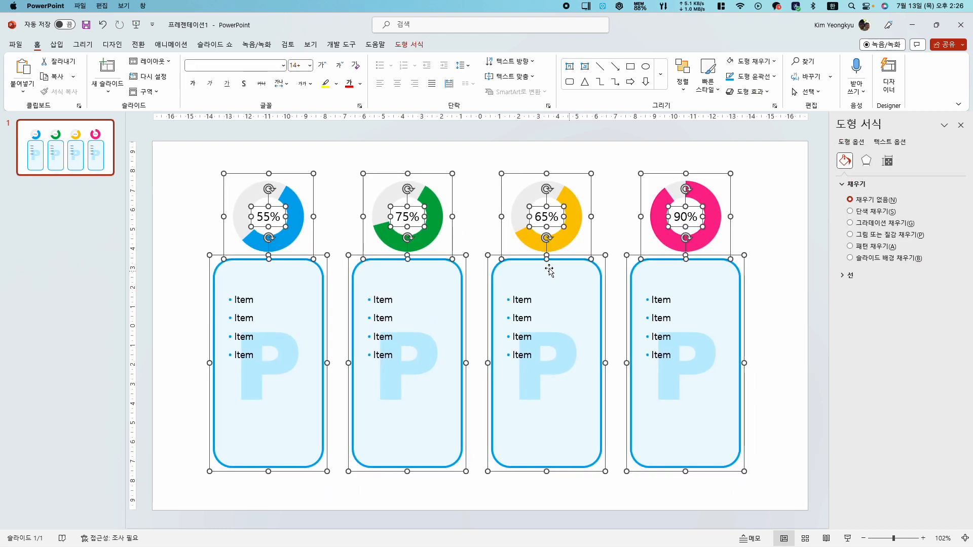
left_click(340, 153)
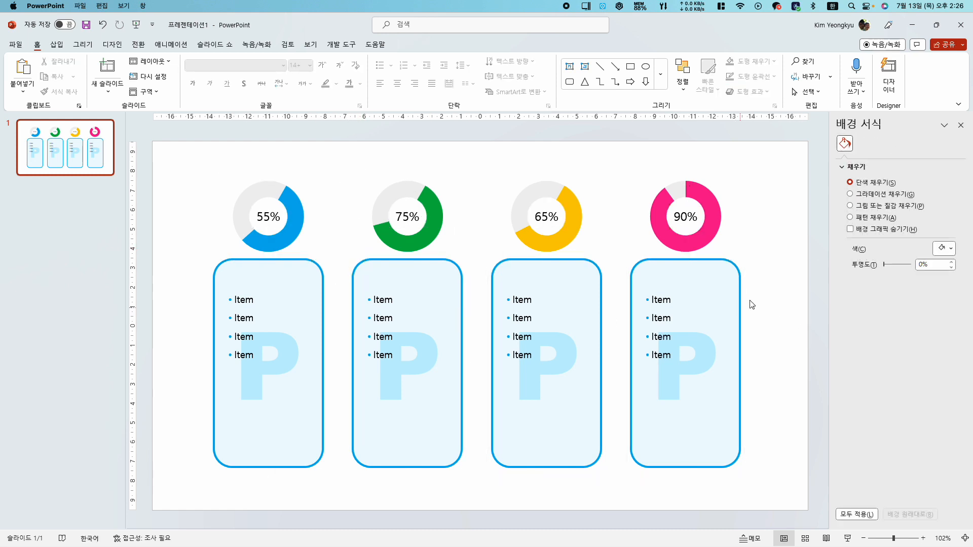
- Ungroup all four rounded box groups
left_click_drag(774, 255, 168, 504)
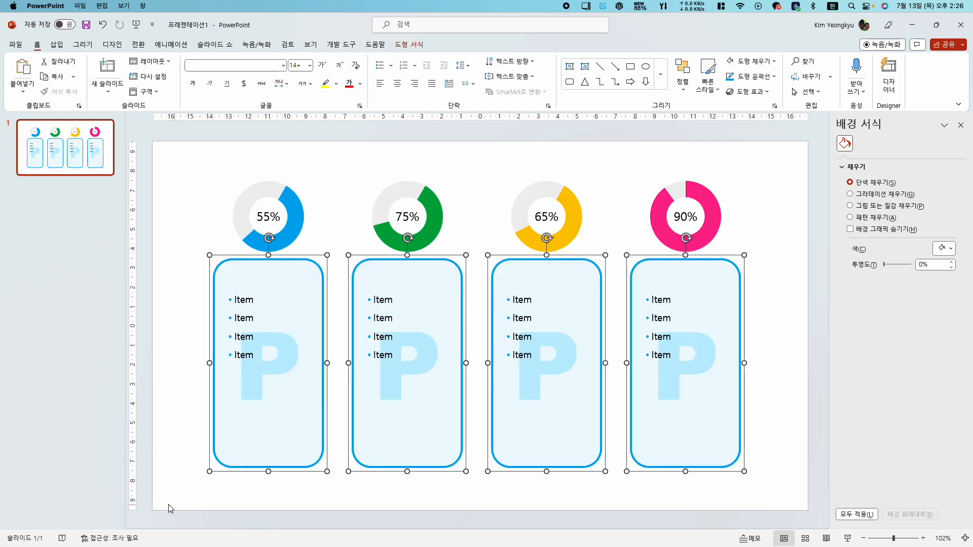
right_click(213, 259)
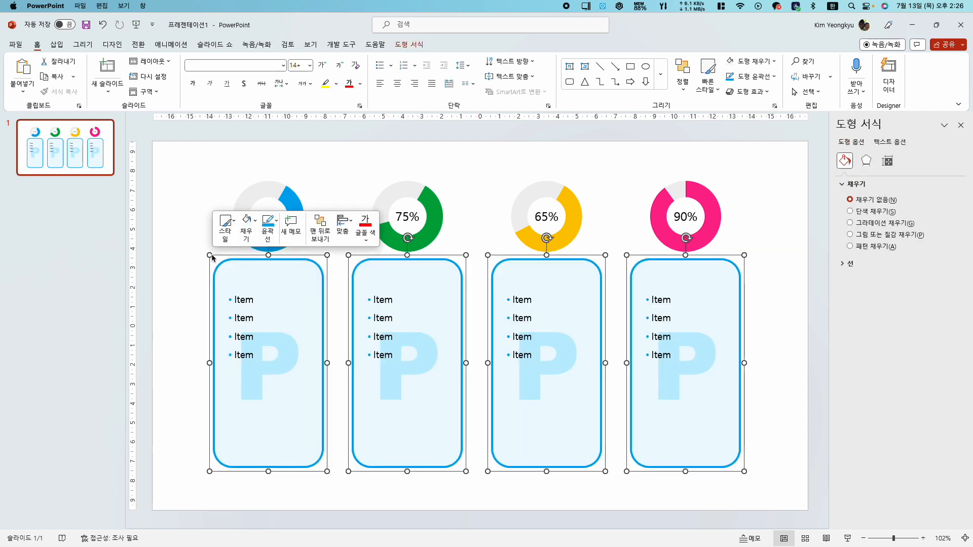
mouse_move(274, 342)
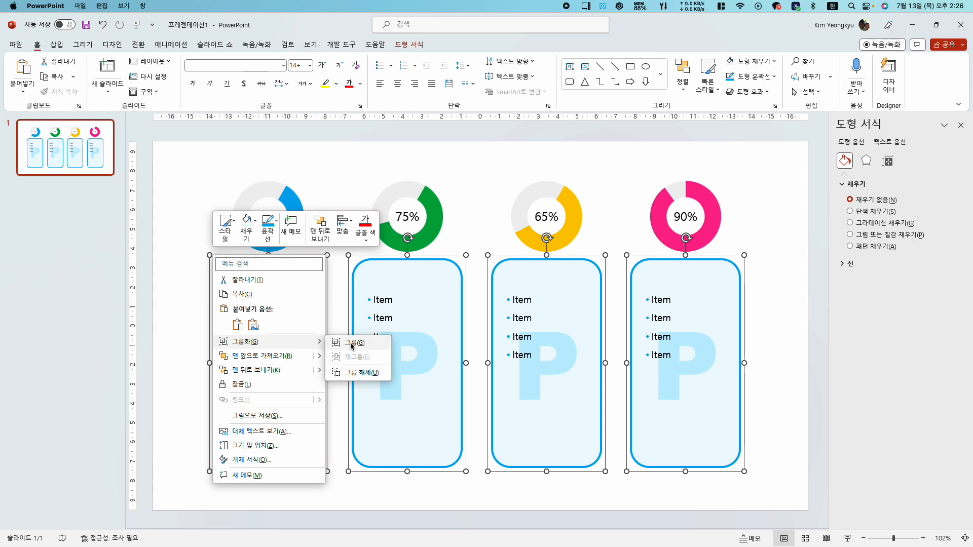
left_click(350, 375)
left_click(175, 356)
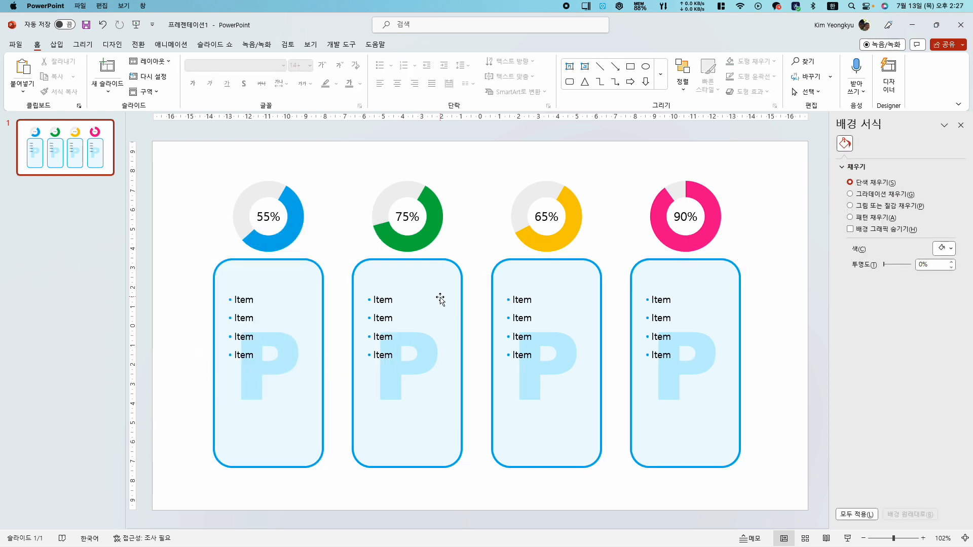
- Replace the large letters in the second, third and fourth boxes with "E", "S" and "T"
left_click(413, 360)
left_click(402, 389)
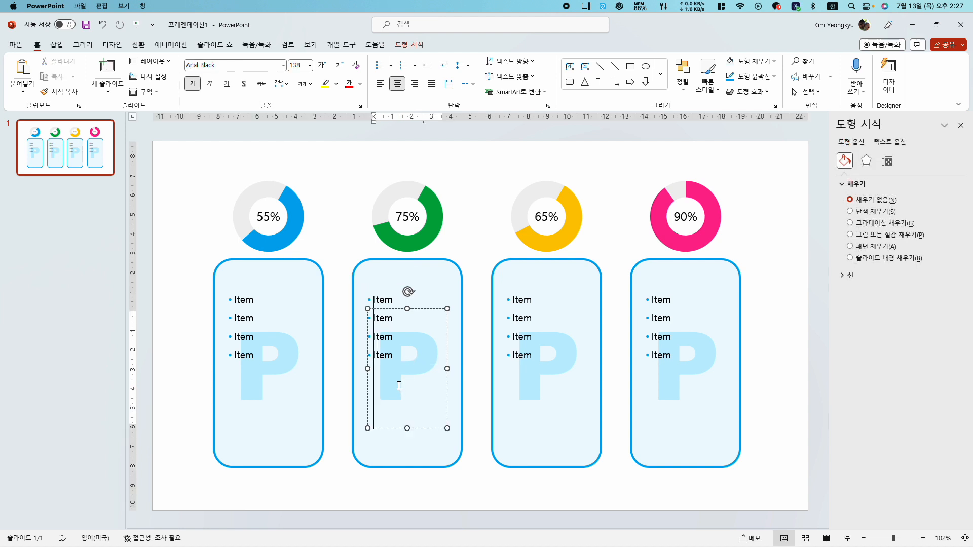
double_click(399, 386)
type("E")
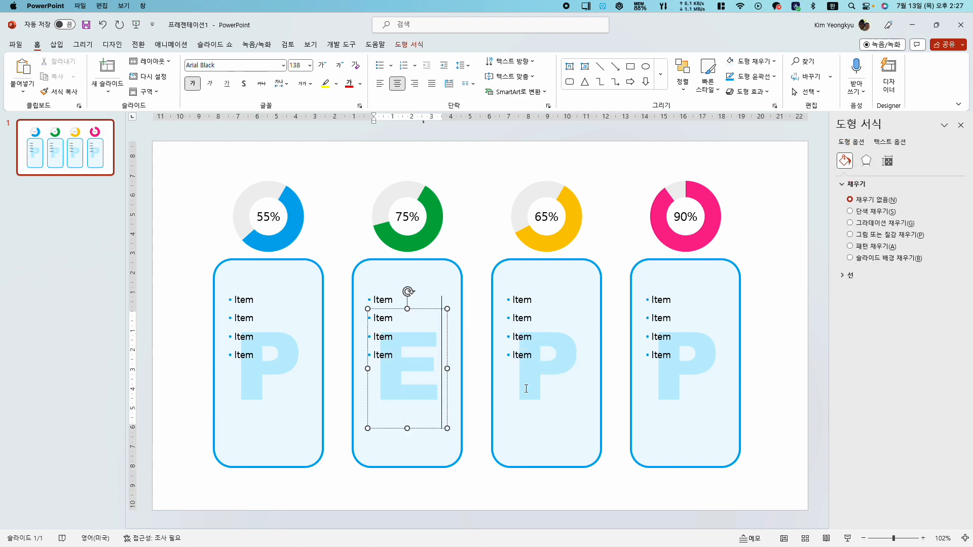
double_click(535, 384)
type("S")
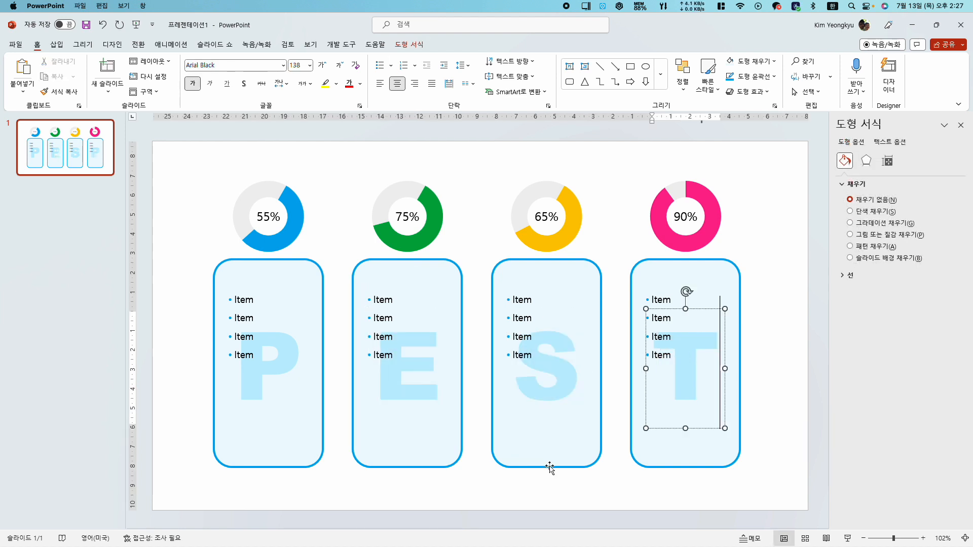
left_click(490, 494)
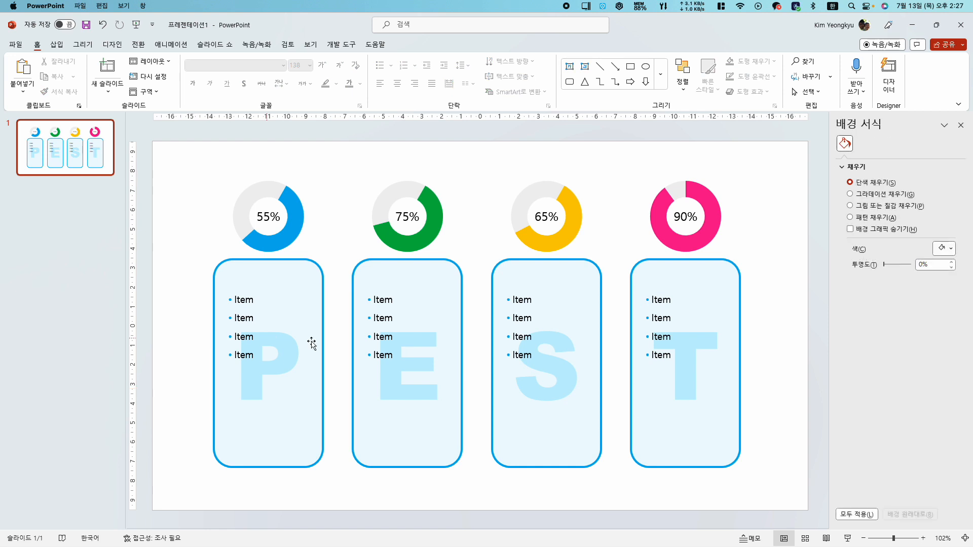
- Recolor the large "E" with the green sampled from the 75% doughnut chart using the Eyedropper
left_click(417, 402)
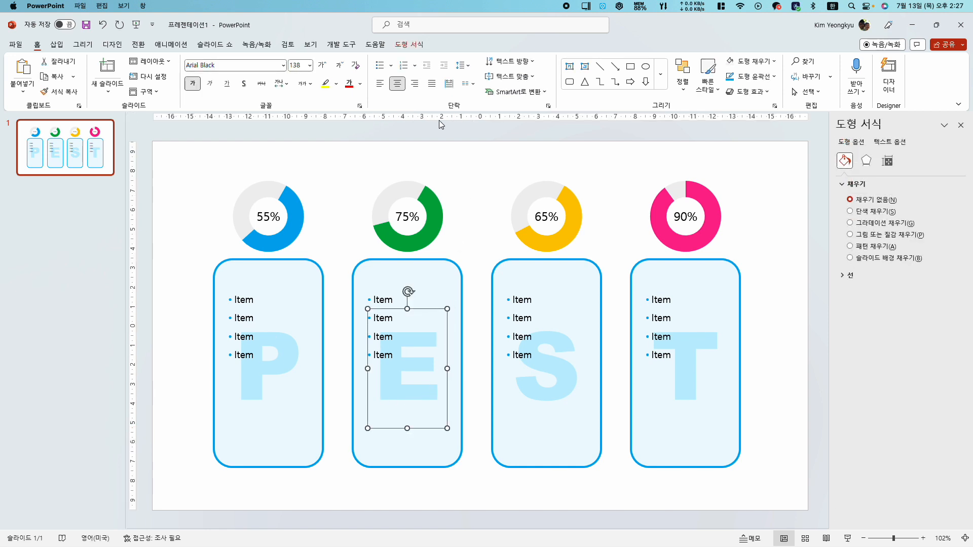
left_click(360, 83)
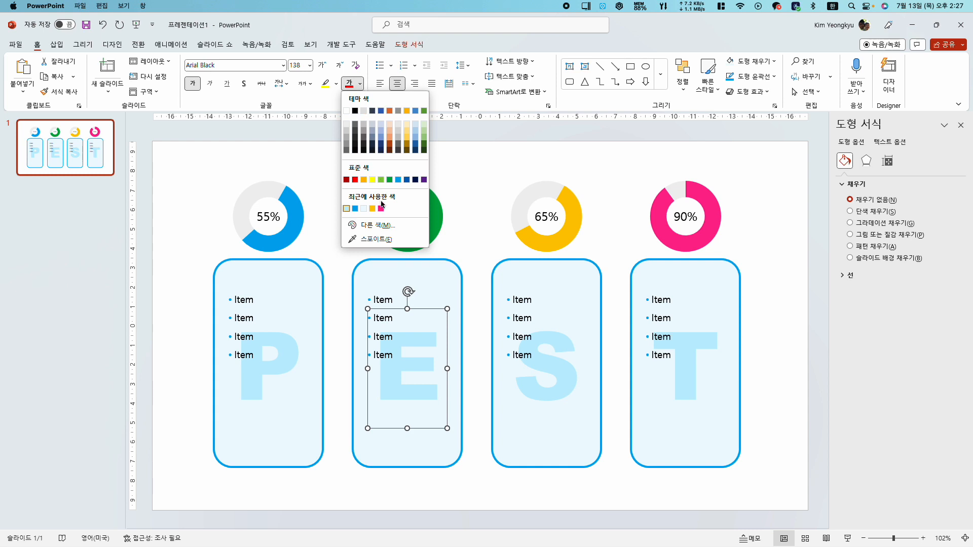
left_click(378, 239)
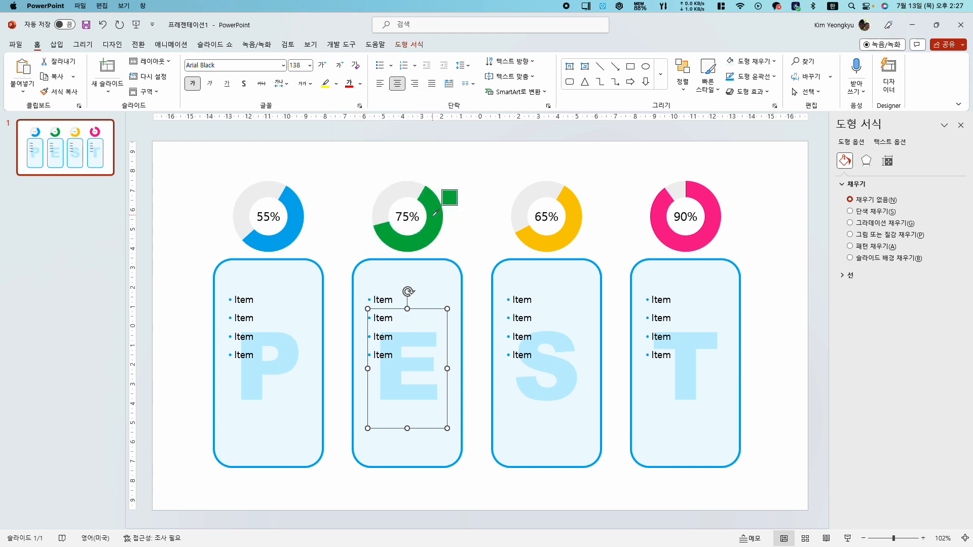
left_click(439, 205)
- Recolor the large "S" with the yellow sampled from the 65% doughnut chart using the Eyedropper
left_click(570, 336)
left_click(564, 375)
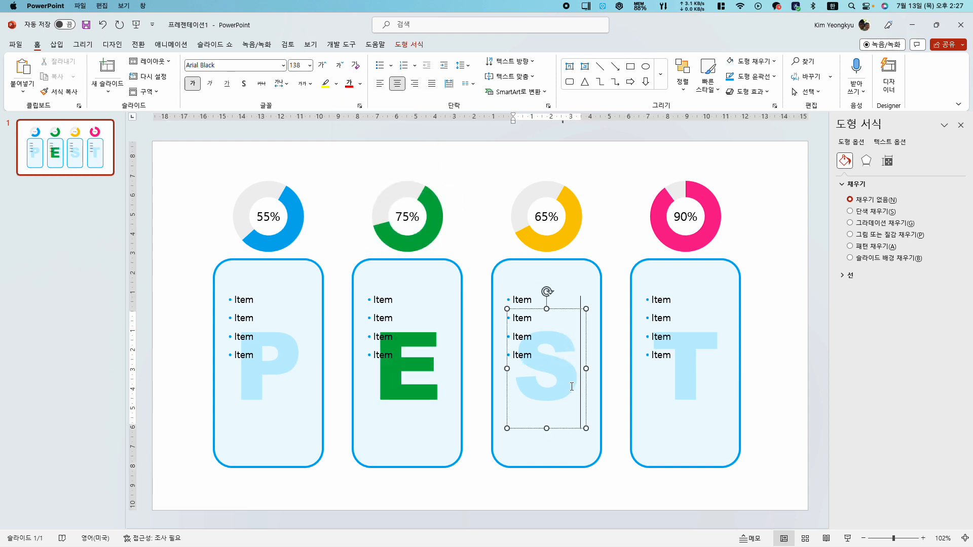
left_click(586, 309)
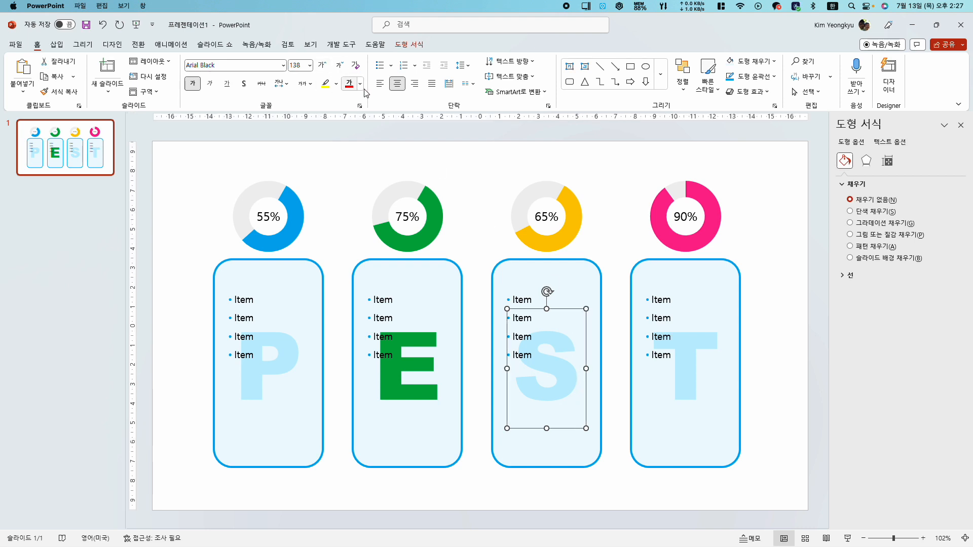
left_click(360, 83)
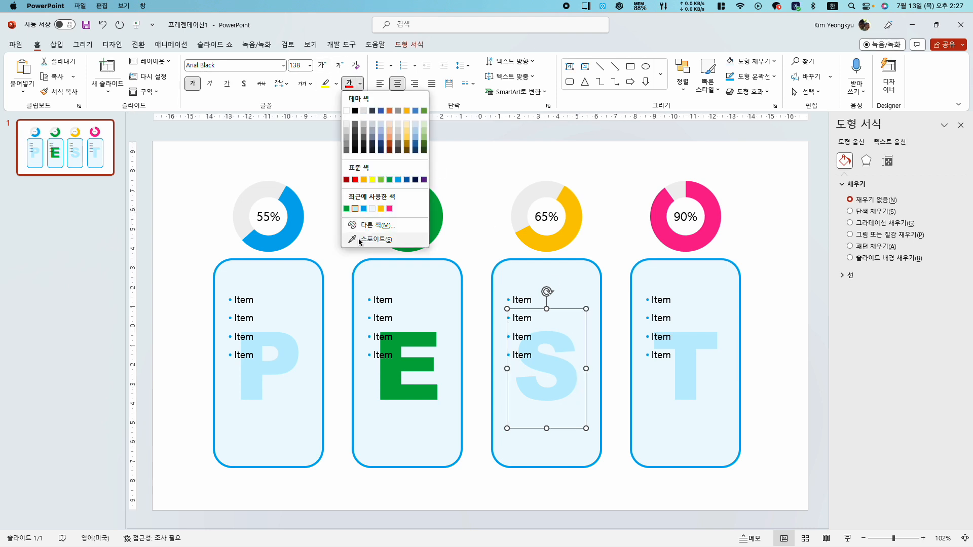
left_click(358, 238)
left_click(557, 241)
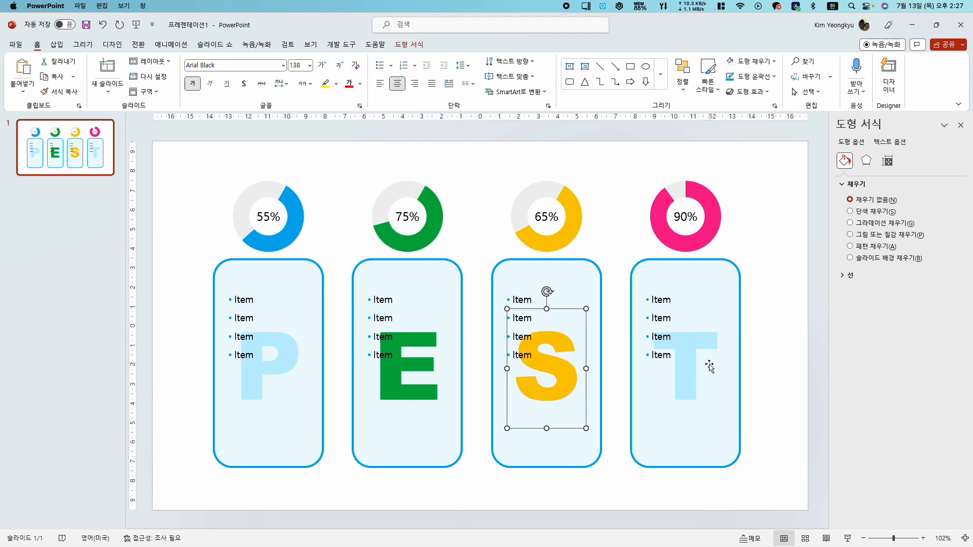
- Recolor the large "T" with the pink sampled from the 90% doughnut chart using the Eyedropper
left_click(702, 341)
left_click(697, 380)
left_click(725, 314)
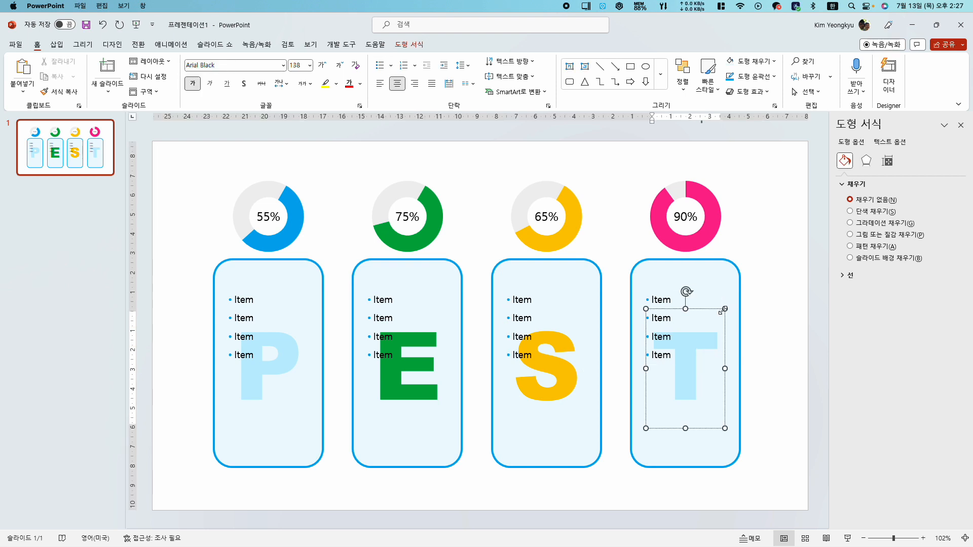
left_click(359, 84)
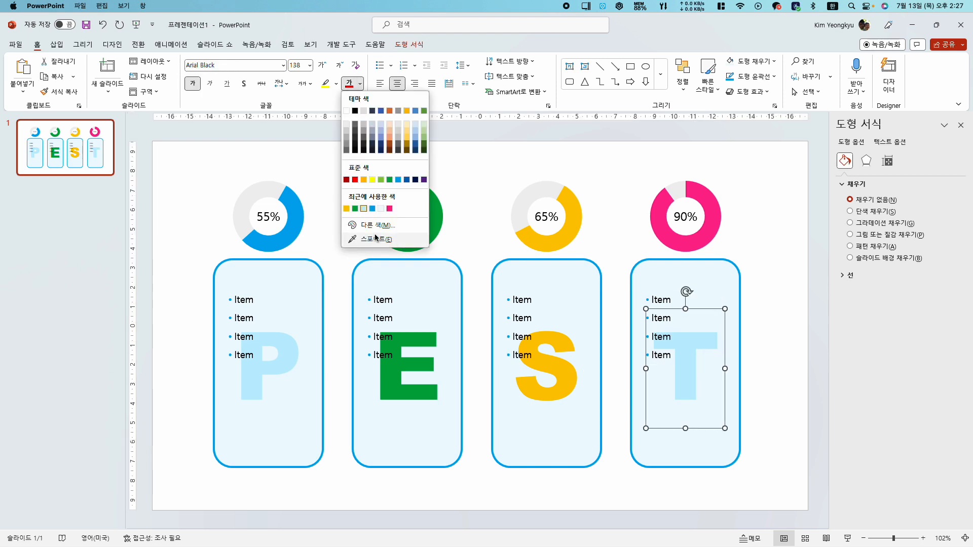
left_click(373, 240)
left_click(671, 231)
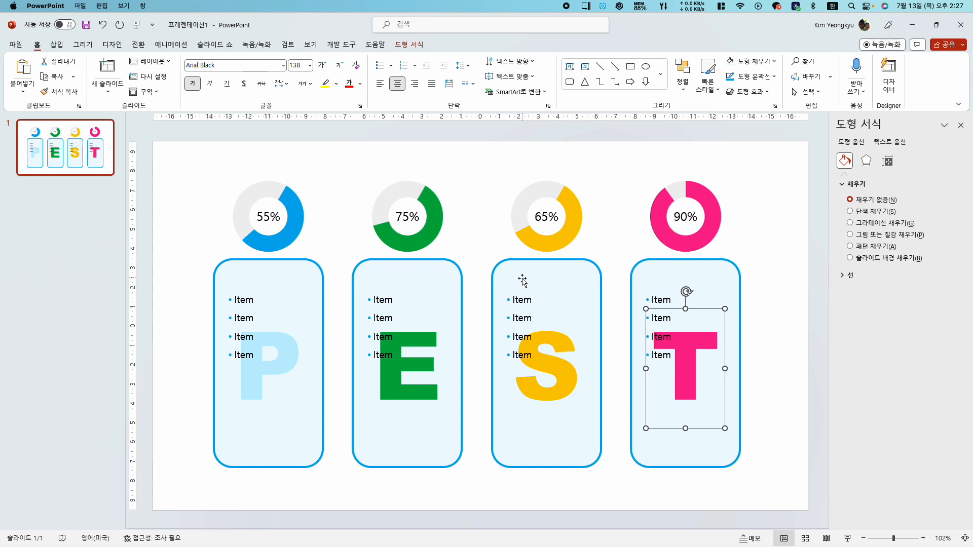
- Lighten the large "T" to the custom pale pink #FFC9E4, keeping its hue
left_click(360, 84)
left_click(373, 225)
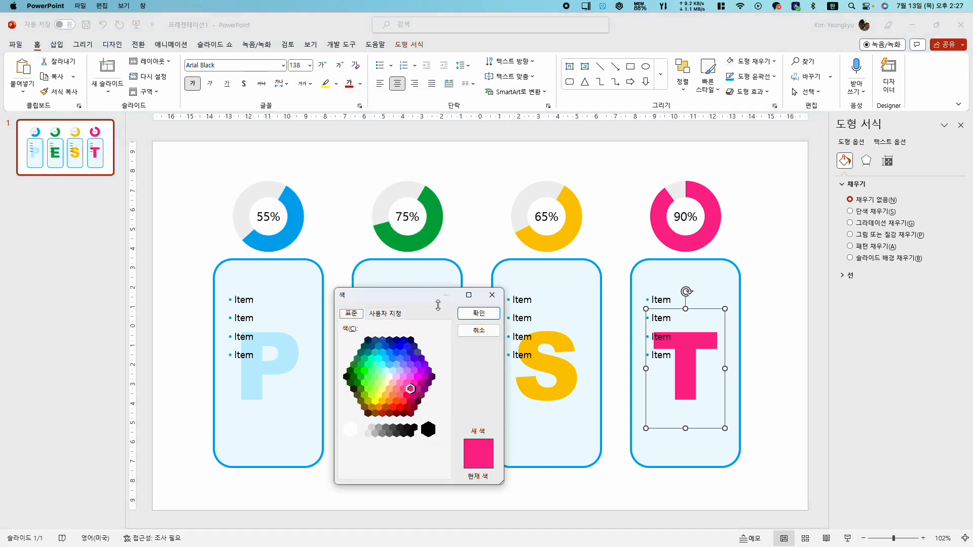
left_click(400, 314)
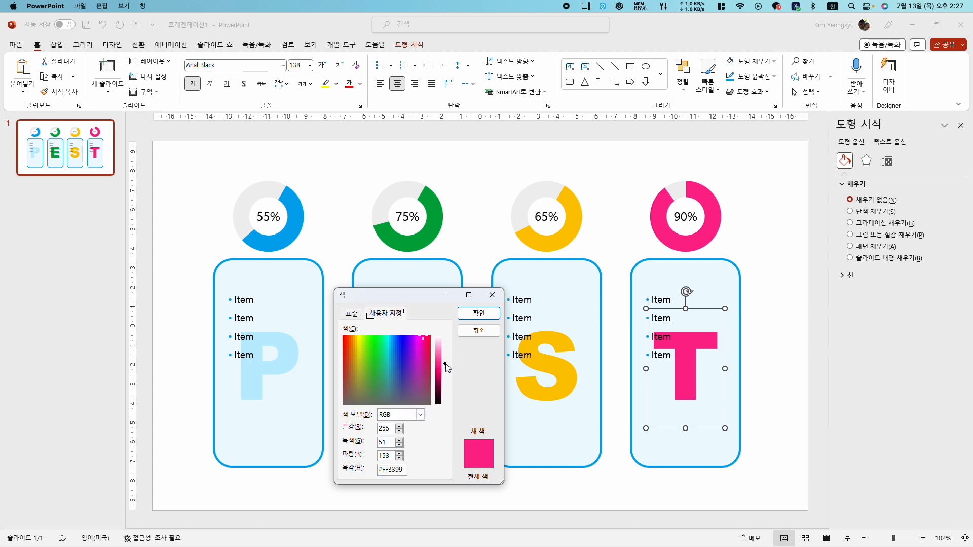
left_click_drag(447, 367, 446, 345)
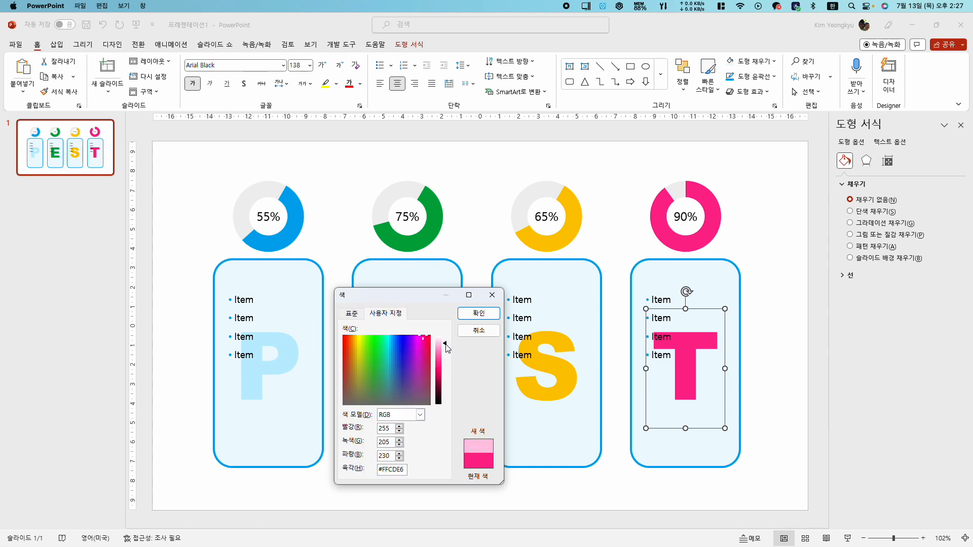
left_click(478, 313)
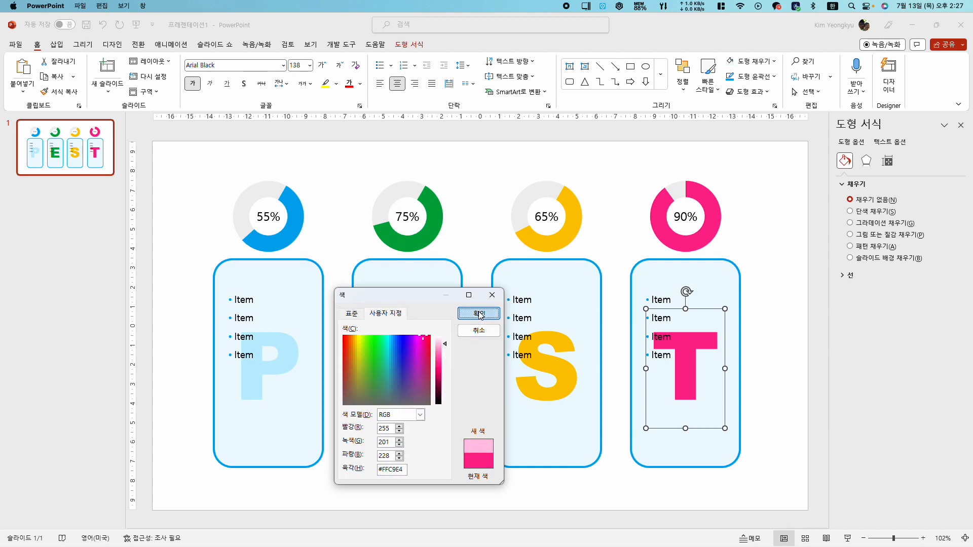
- Lighten the large "S" to a pale yellow by raising the luminance of its custom text color
left_click(563, 396)
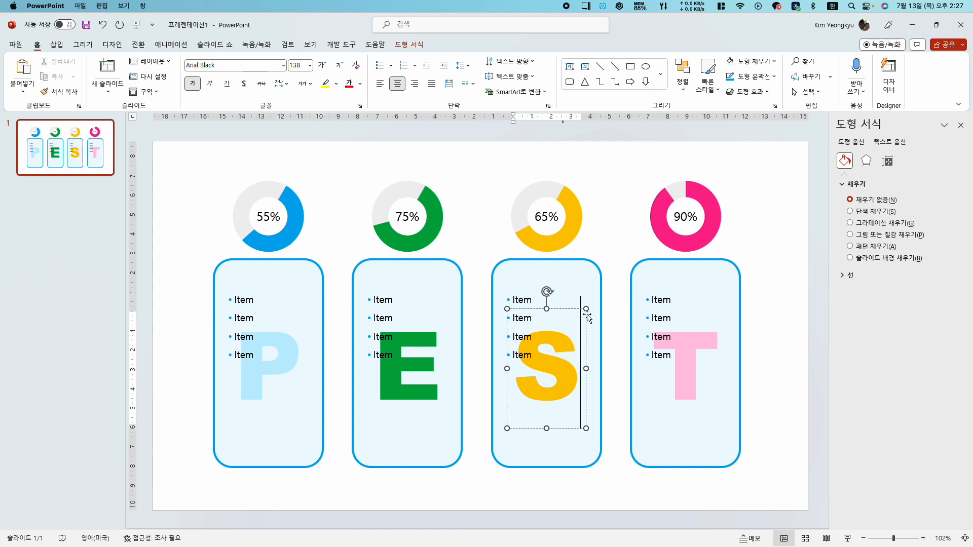
left_click(360, 85)
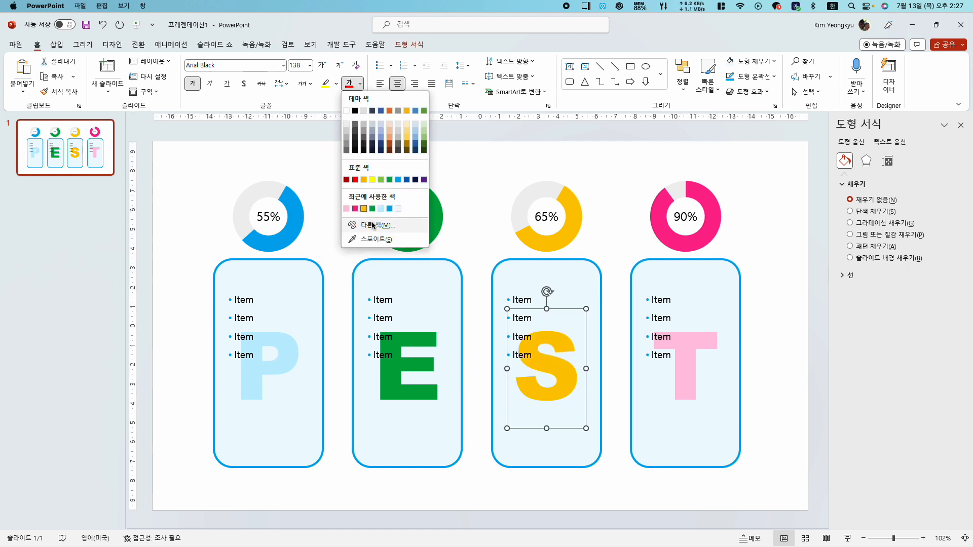
left_click(417, 256)
left_click(399, 314)
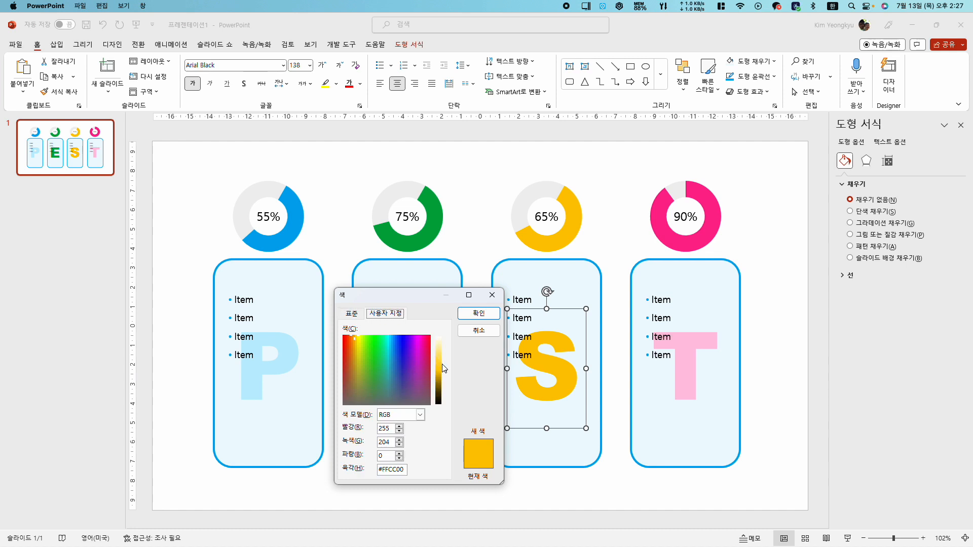
left_click_drag(443, 363, 446, 346)
left_click(477, 316)
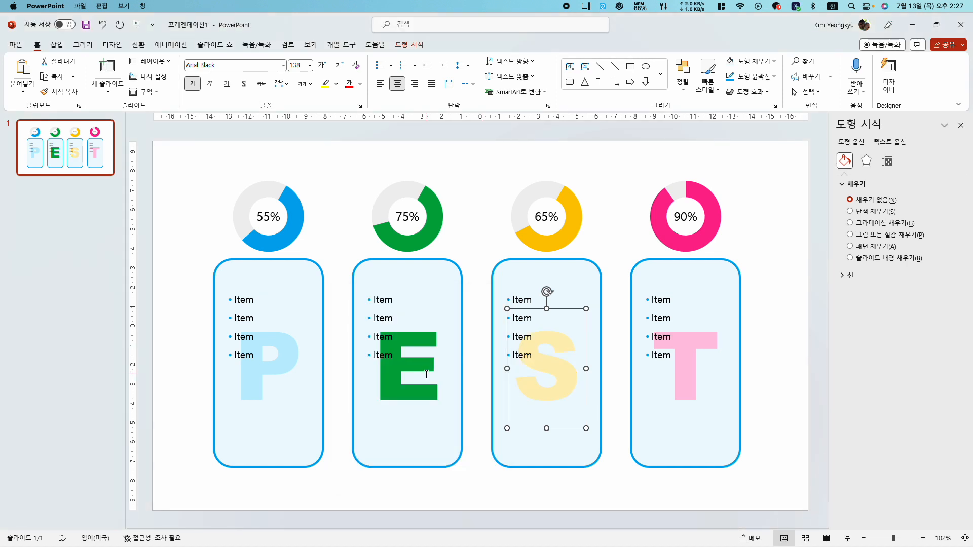
- Lighten the large "E" to a light green by raising the luminance of its custom text color
left_click(426, 375)
key("Escape")
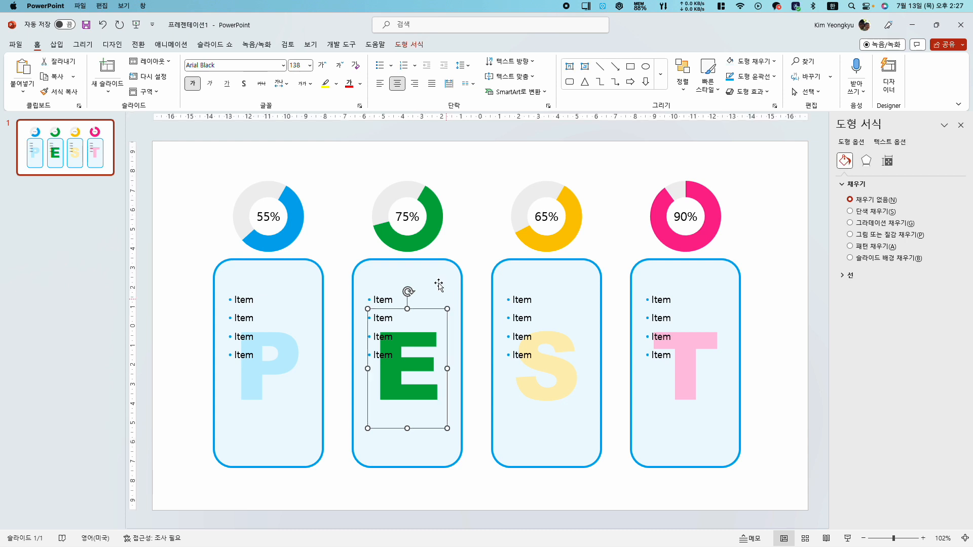
left_click(360, 84)
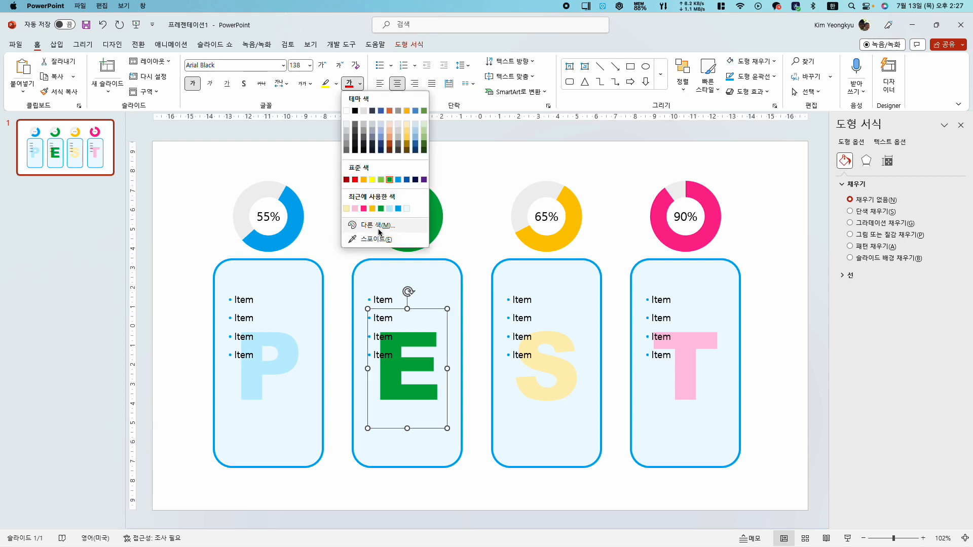
left_click(377, 225)
left_click_drag(444, 382, 444, 349)
left_click(476, 314)
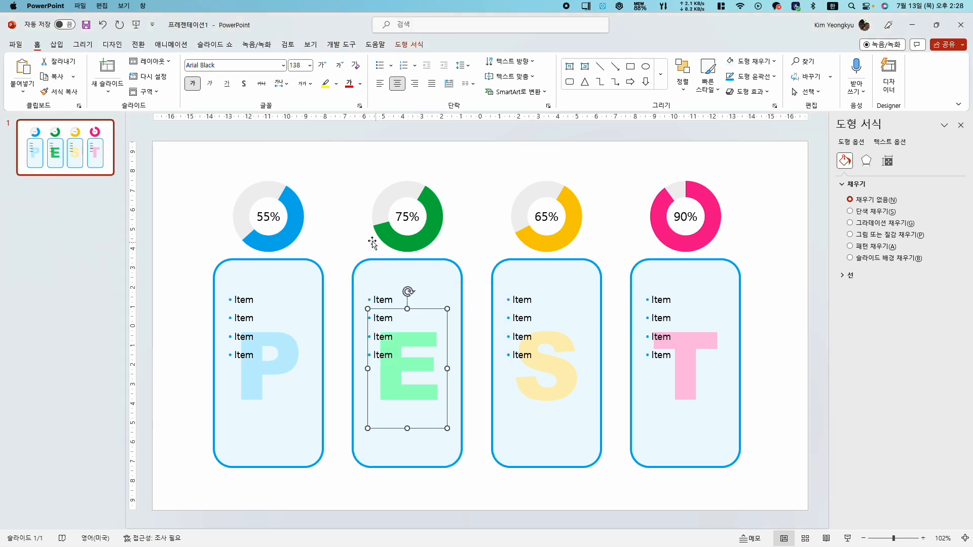
left_click(341, 228)
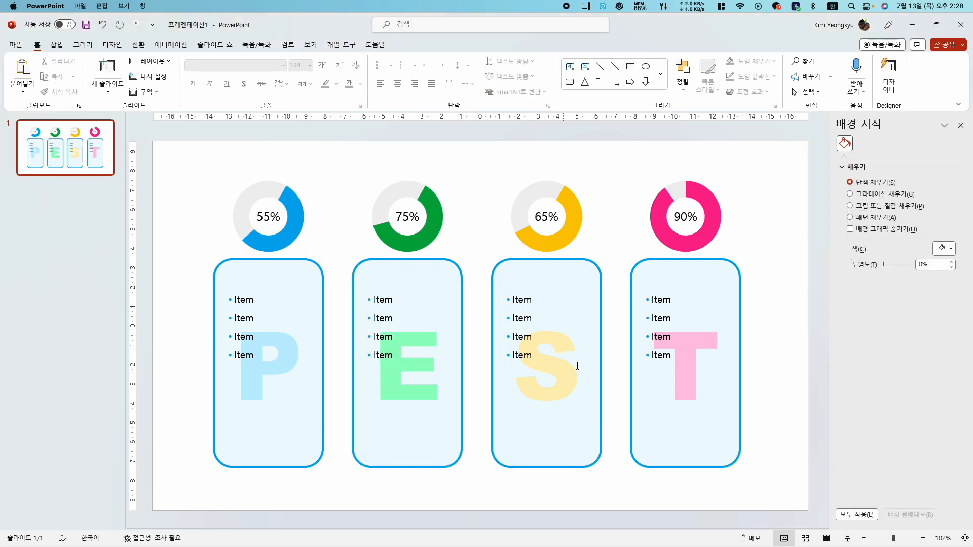
- Set both the fill and the outline of the rounded box behind the "E" to the 75% chart's green
left_click(451, 267)
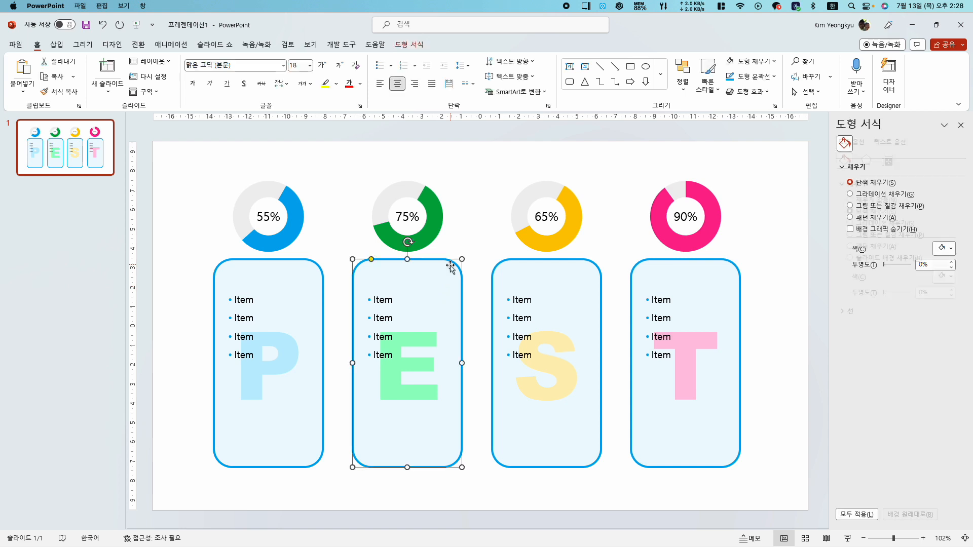
left_click(402, 44)
left_click(461, 62)
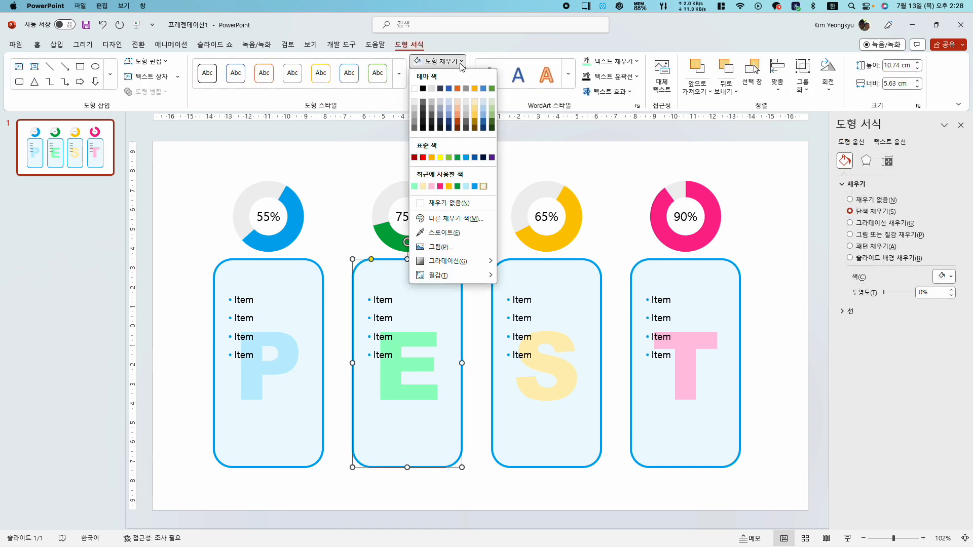
left_click(458, 187)
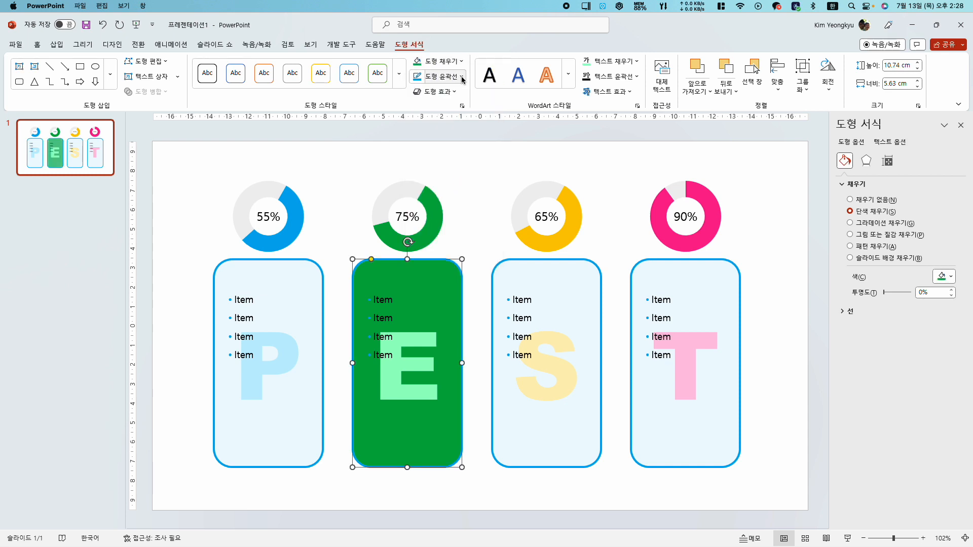
left_click(462, 76)
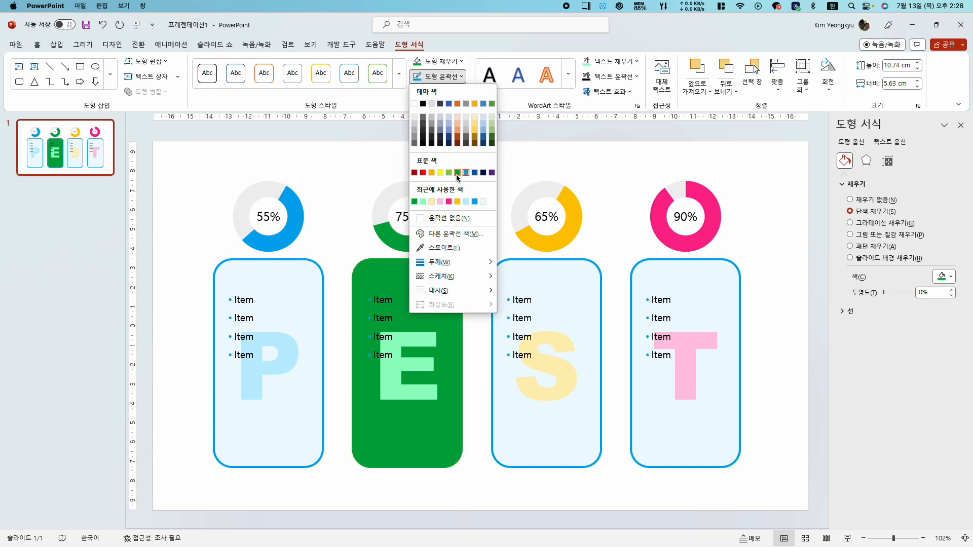
left_click(457, 173)
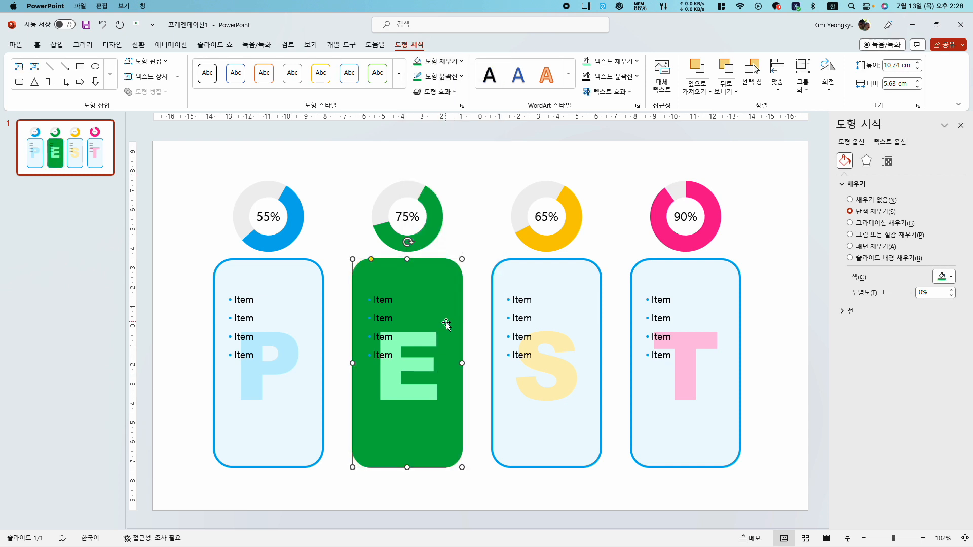
- Lighten the fill of the "E" box to a very pale green by raising the custom color's luminance
left_click(462, 61)
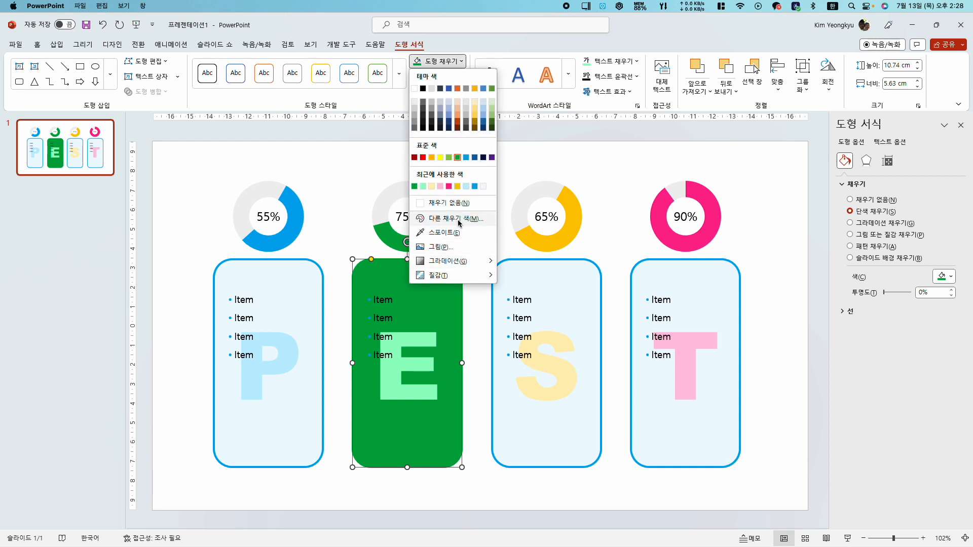
left_click(449, 214)
left_click_drag(445, 364, 442, 330)
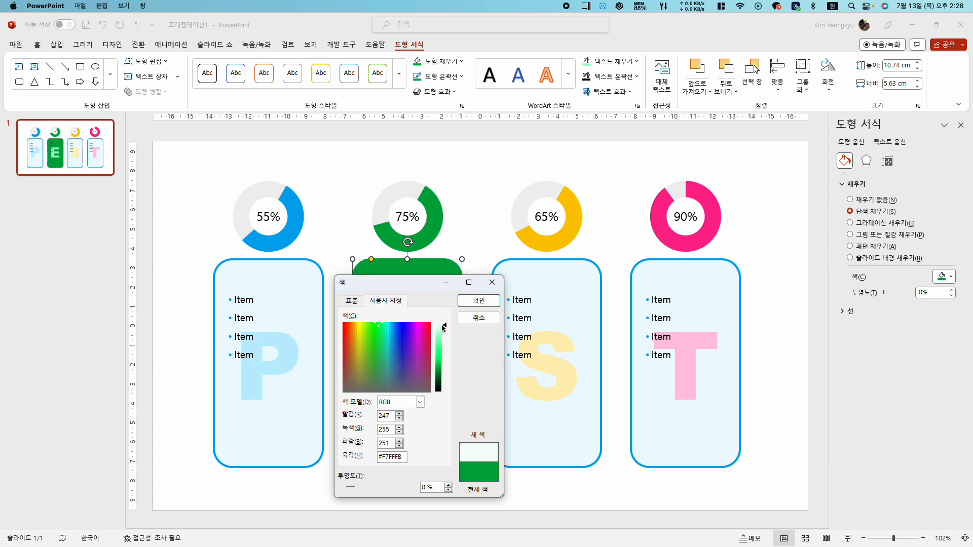
left_click_drag(445, 328, 445, 328)
left_click(479, 301)
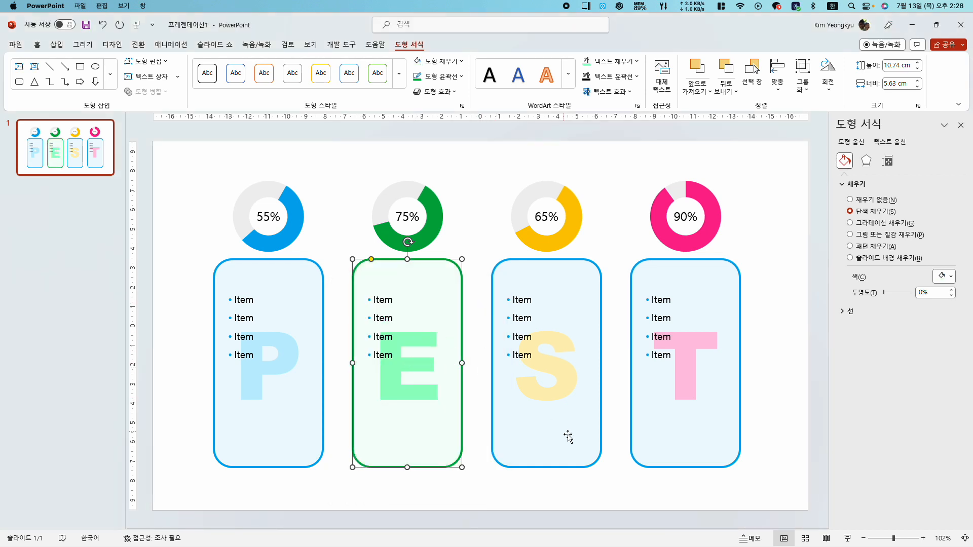
- Set both the outline and the fill of the rounded box behind the "S" to the 65% chart's yellow
left_click(561, 457)
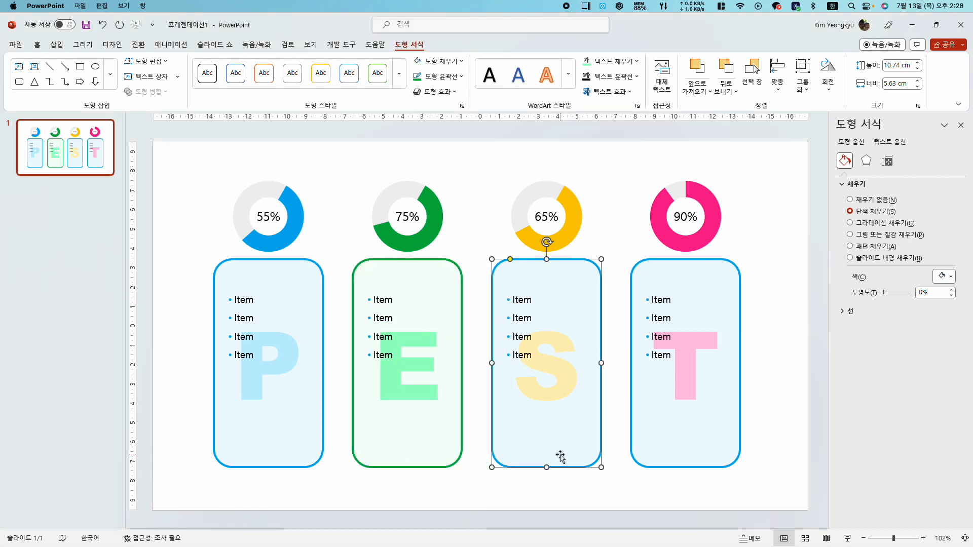
left_click(462, 77)
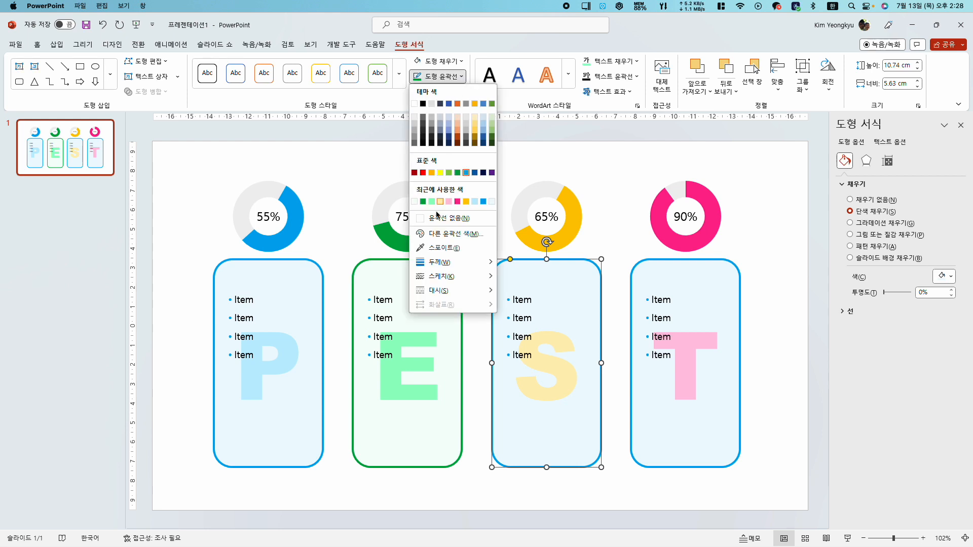
left_click(465, 202)
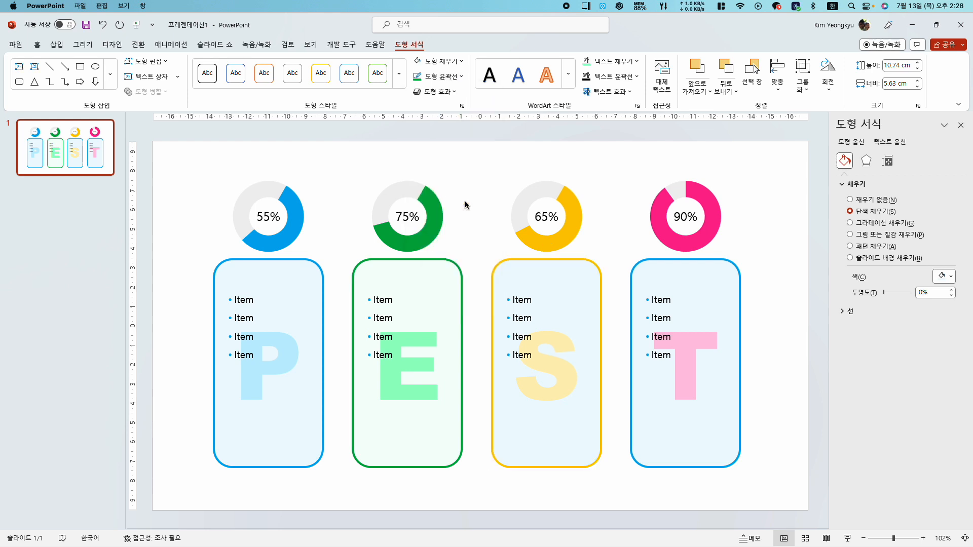
left_click(461, 61)
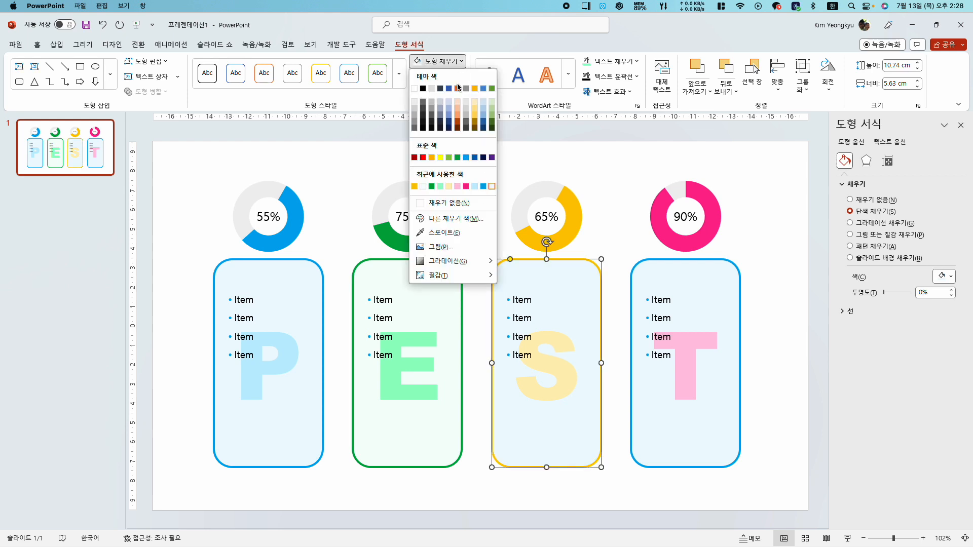
left_click(416, 189)
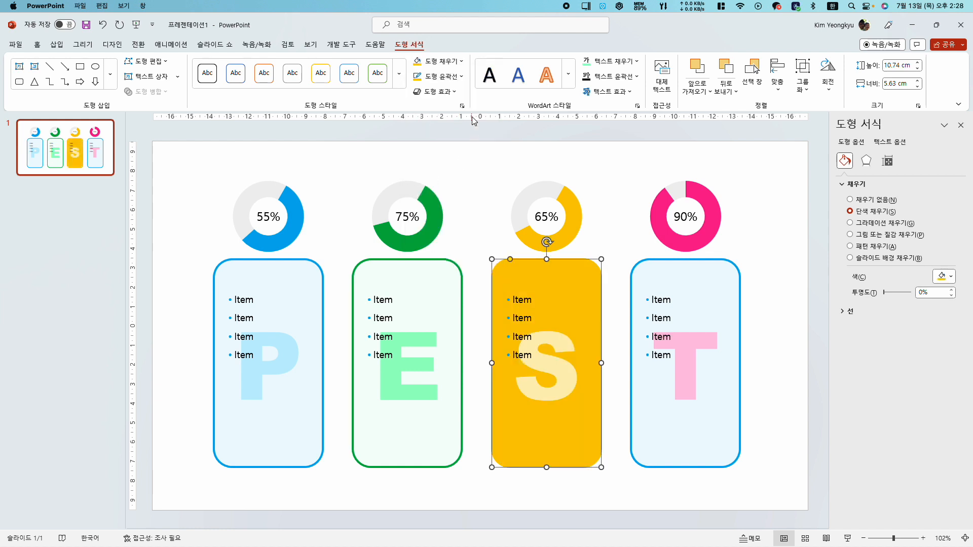
- Lighten the fill of the "S" box to the custom very pale yellow #FFFAE7
left_click(461, 61)
left_click(438, 219)
left_click(397, 304)
left_click_drag(445, 354, 445, 332)
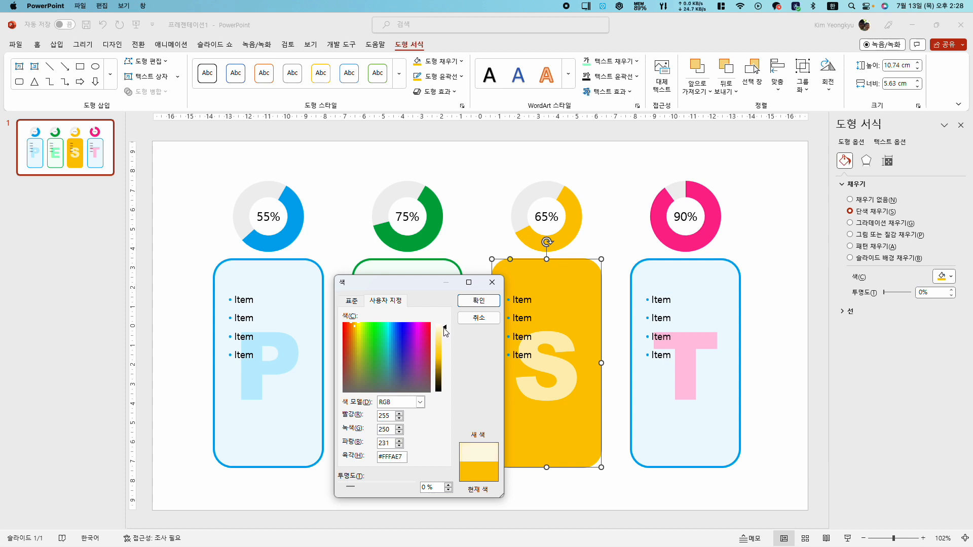
left_click(479, 301)
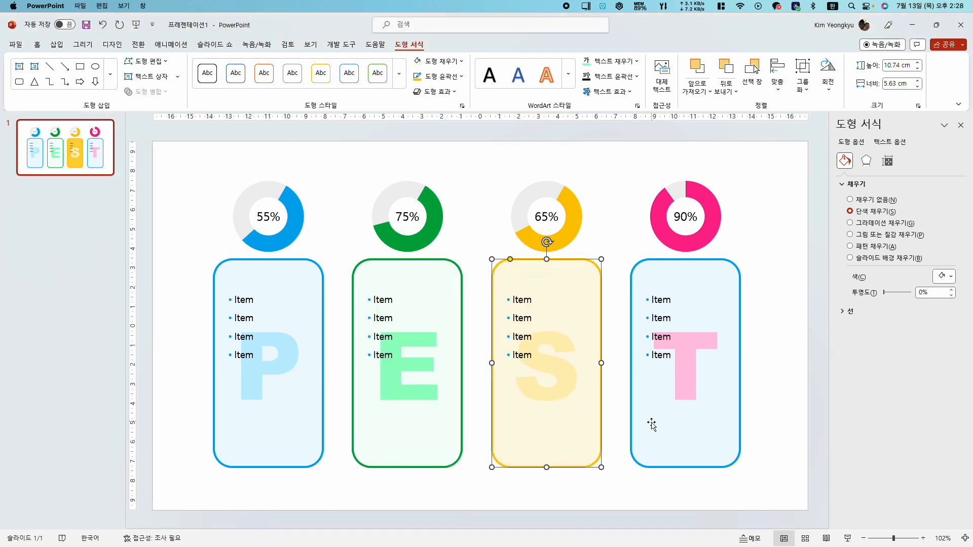
- Set both the outline and the fill of the rounded box behind the "T" to the 90% chart's pink
left_click(733, 276)
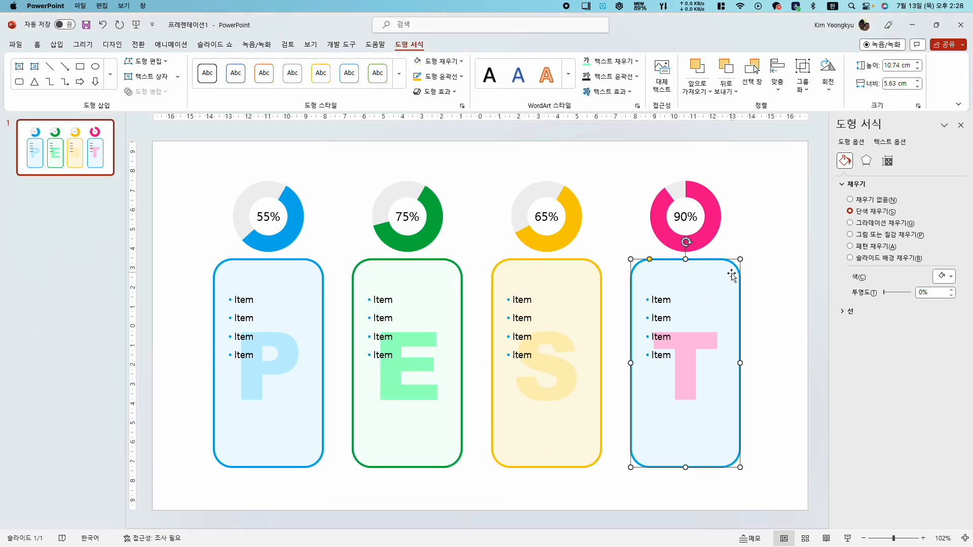
left_click(461, 77)
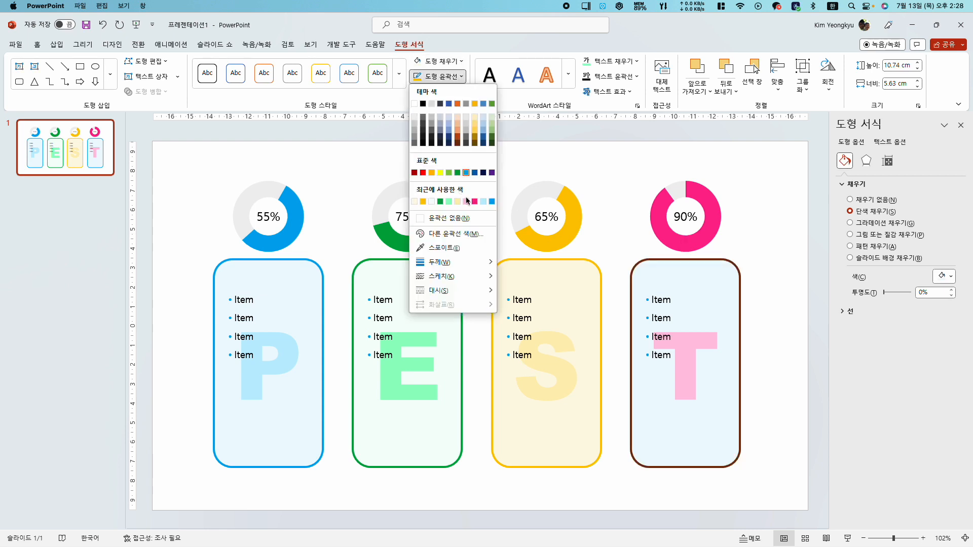
left_click(477, 202)
left_click(438, 61)
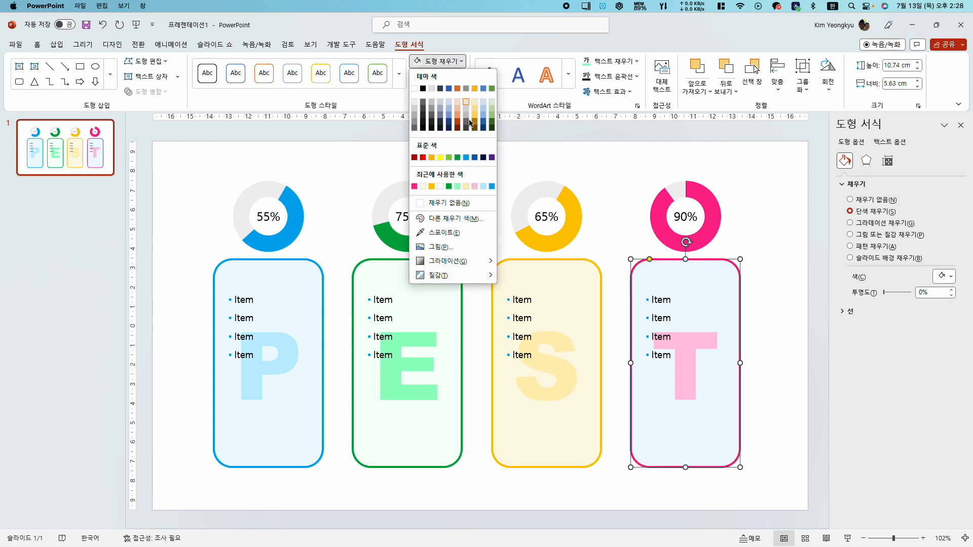
left_click(414, 186)
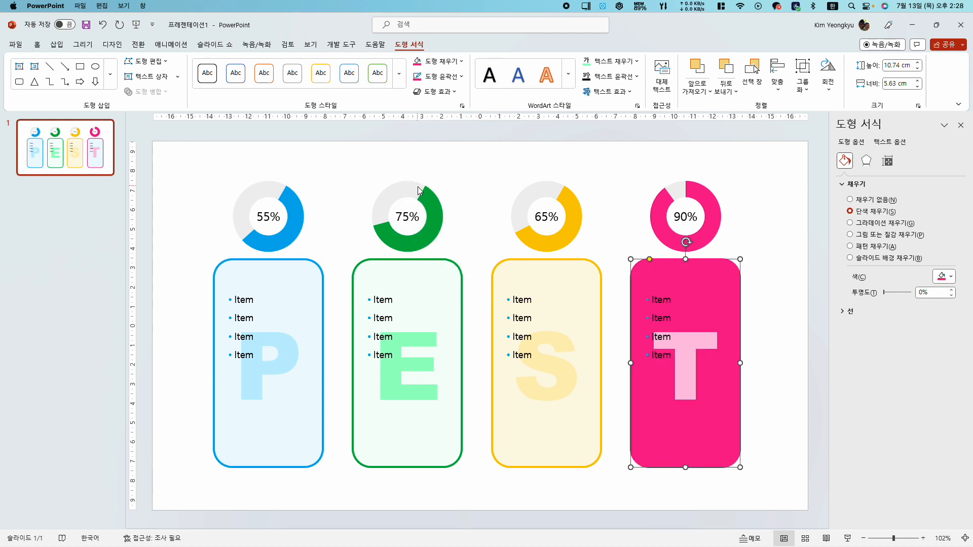
- Lighten the fill of the "T" box to the custom very pale pink #FFE7F3
left_click(460, 65)
left_click(459, 221)
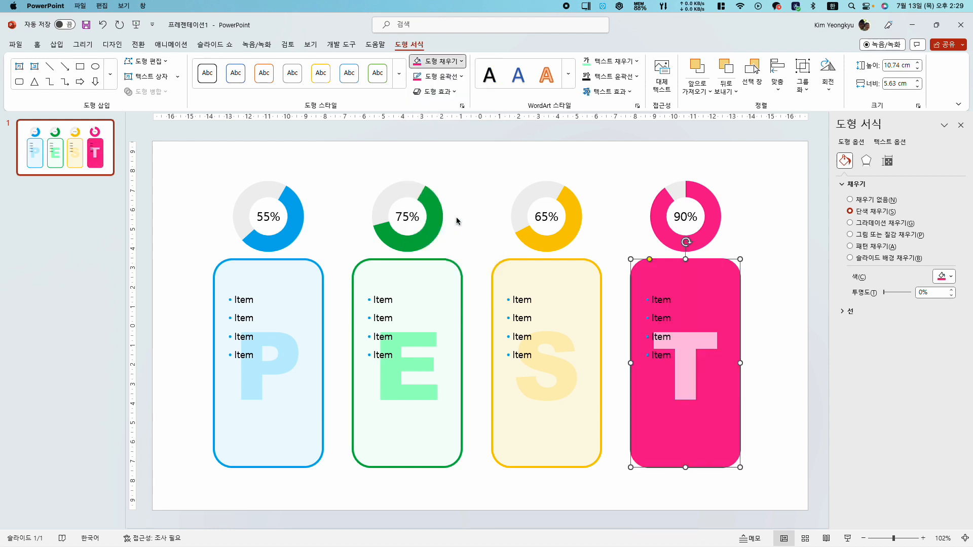
left_click(393, 304)
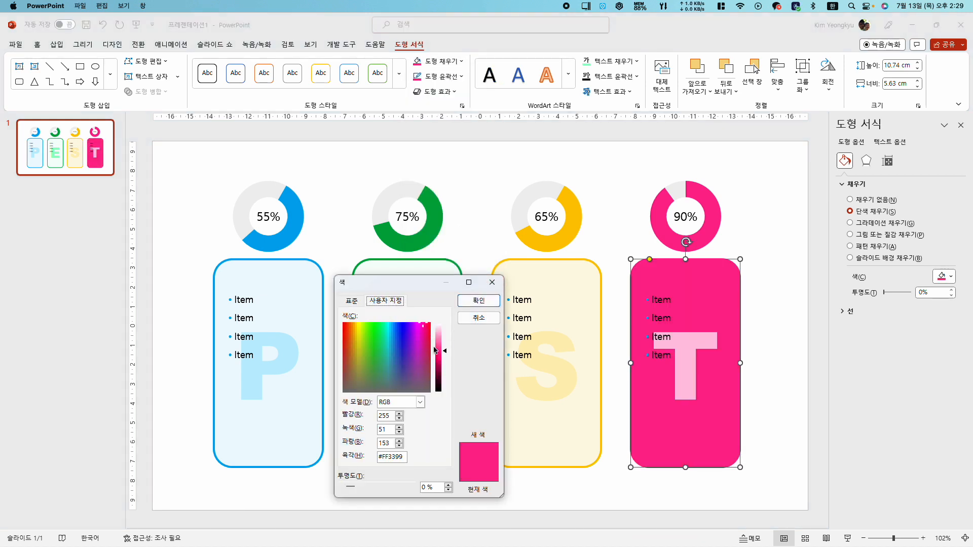
left_click_drag(447, 349, 446, 332)
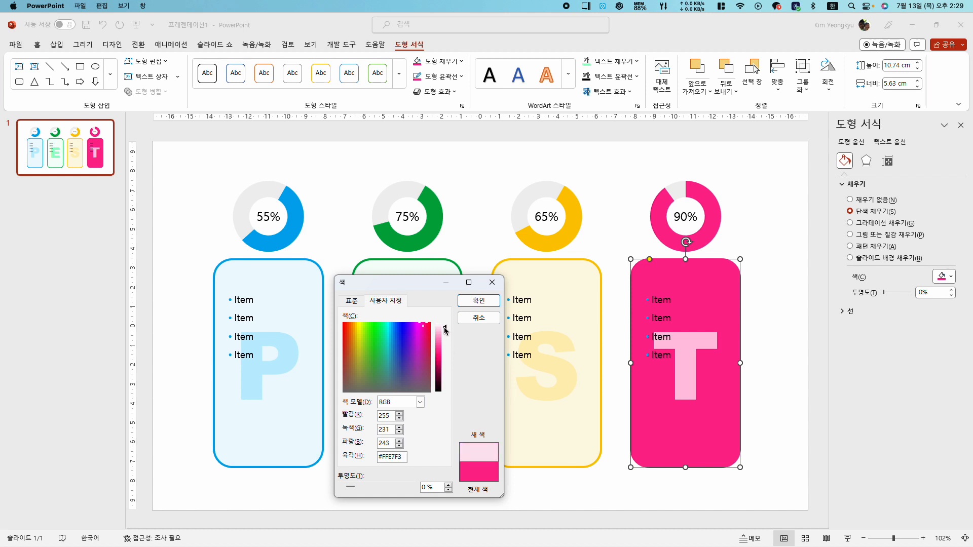
left_click(479, 300)
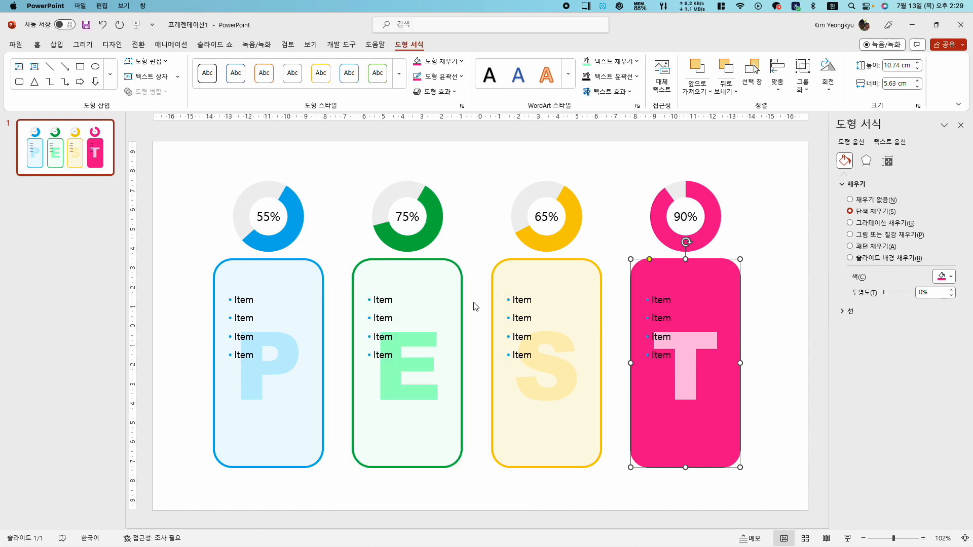
left_click(349, 219)
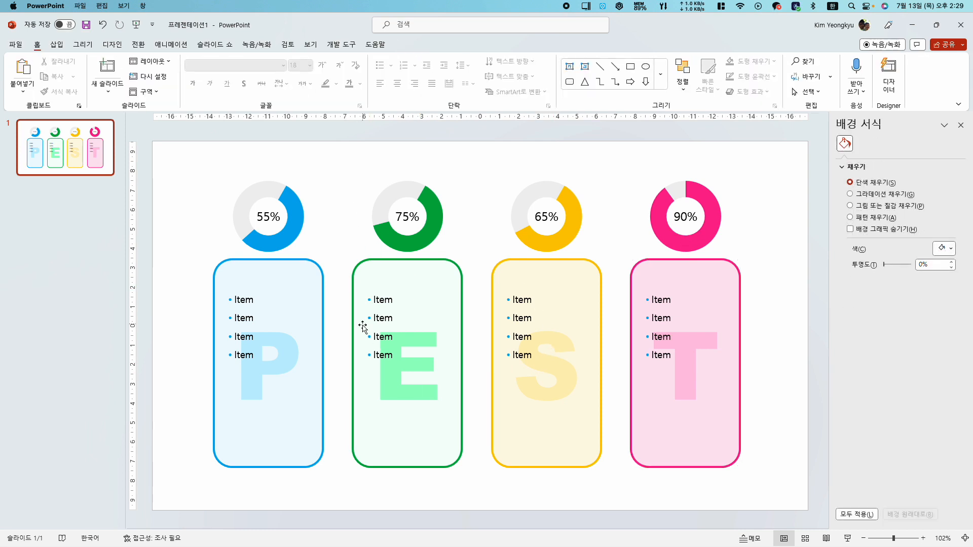
- Recolor the bullets of the item list in the "E" box to the standard green
left_click(377, 303)
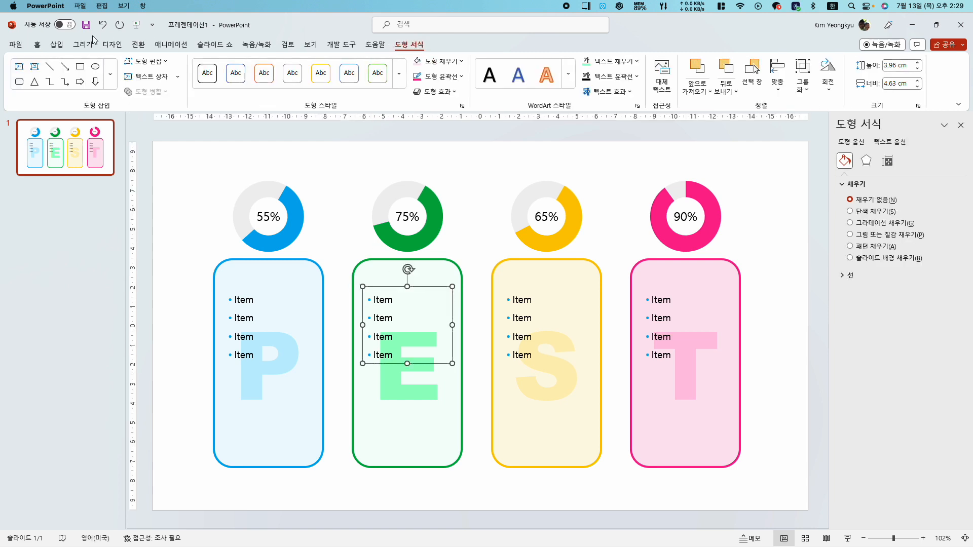
left_click(38, 44)
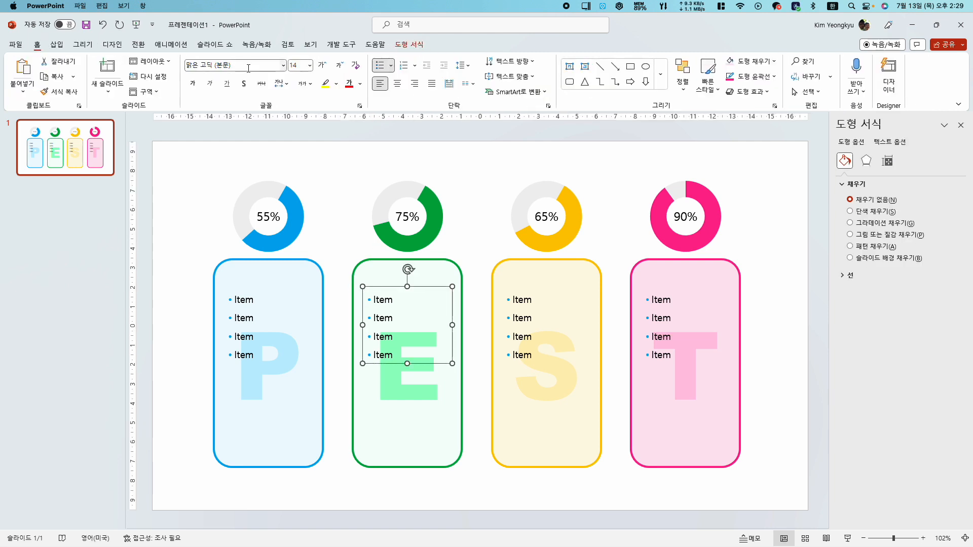
left_click(391, 65)
left_click(403, 219)
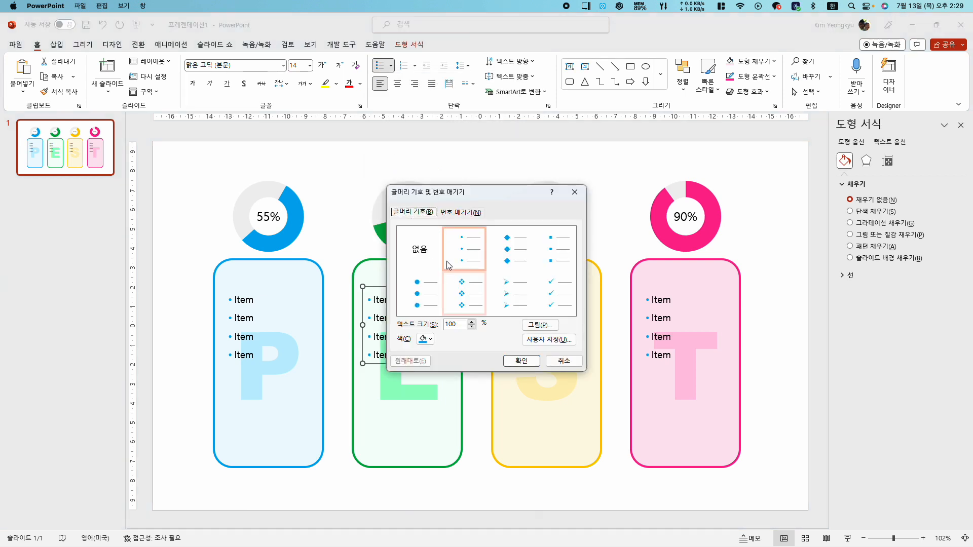
left_click(425, 339)
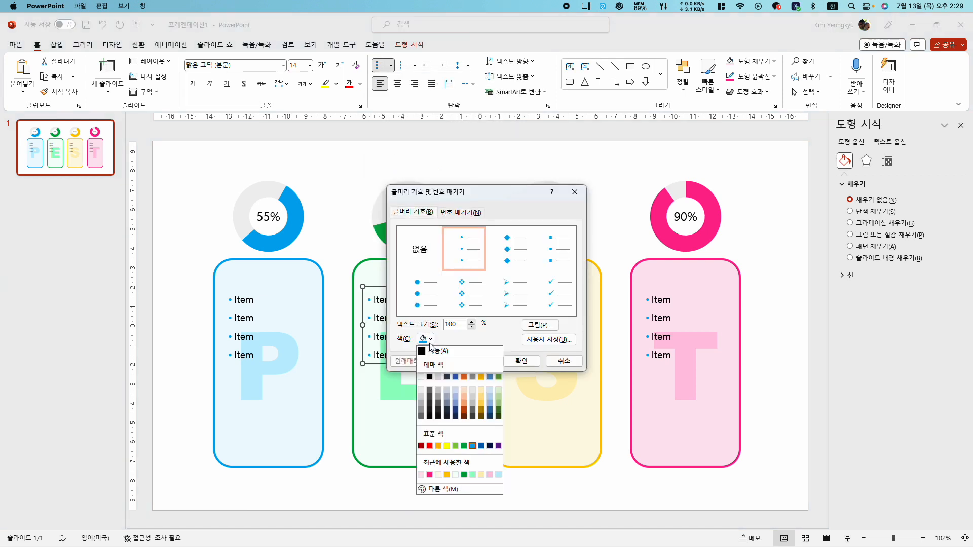
left_click(464, 446)
left_click(521, 360)
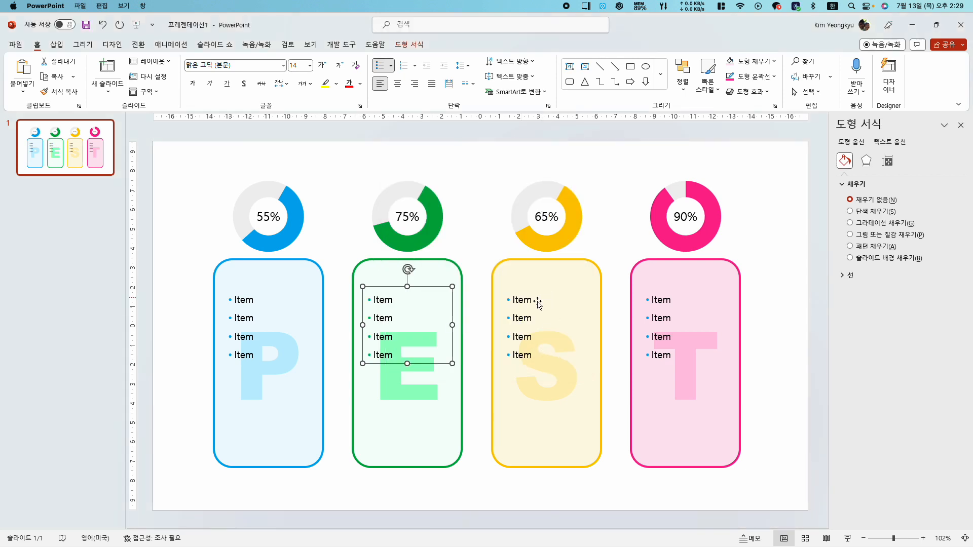
- Recolor the bullets of the "S" list yellow and those of the "T" list red
left_click(526, 292)
left_click(500, 287)
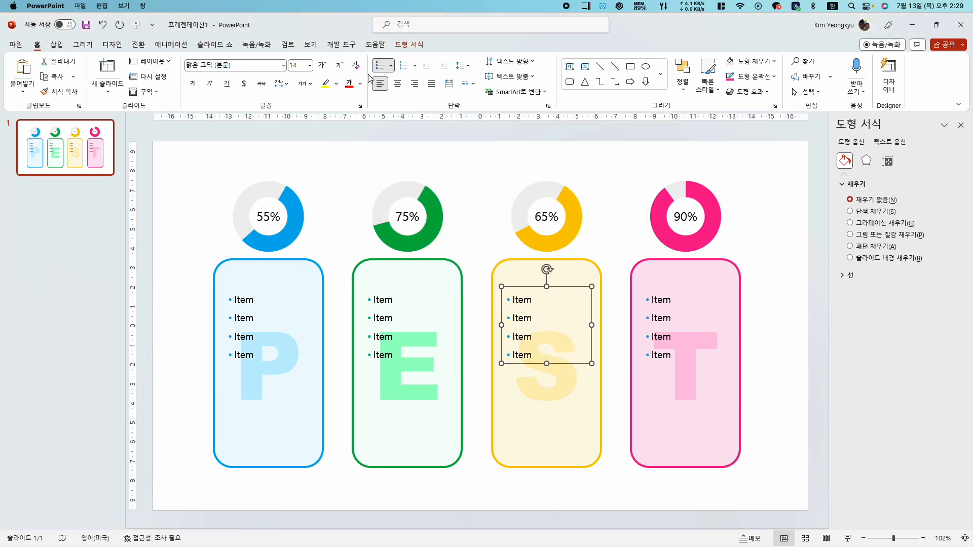
left_click(409, 45)
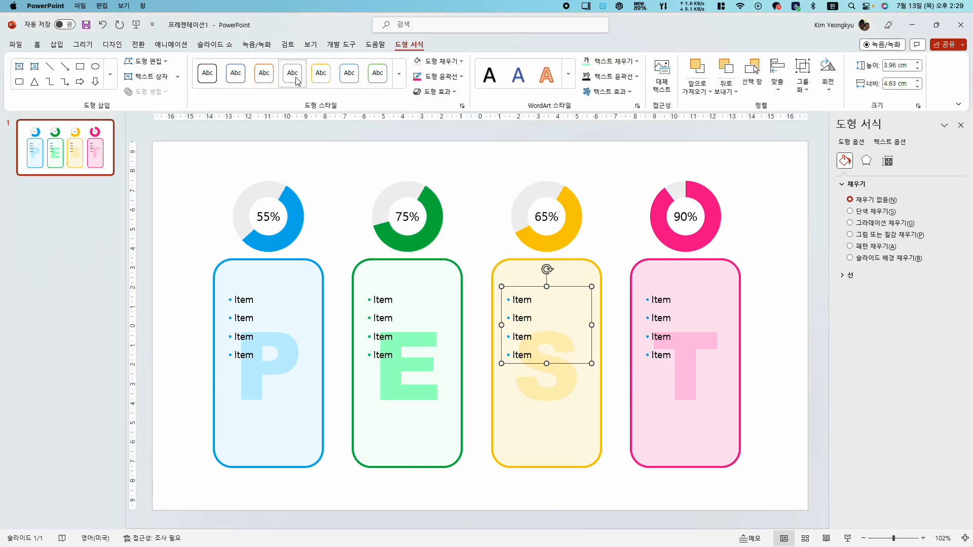
left_click(203, 164)
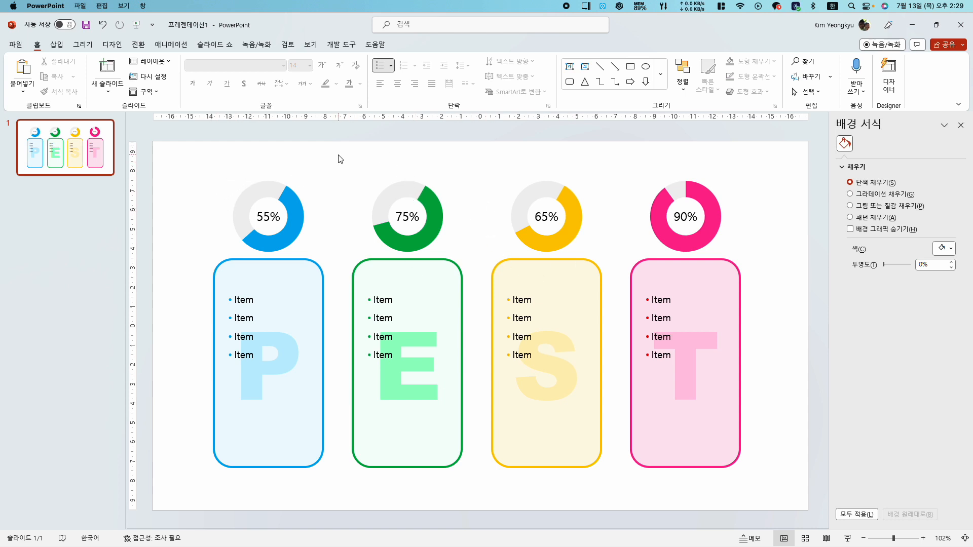
- Preview the finished infographic as a slide show from the current slide and return to editing
left_click(215, 48)
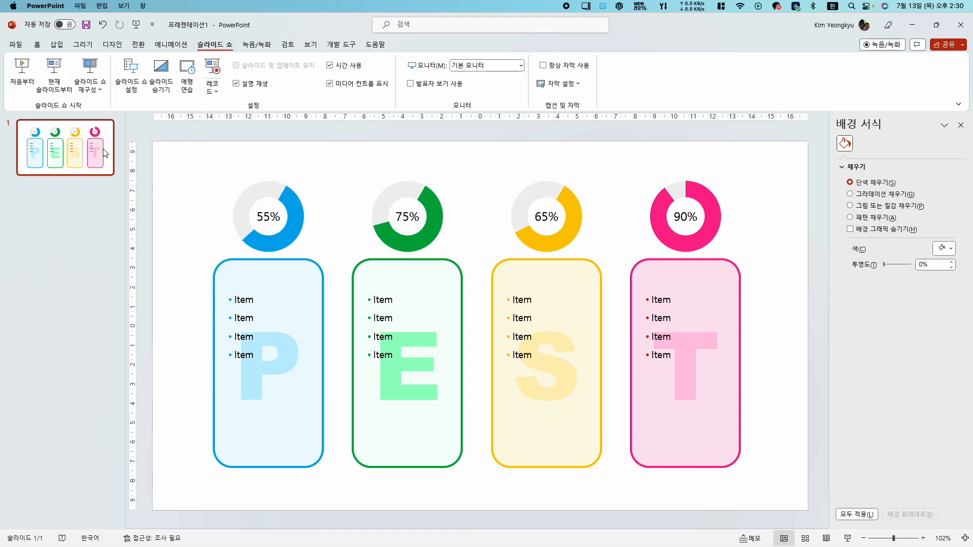
left_click(56, 71)
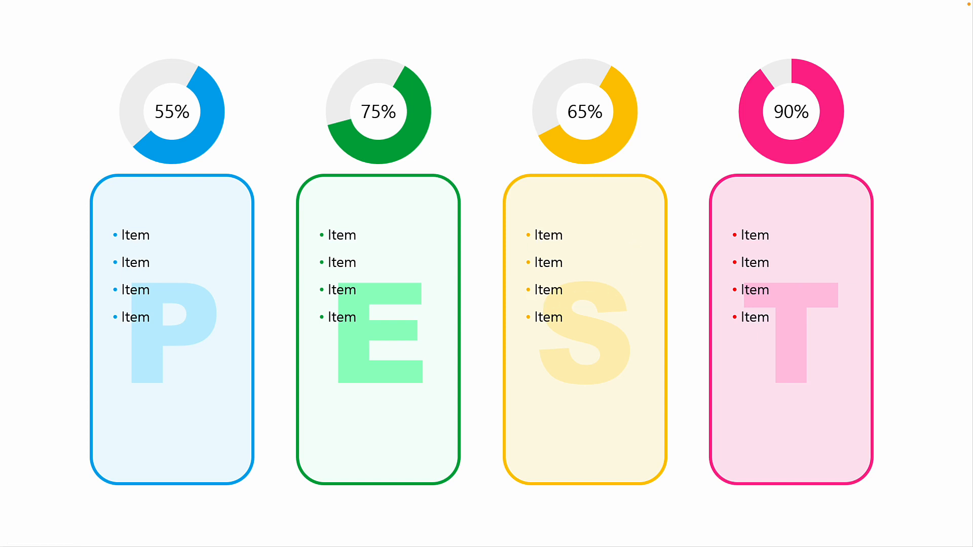
key("Escape")
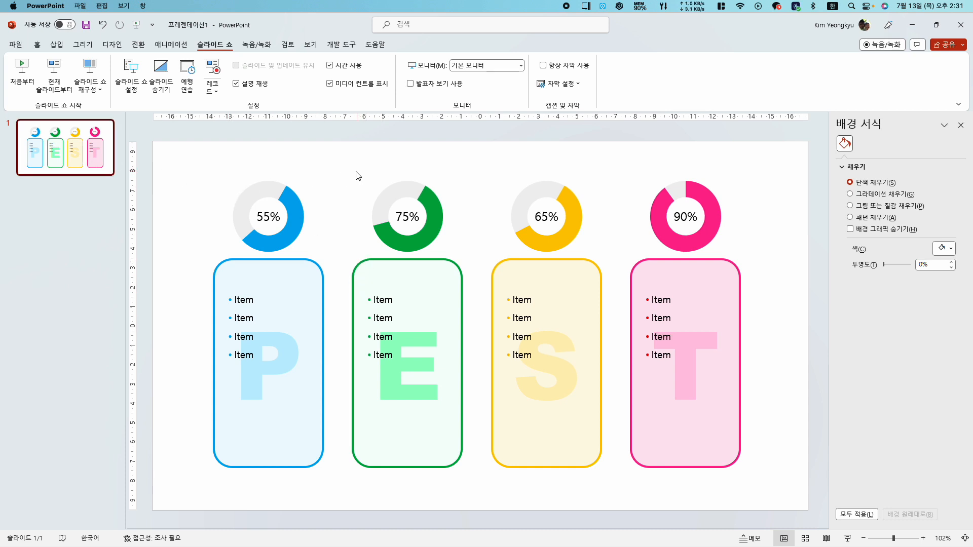
- Move the whole "E" column and the whole "S" column left to narrow the gaps between the first three columns
left_click_drag(328, 157, 503, 510)
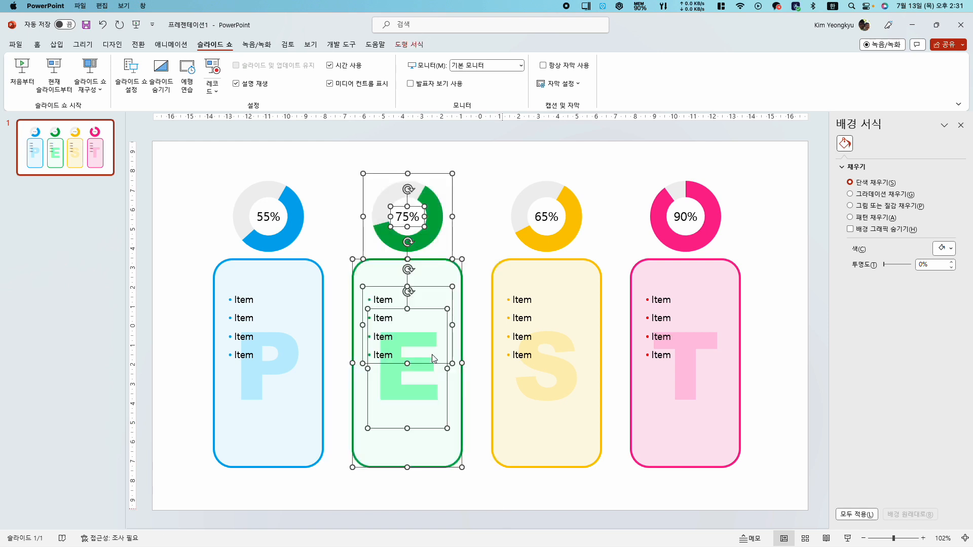
left_click_drag(402, 350, 388, 350)
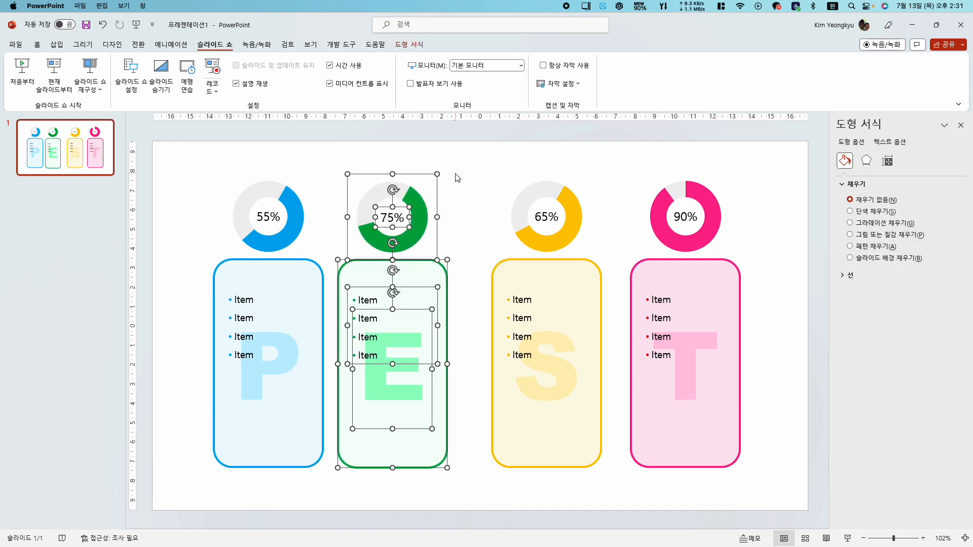
left_click_drag(464, 158, 642, 509)
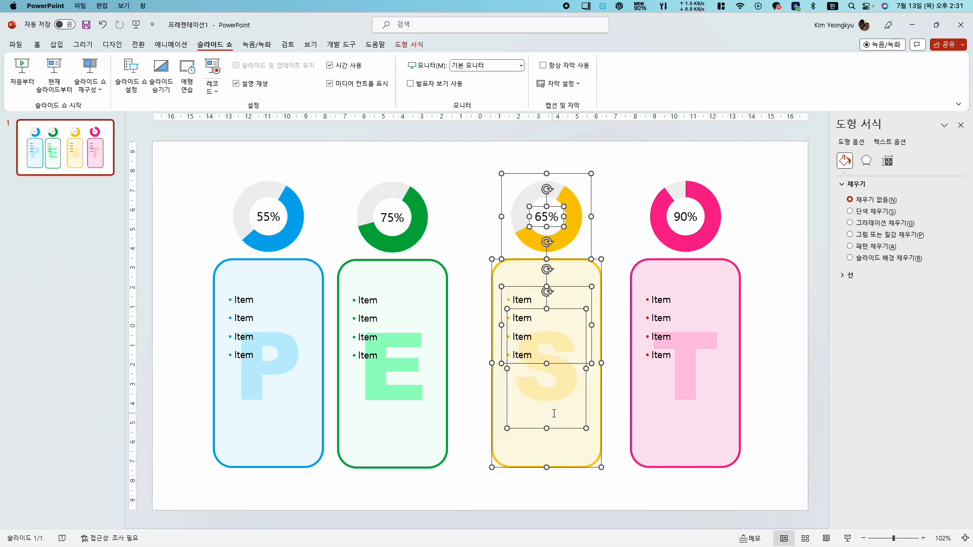
left_click_drag(568, 451, 537, 452)
- Move the whole "T" column, including its 90% chart, left toward the "S" column
left_click(664, 203)
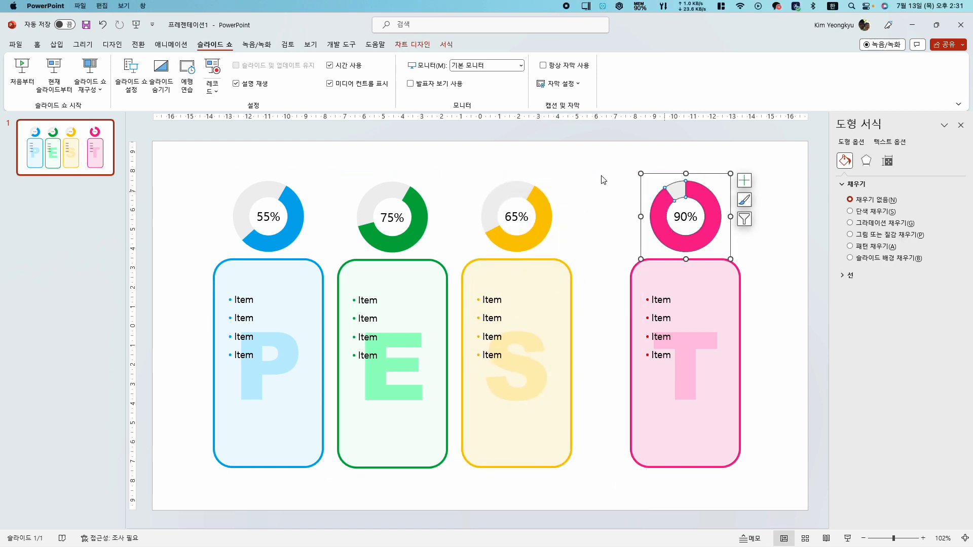
left_click(588, 168)
left_click_drag(587, 165, 793, 502)
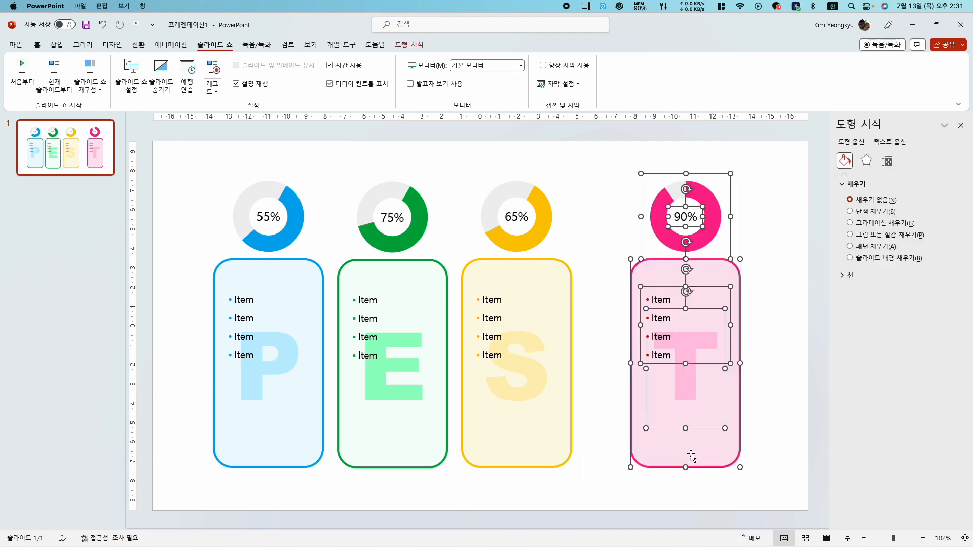
left_click_drag(691, 452, 647, 452)
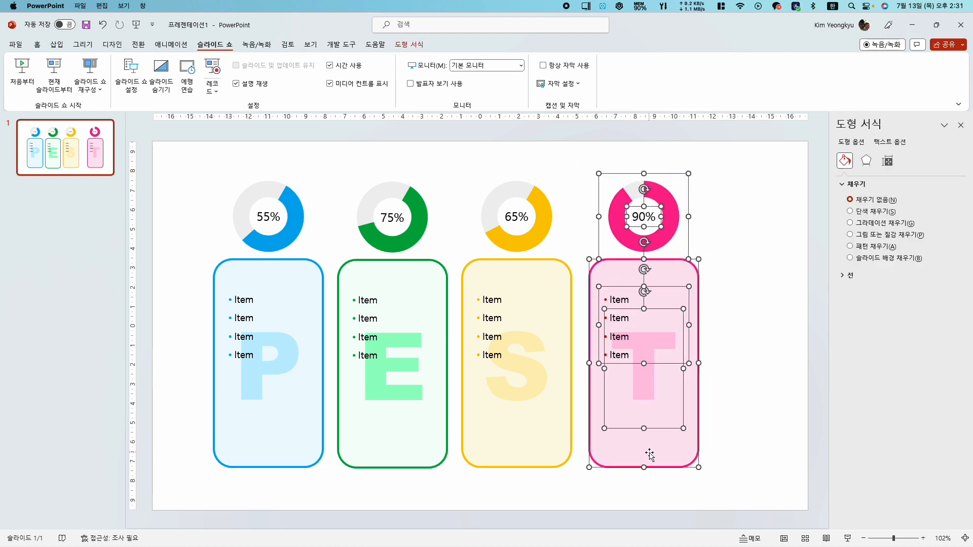
- Shift all four columns together to the right so the infographic sits centered on the slide
left_click(732, 428)
left_click_drag(194, 147, 787, 534)
left_click_drag(544, 453, 559, 452)
left_click(186, 224)
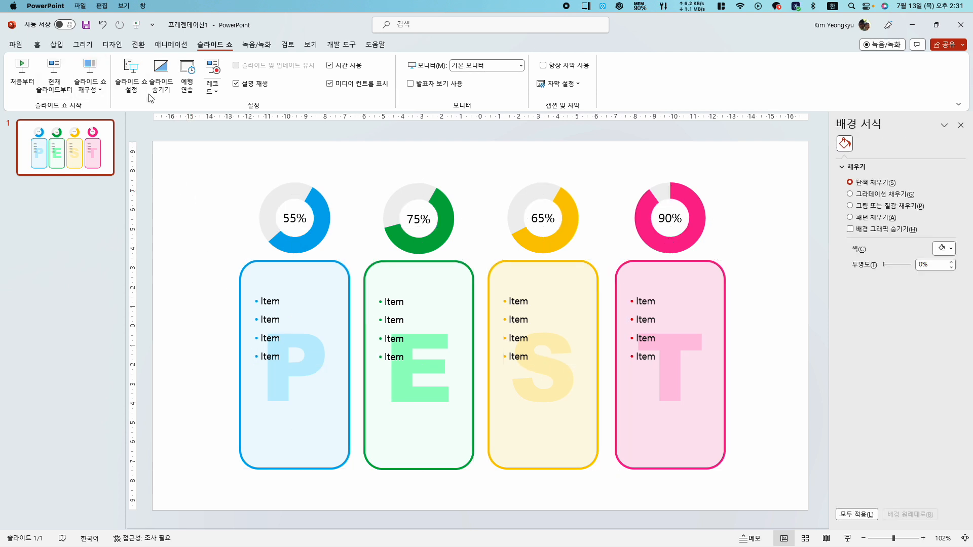
- Change the slide size to Standard (4:3), scaling the content with the Maximize option
left_click(112, 45)
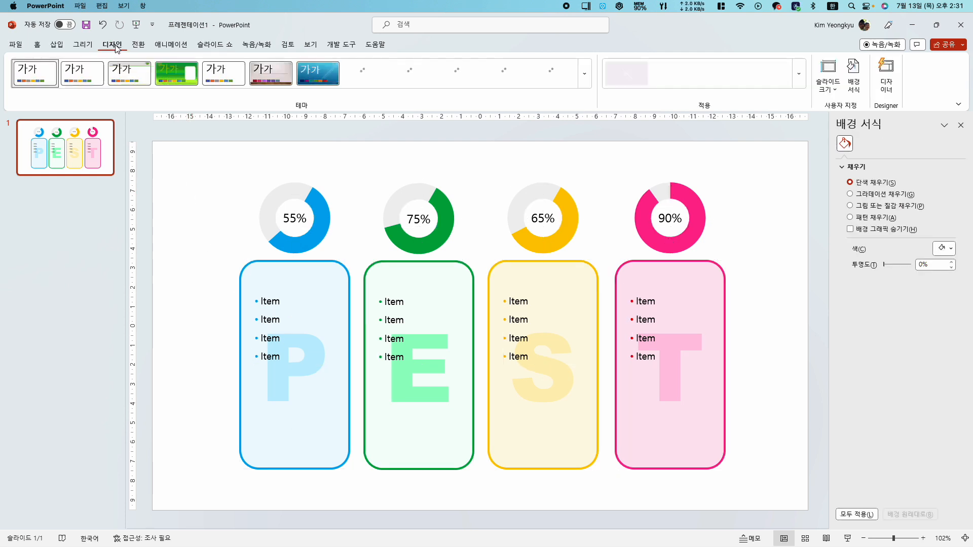
left_click(832, 92)
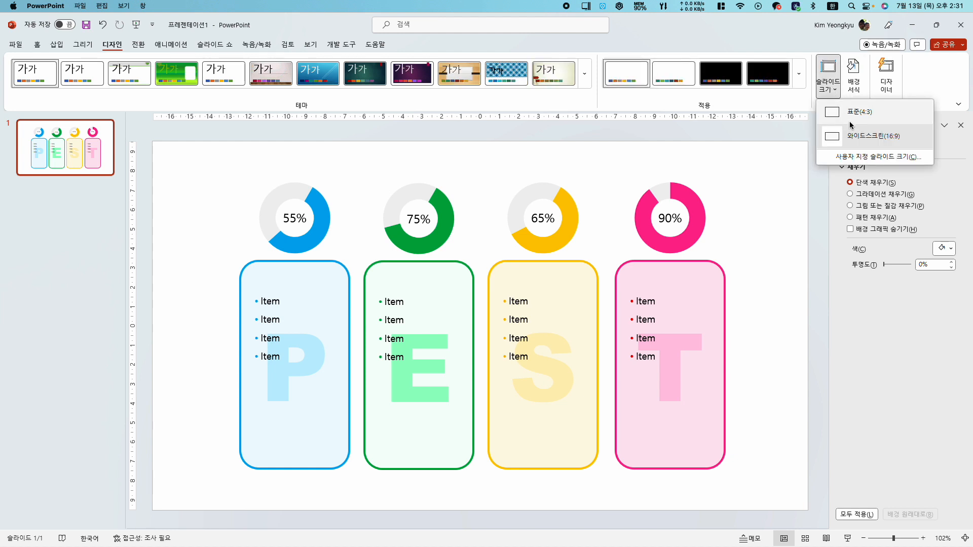
left_click(856, 108)
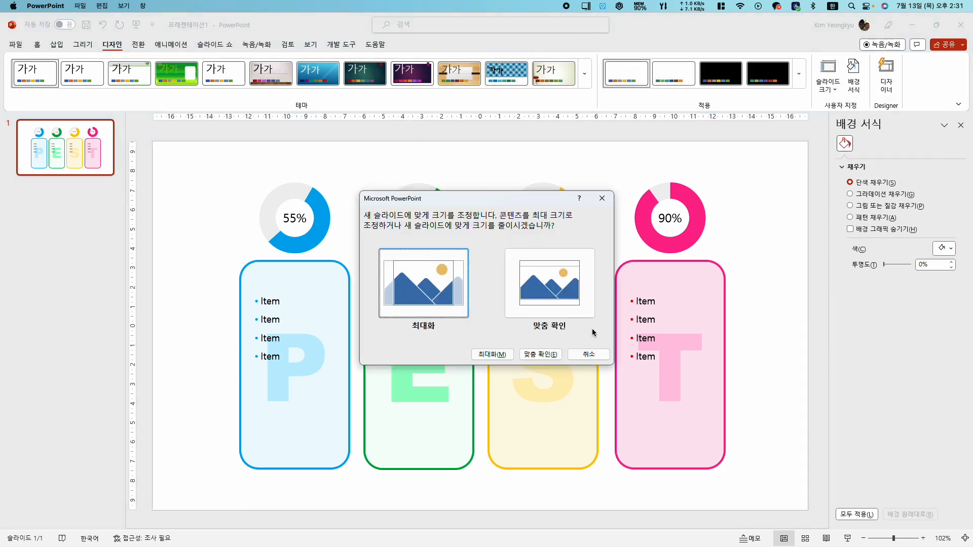
left_click(496, 358)
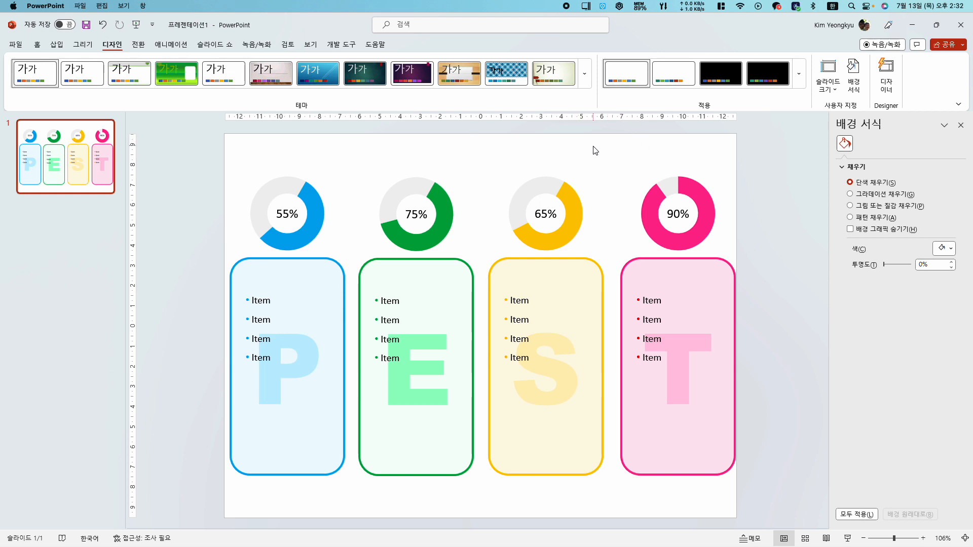
- Nudge the "T", "S" and "E" columns left to even out the narrow gaps between the columns on the 4:3 slide
left_click_drag(595, 151, 821, 511)
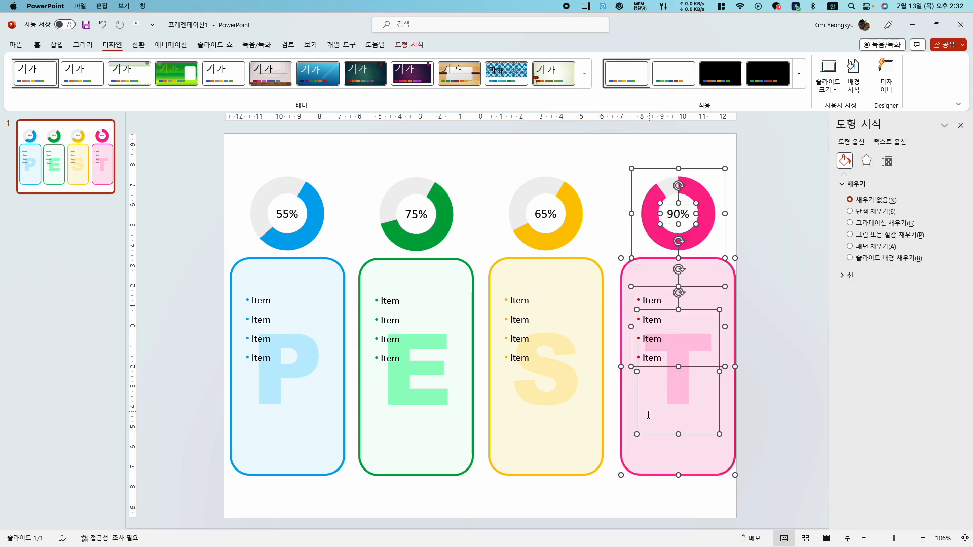
left_click_drag(637, 455, 633, 450)
left_click_drag(769, 492, 445, 142)
left_click_drag(504, 452, 505, 451)
left_click_drag(750, 492, 319, 148)
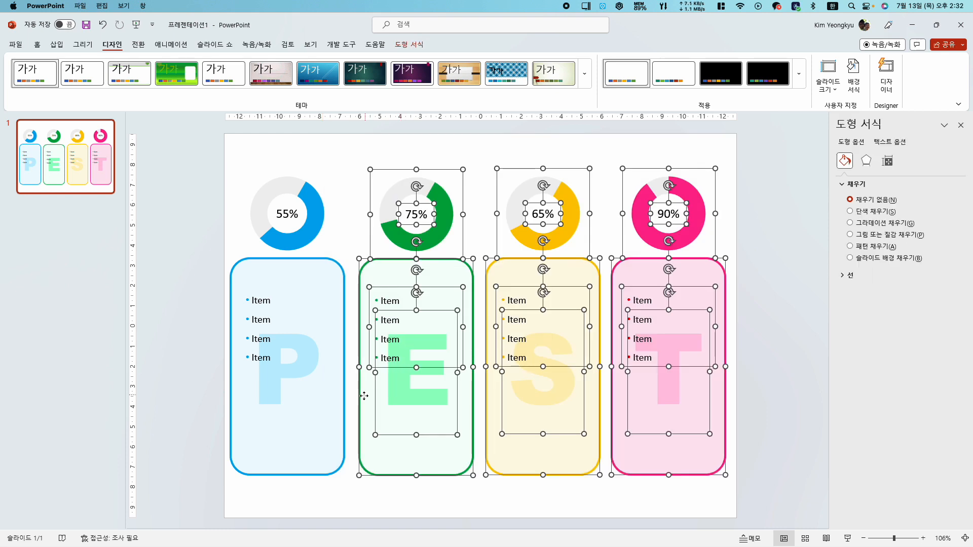
left_click_drag(365, 395, 363, 395)
- Shift all four columns slightly right together to center them on the 4:3 slide
left_click_drag(204, 140, 769, 513)
left_click_drag(569, 467, 577, 467)
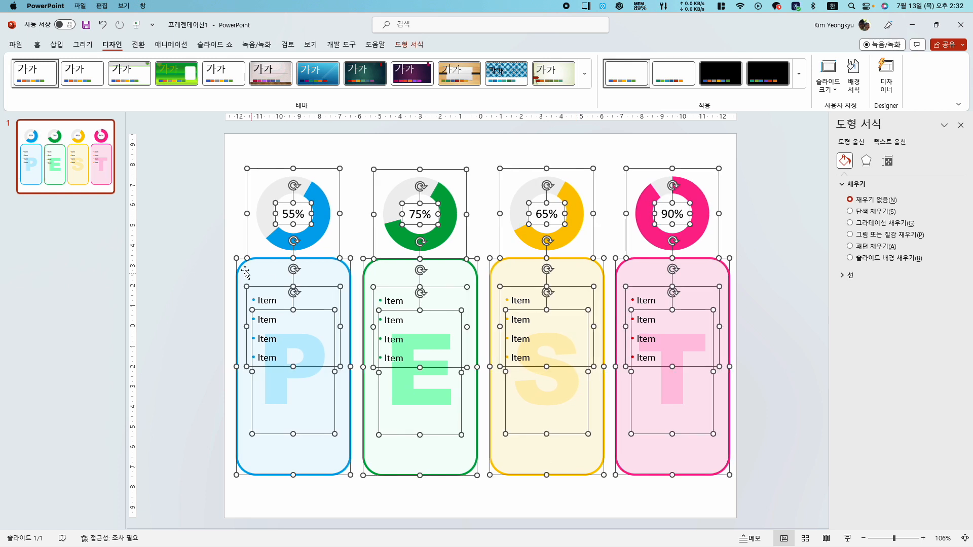
left_click(182, 255)
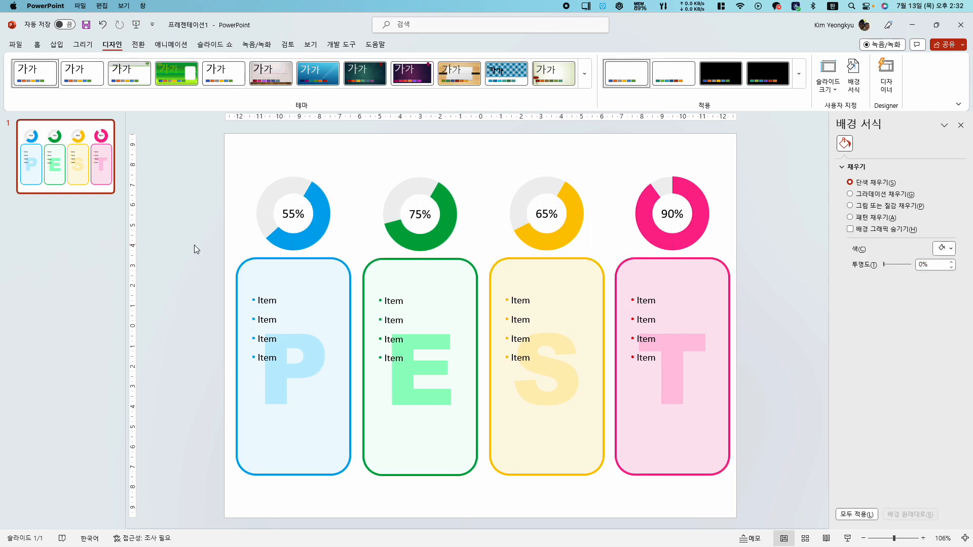